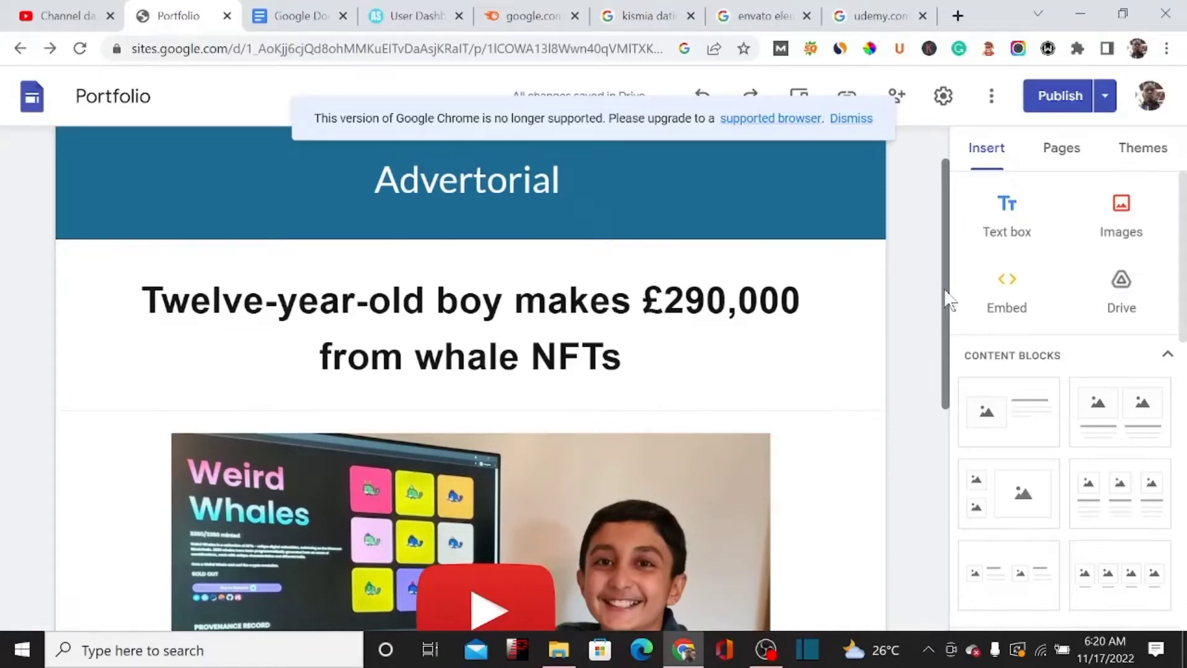
drag(946, 291, 940, 316)
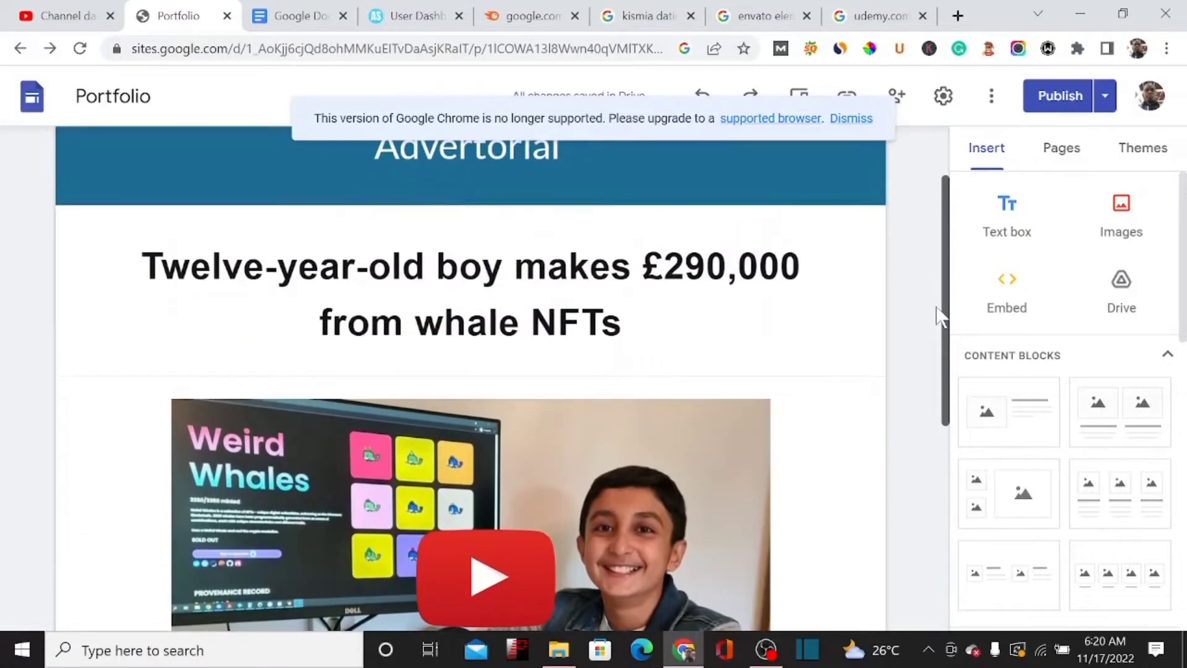
scroll(939, 323, down, 1)
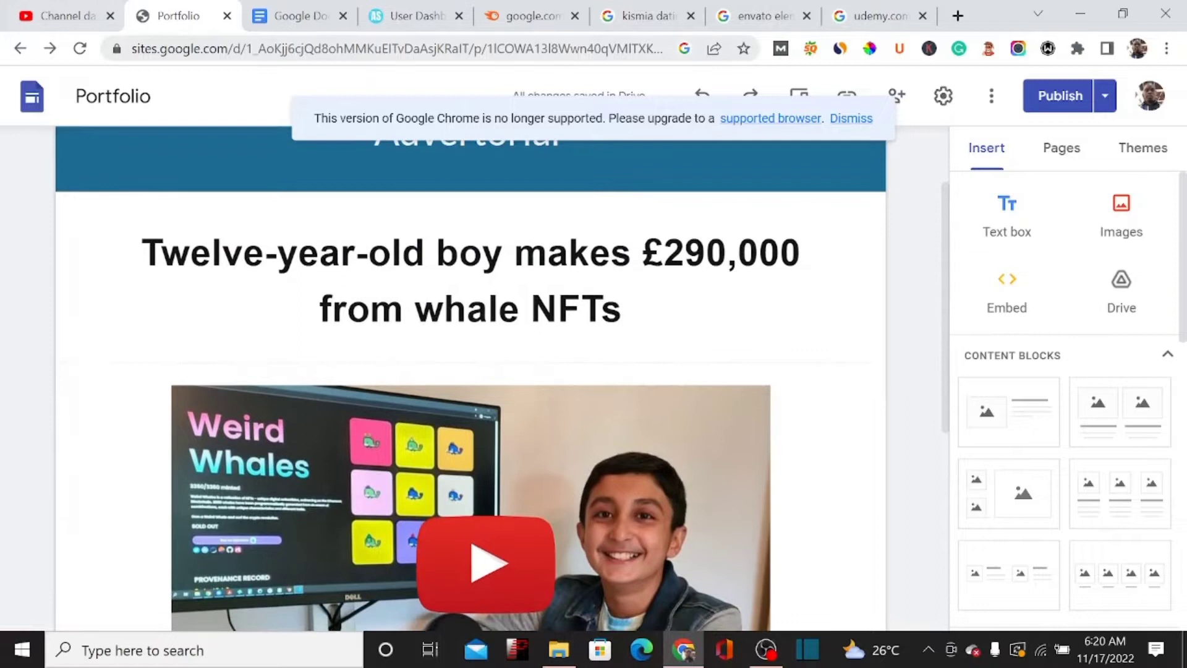
mouse_move(950, 238)
mouse_down()
mouse_move(946, 366)
mouse_move(943, 212)
mouse_move(944, 244)
mouse_up()
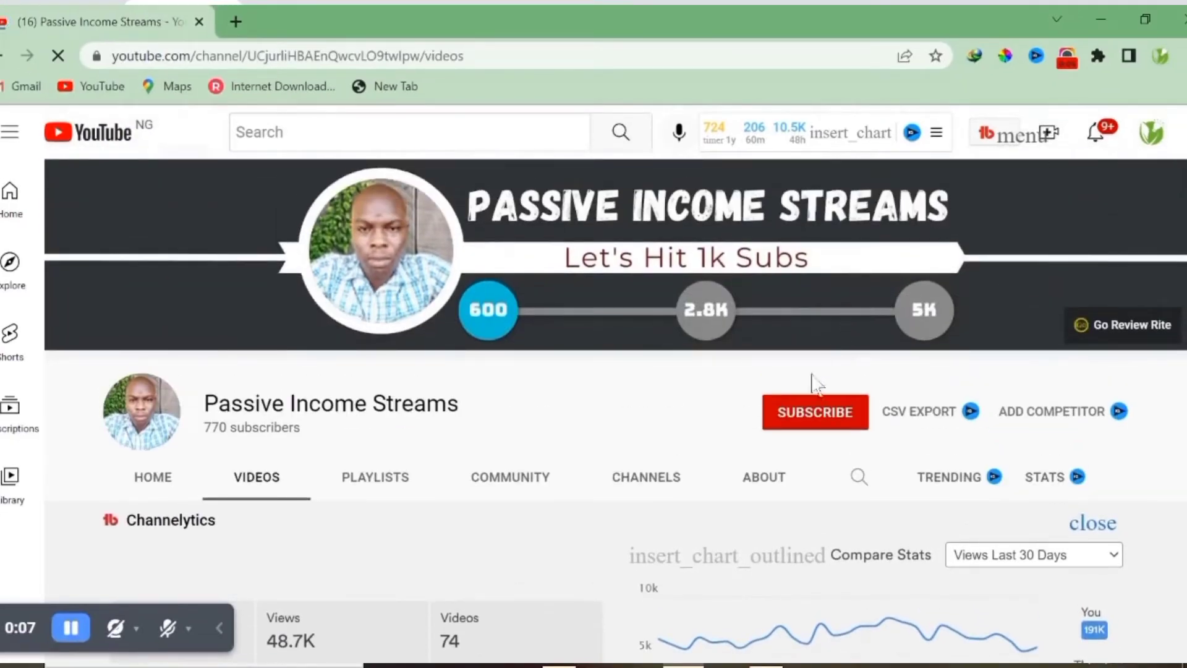
Subscribe to the Passive Income Streams channel and set its notifications to All
click(816, 424)
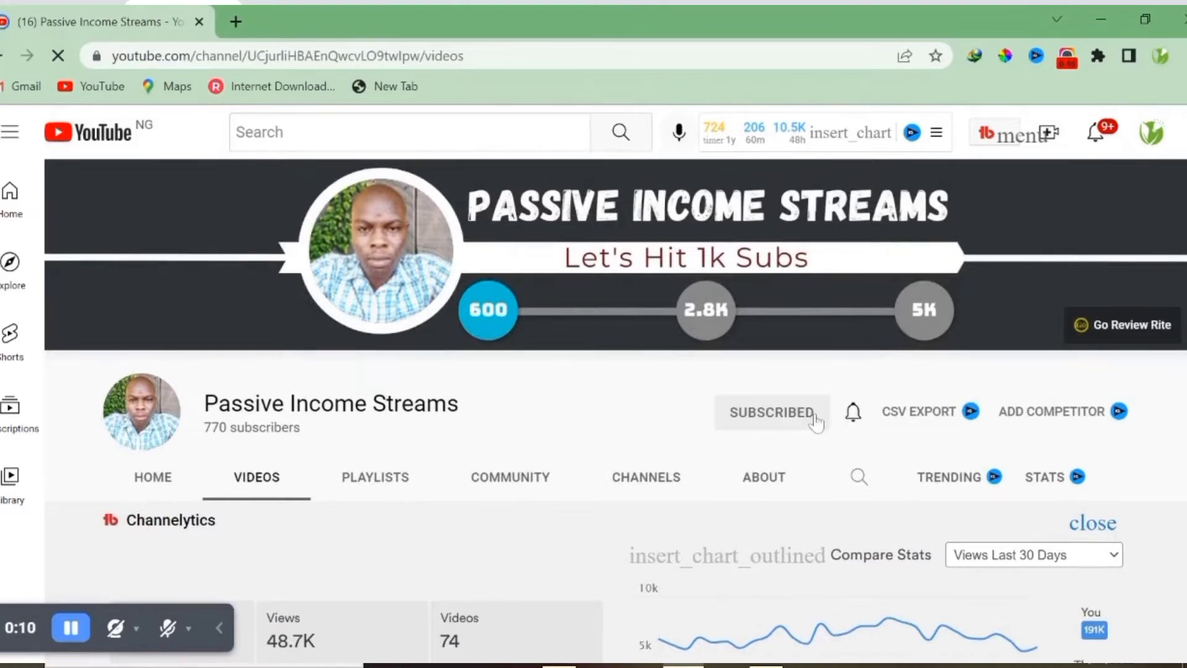
click(854, 419)
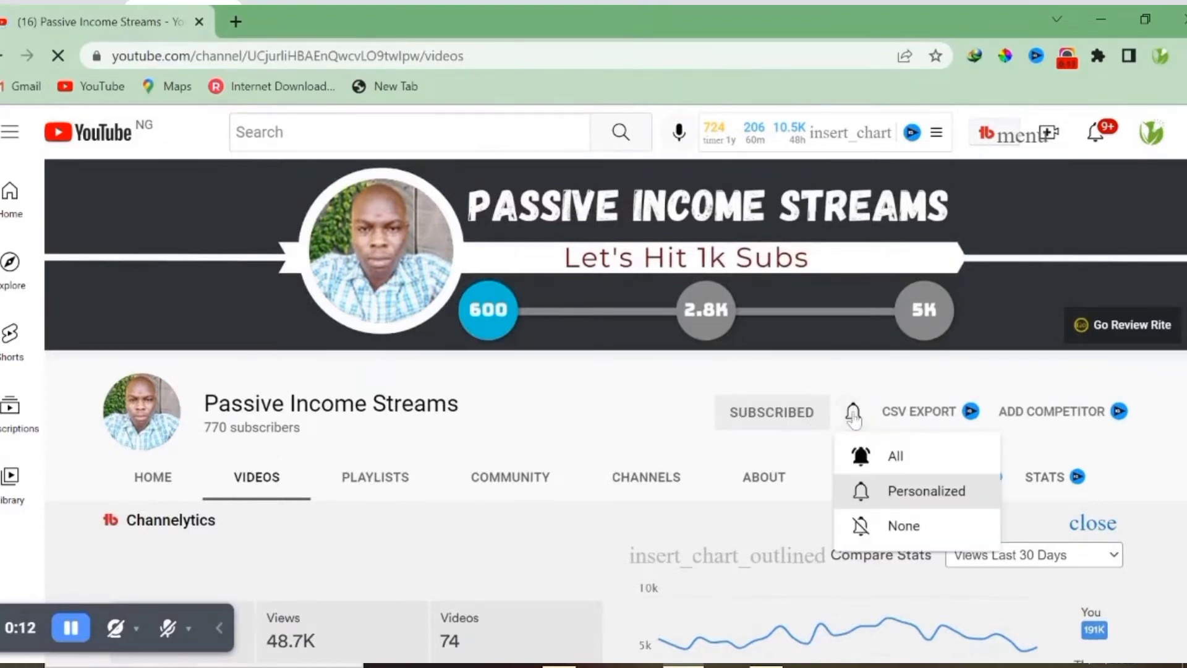
click(893, 457)
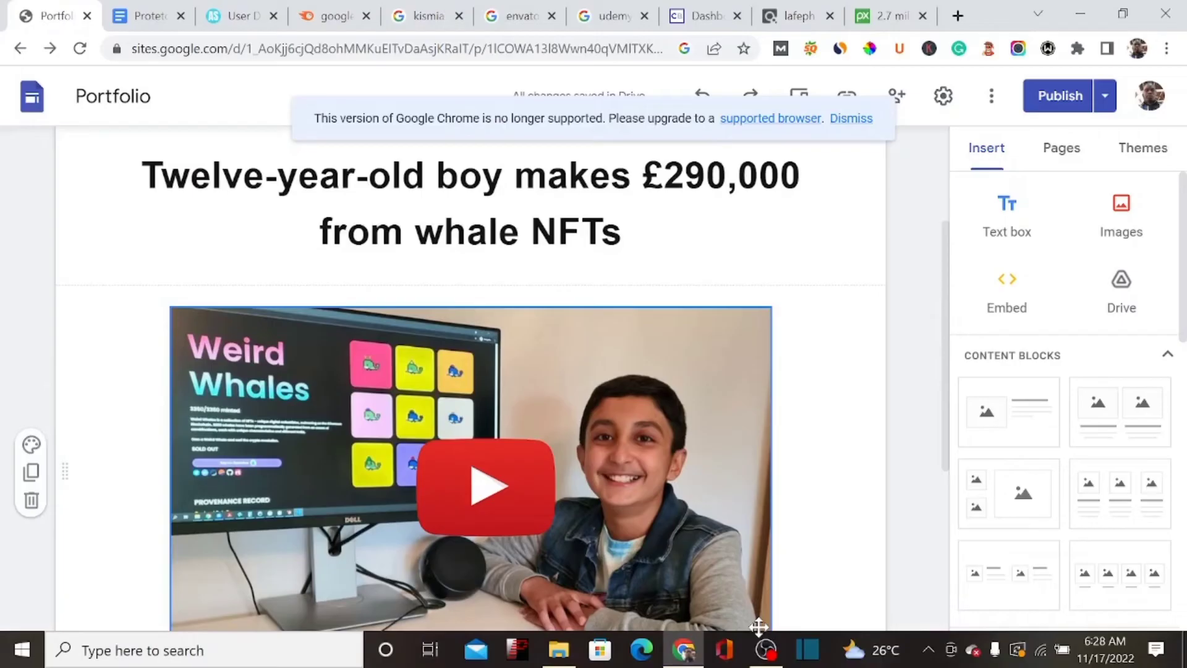
Review the Semrush domain overview for google.com, including its authority score, search traffic and backlinks
drag(946, 457, 928, 340)
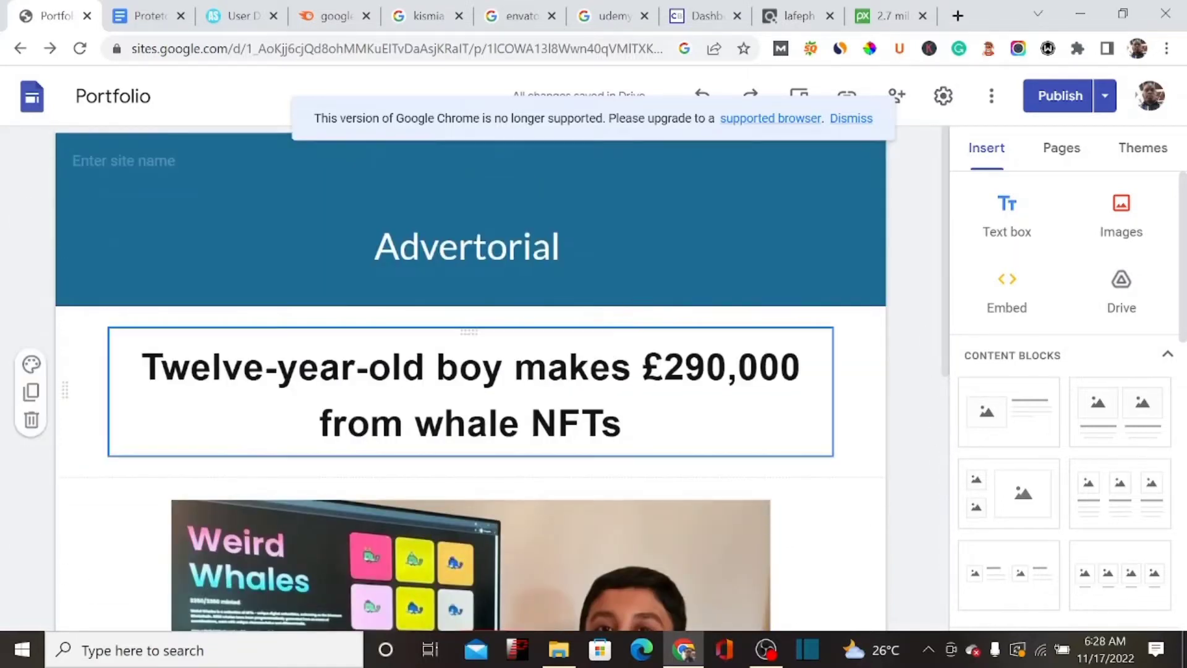
click(349, 13)
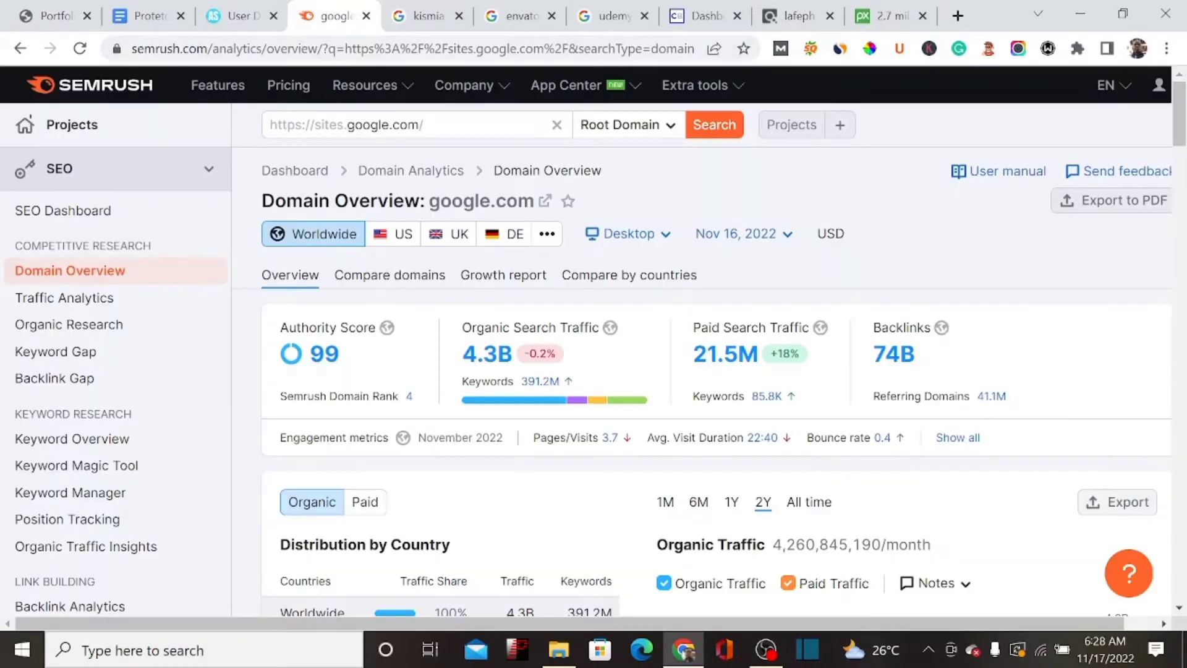
click(447, 128)
click(772, 192)
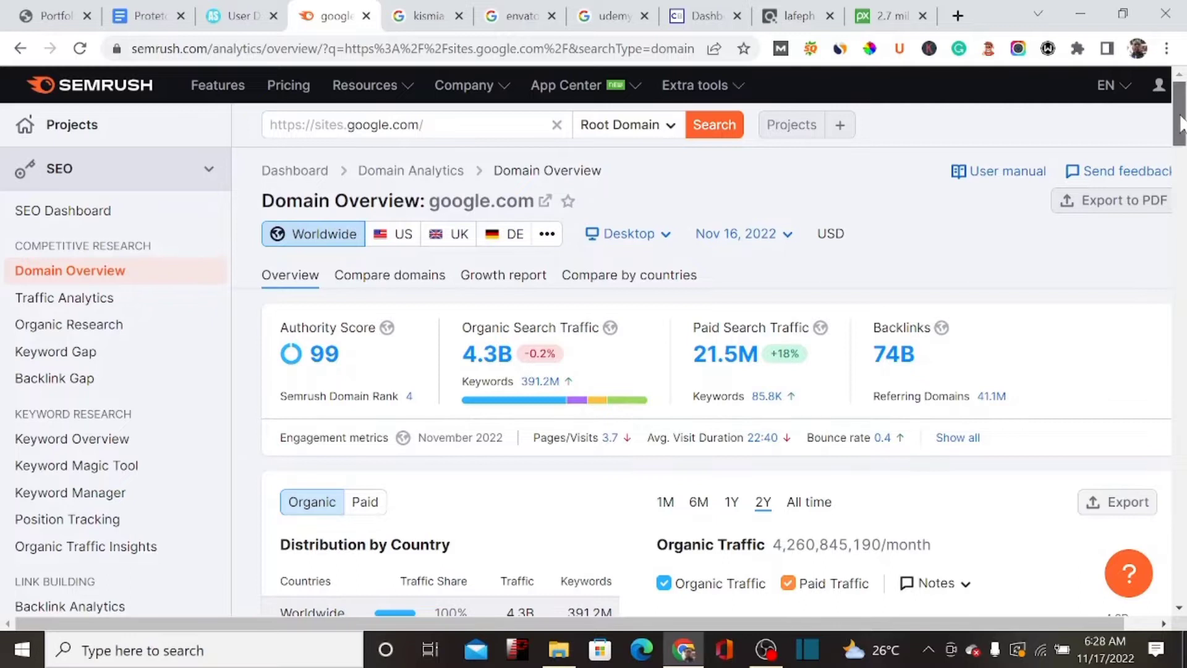
drag(1179, 115, 1180, 131)
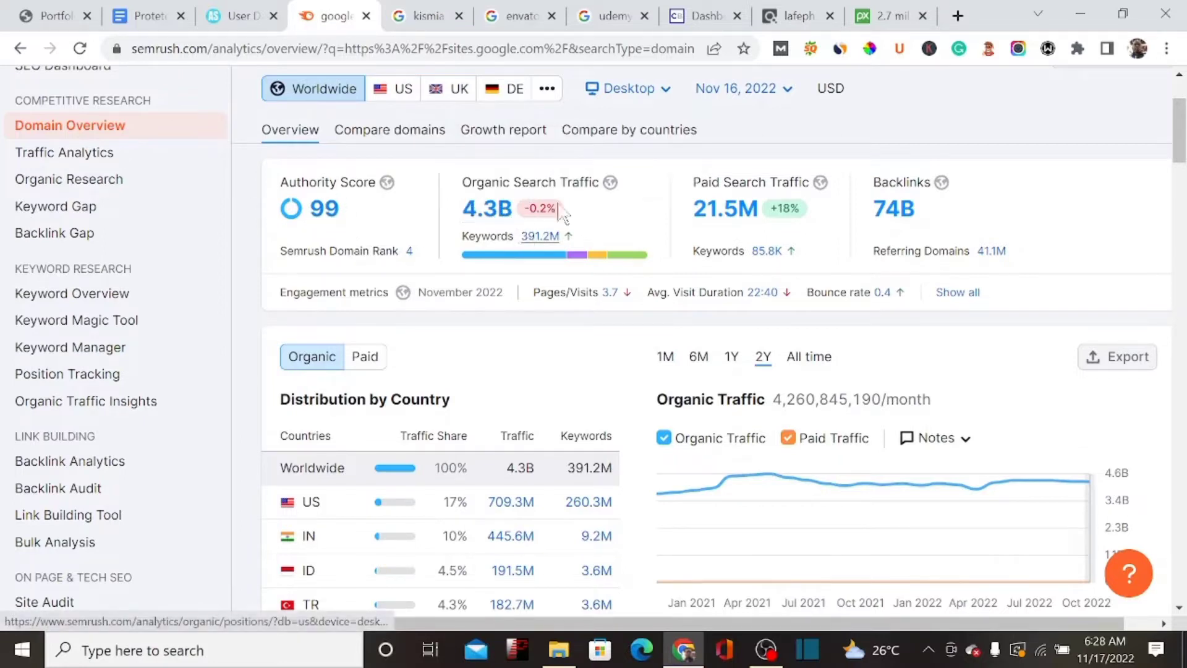
Examine where Google Sites pages rank in the Google results for Kismia dating site, Envato Elements and udemy.com reviews
click(426, 18)
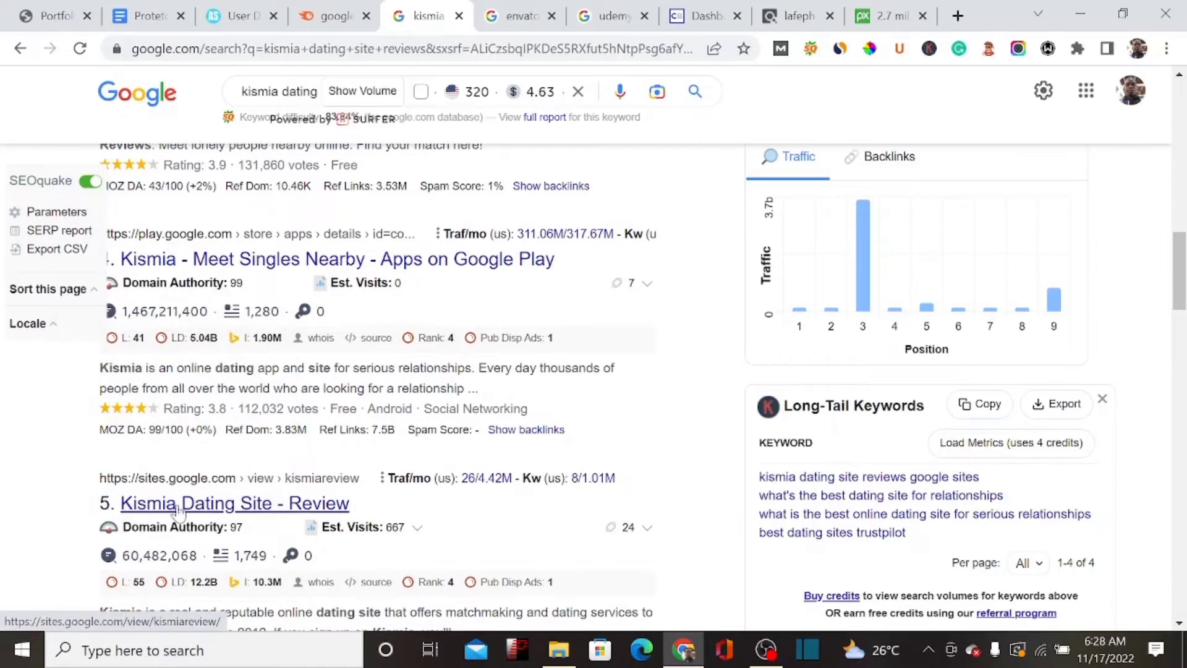
click(508, 25)
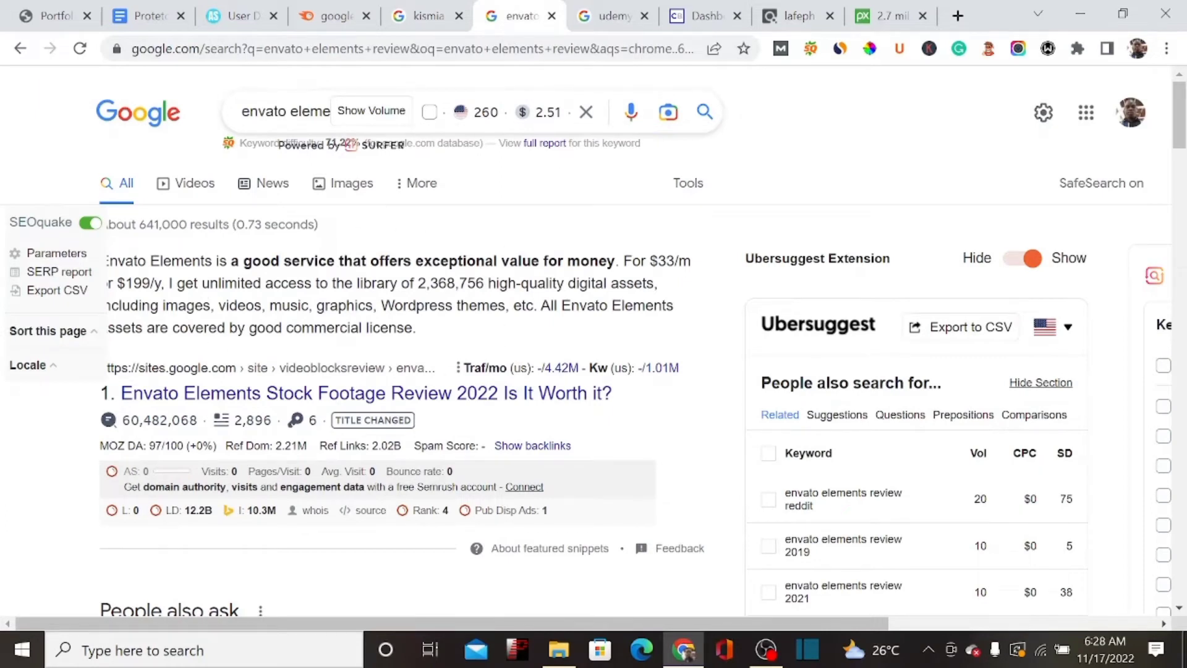
click(605, 15)
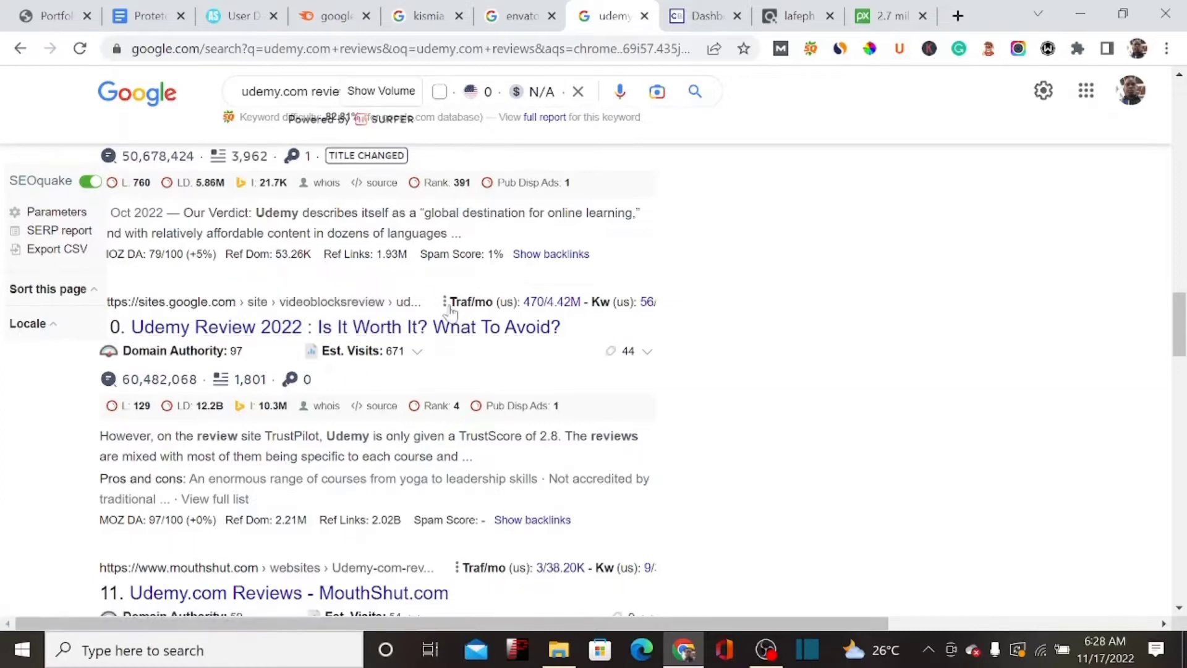
Check the Protetox article document, then examine the Portfolio advertorial page from its headline down to the link below the image
click(163, 21)
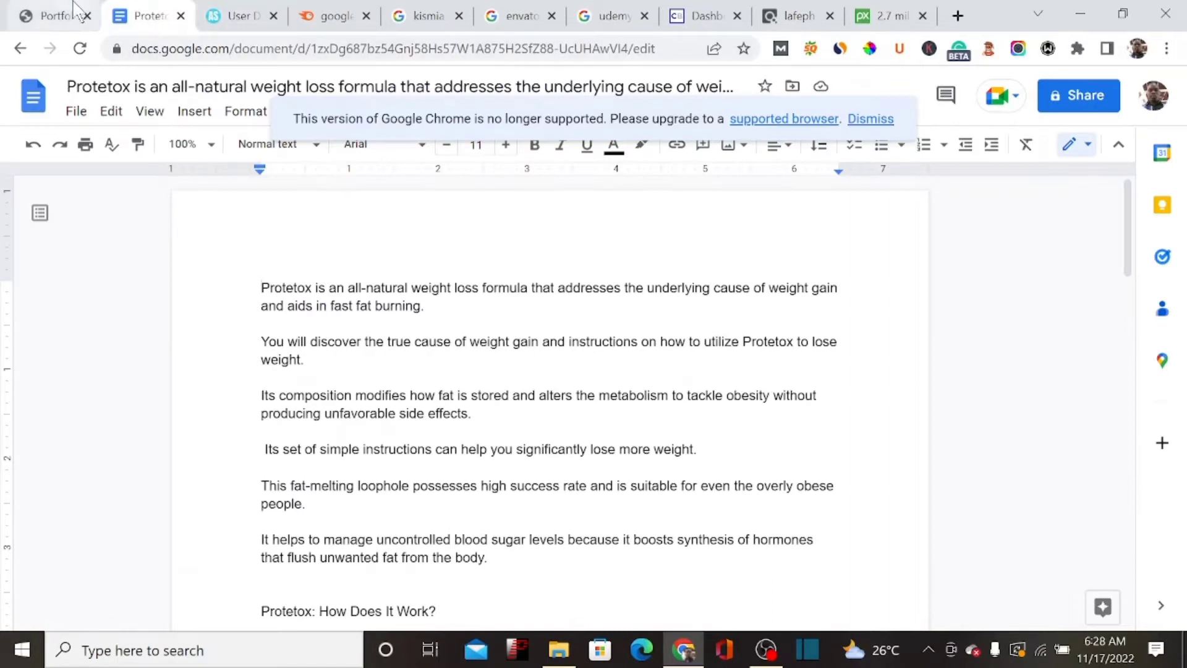
click(55, 15)
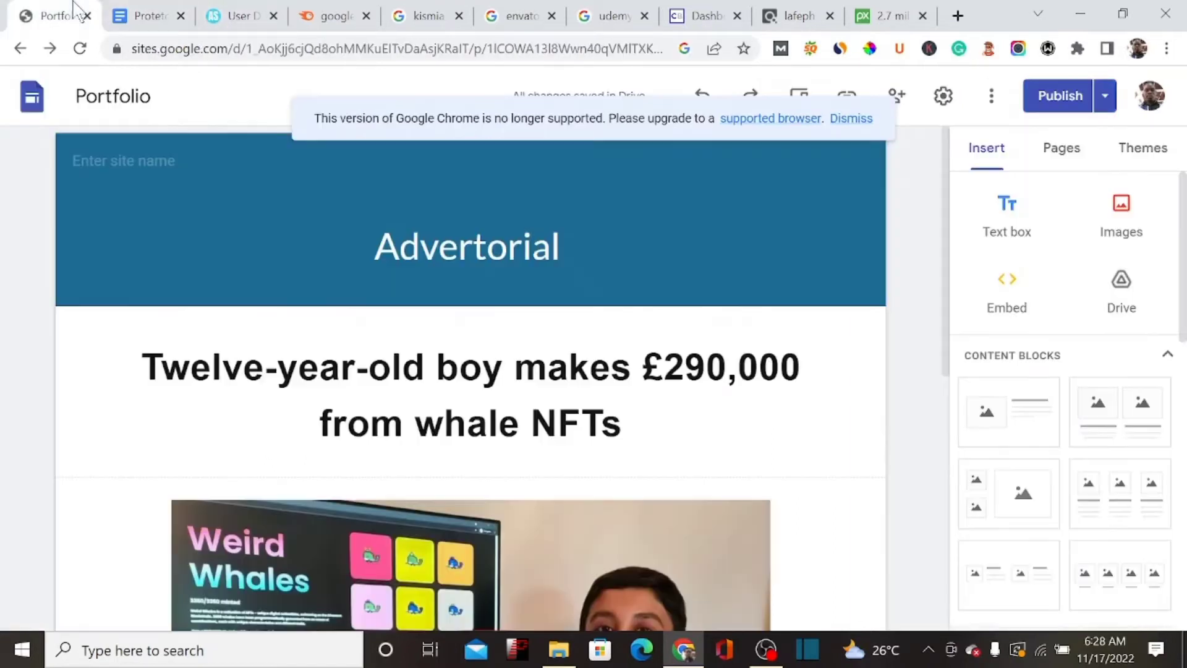
triple_click(954, 230)
drag(949, 264, 935, 416)
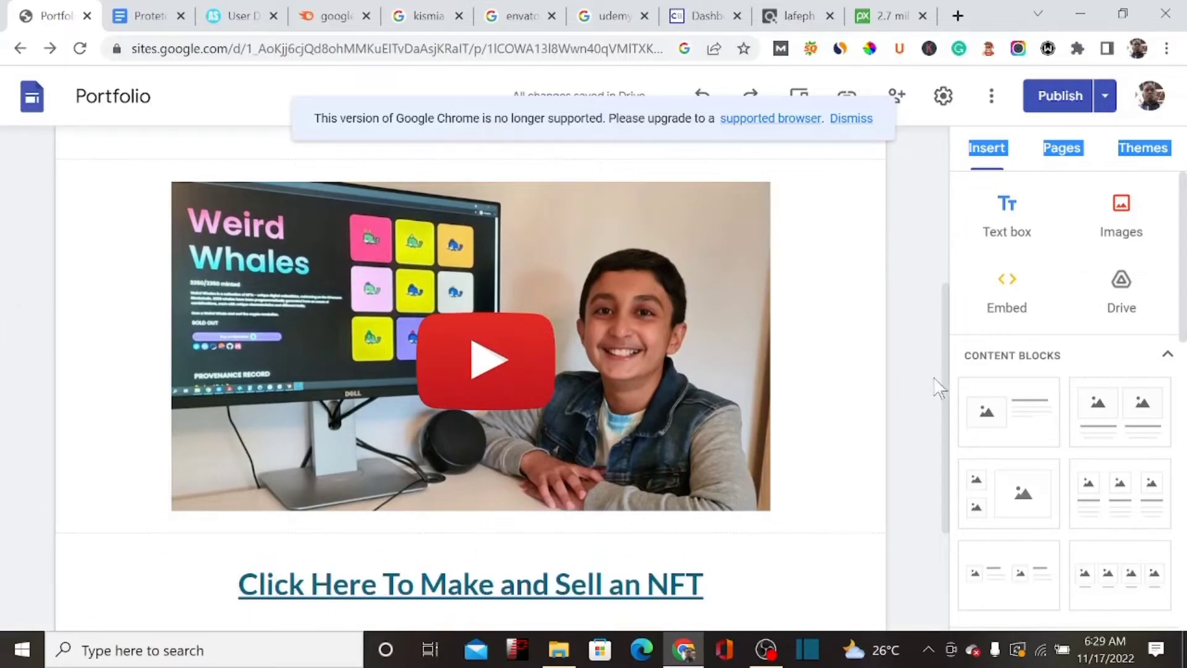
drag(949, 387, 936, 299)
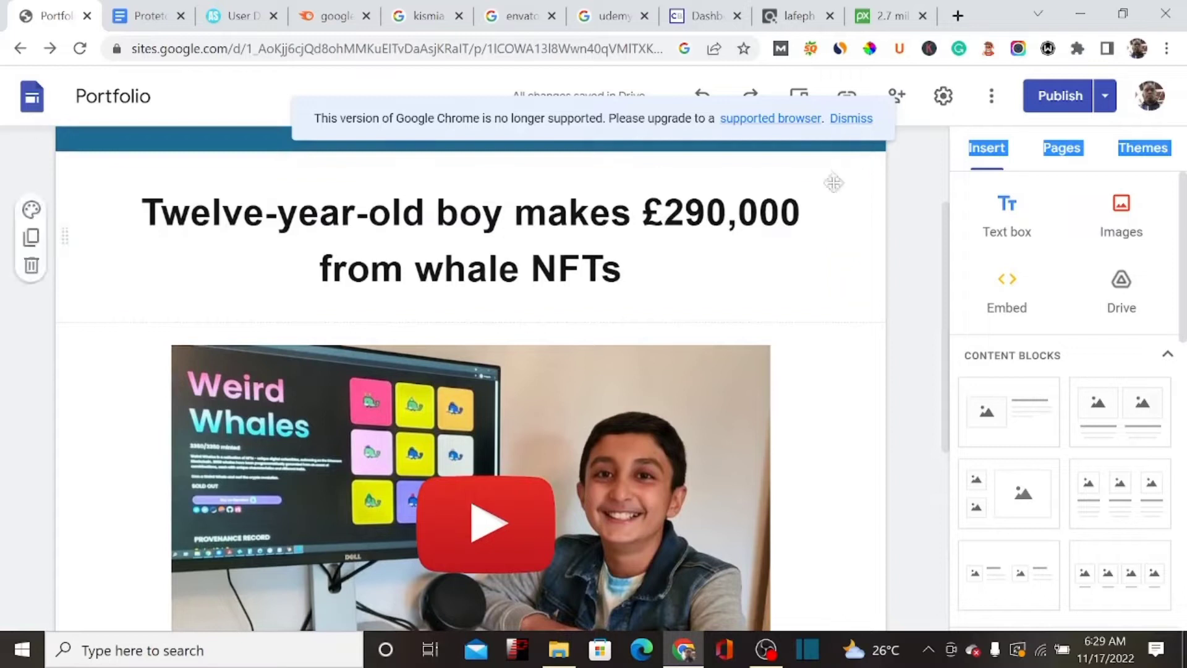
click(914, 205)
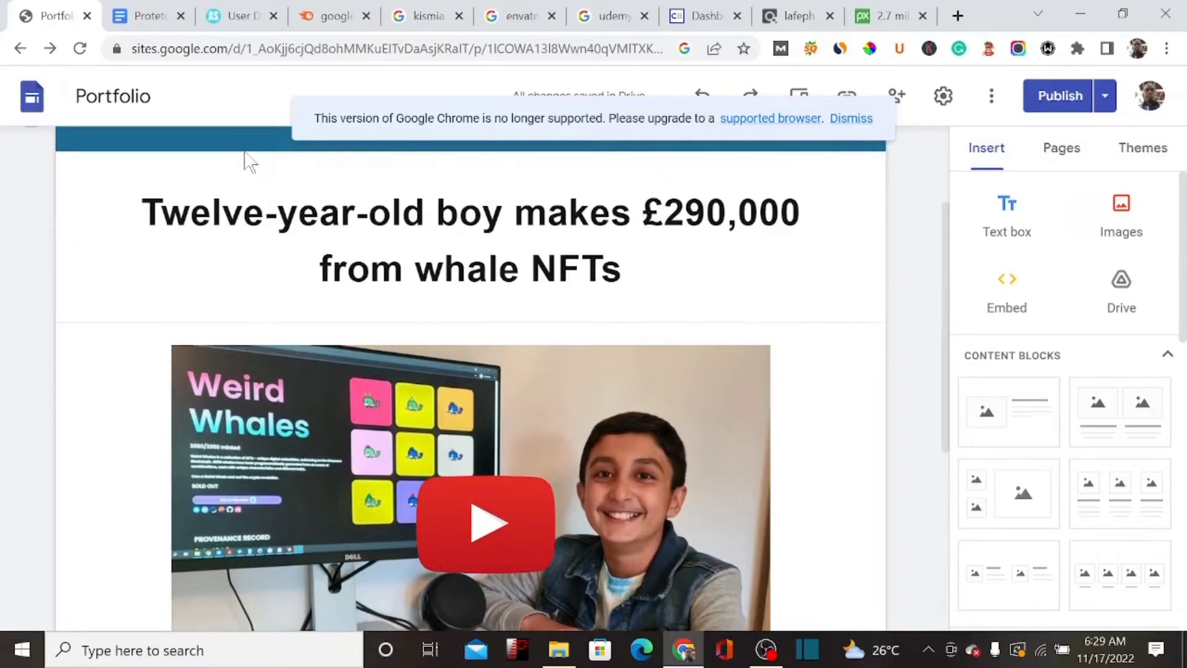
Return to the Google Sites home page and create a new blank site
click(470, 237)
click(26, 109)
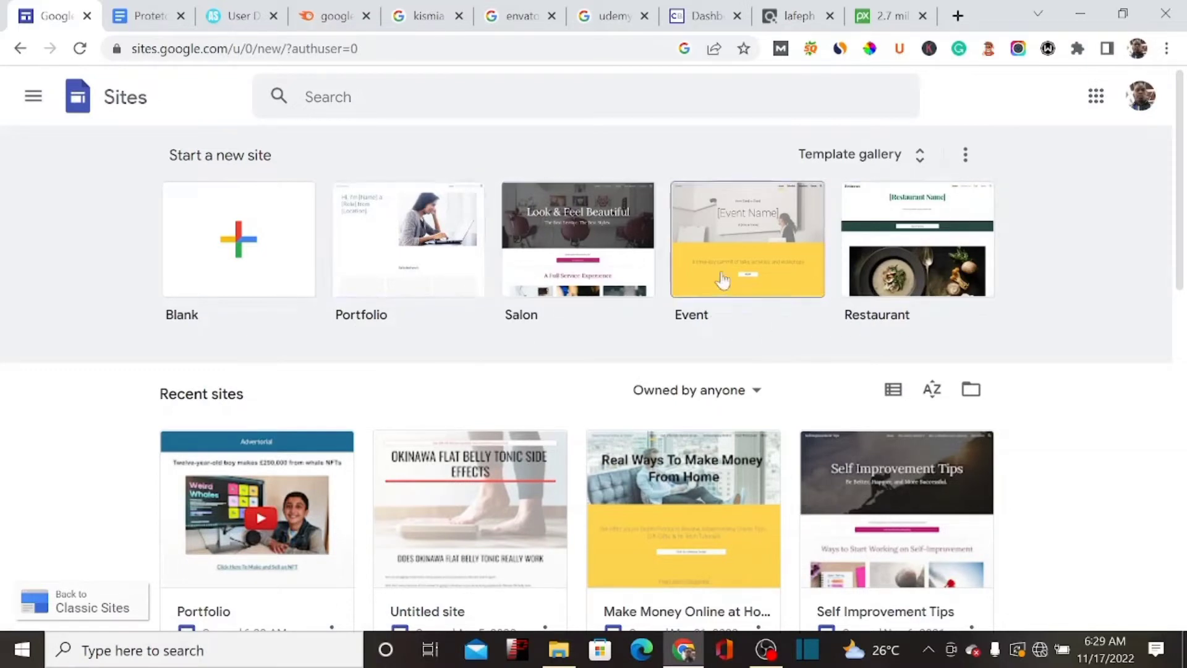
click(247, 256)
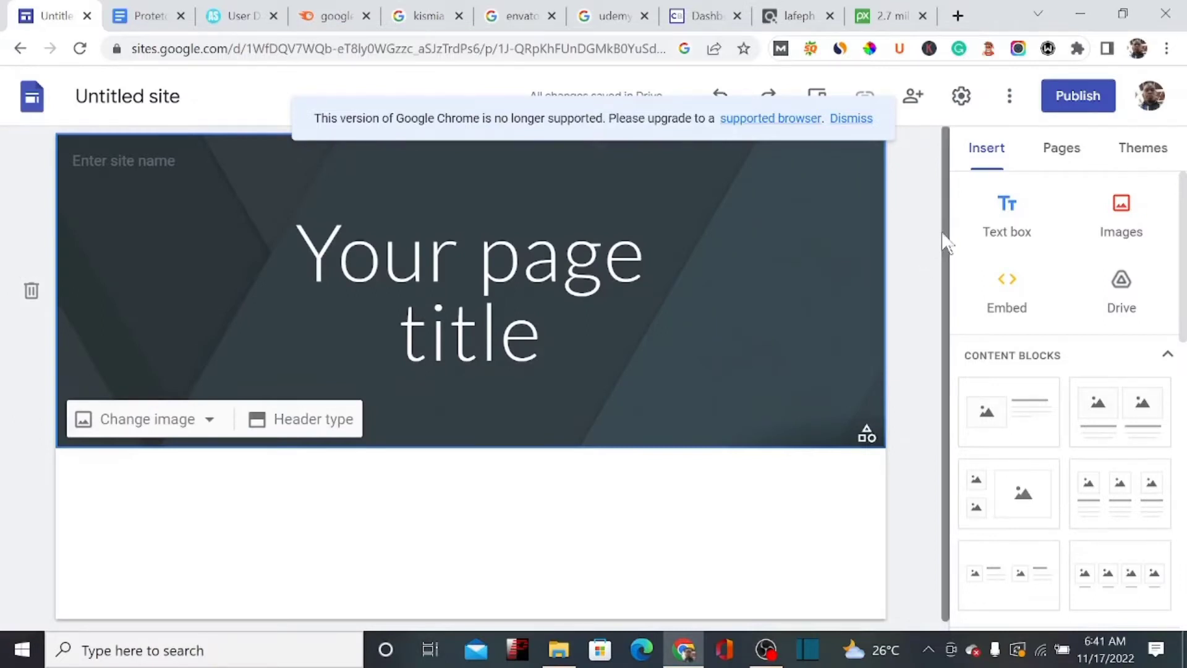
Look through the elements that can be inserted into the new site, from text boxes and content blocks to charts
scroll(944, 260, down, 1)
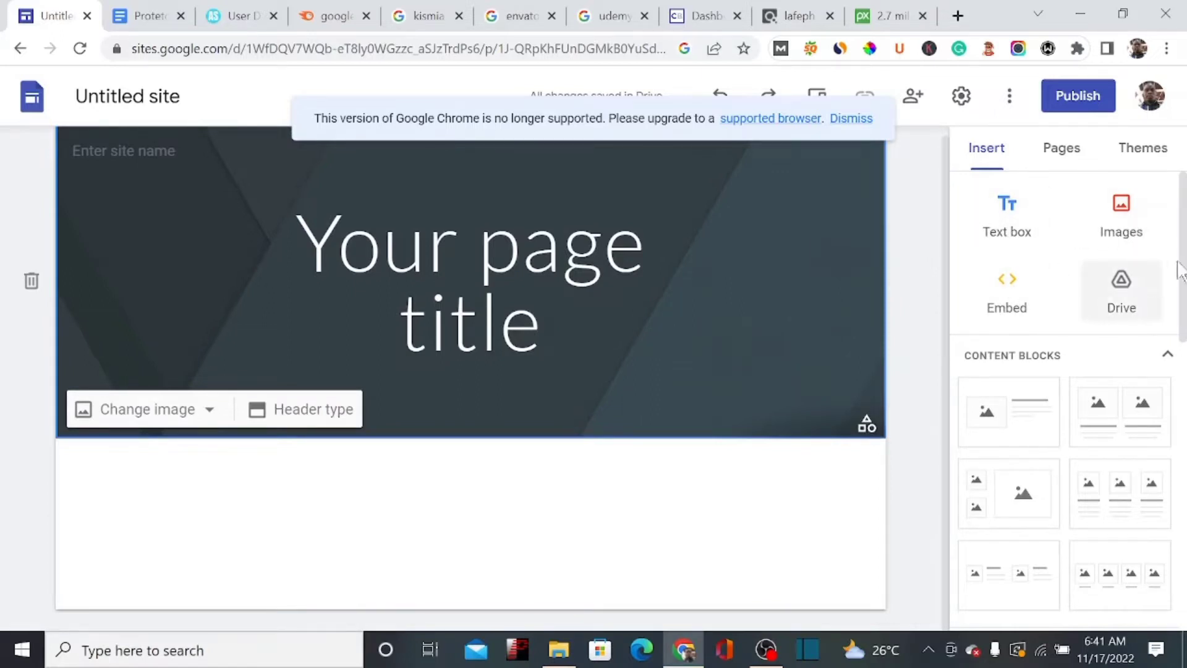
drag(1184, 267, 1185, 559)
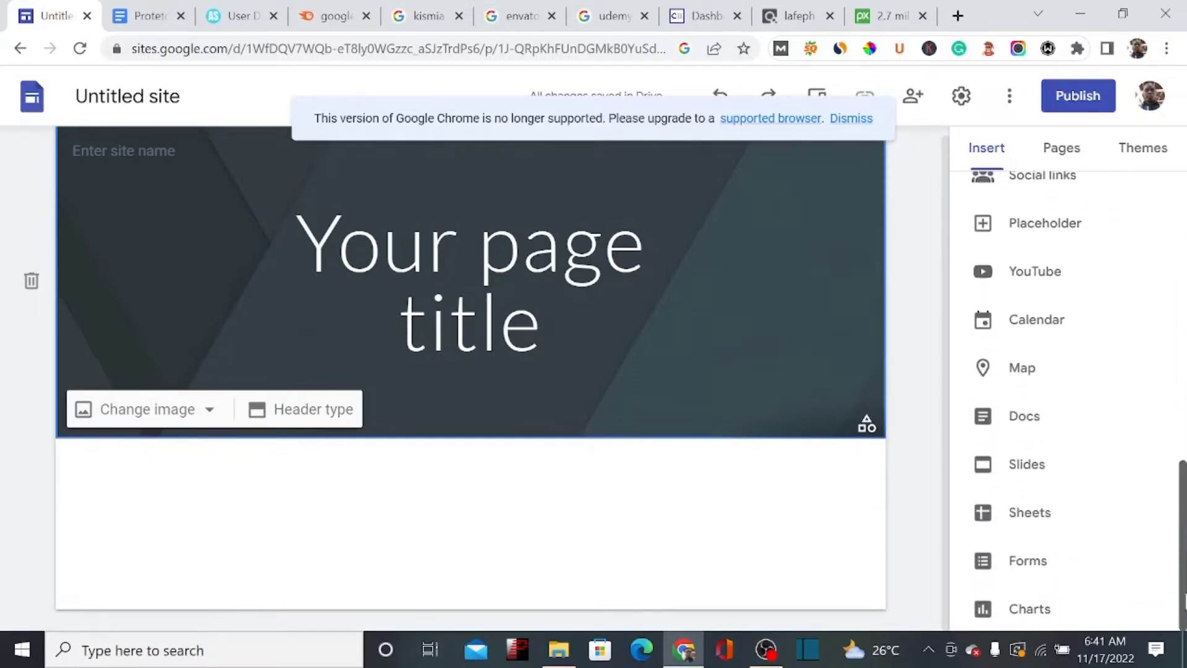
drag(1186, 598, 1169, 546)
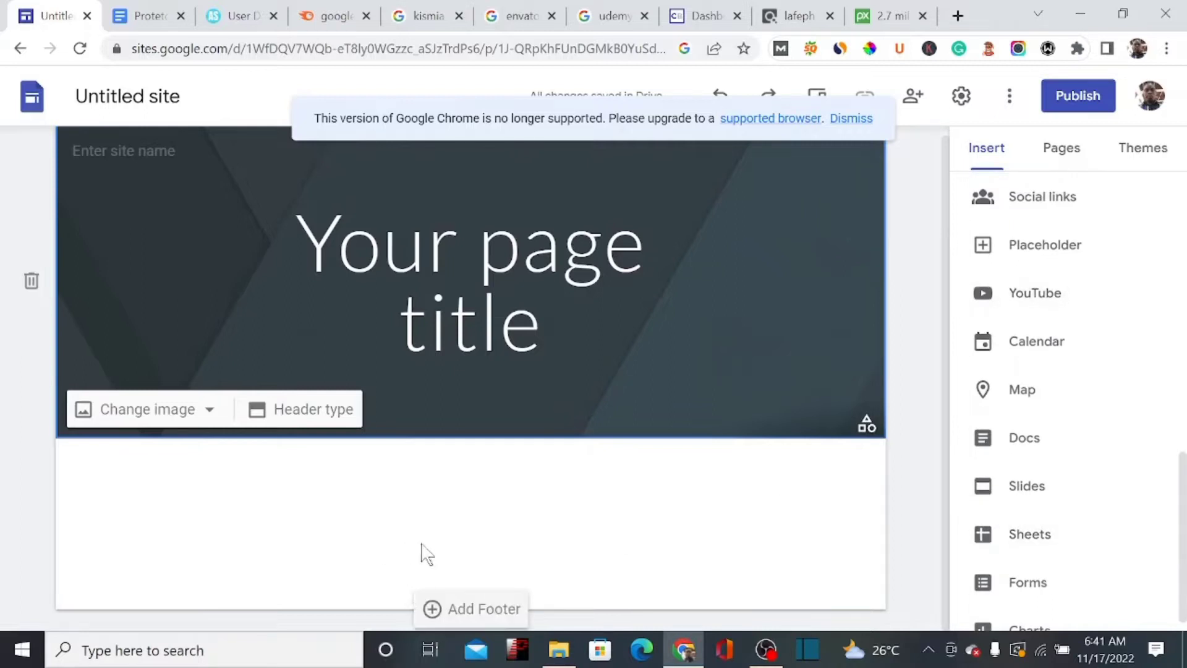
scroll(938, 306, up, 1)
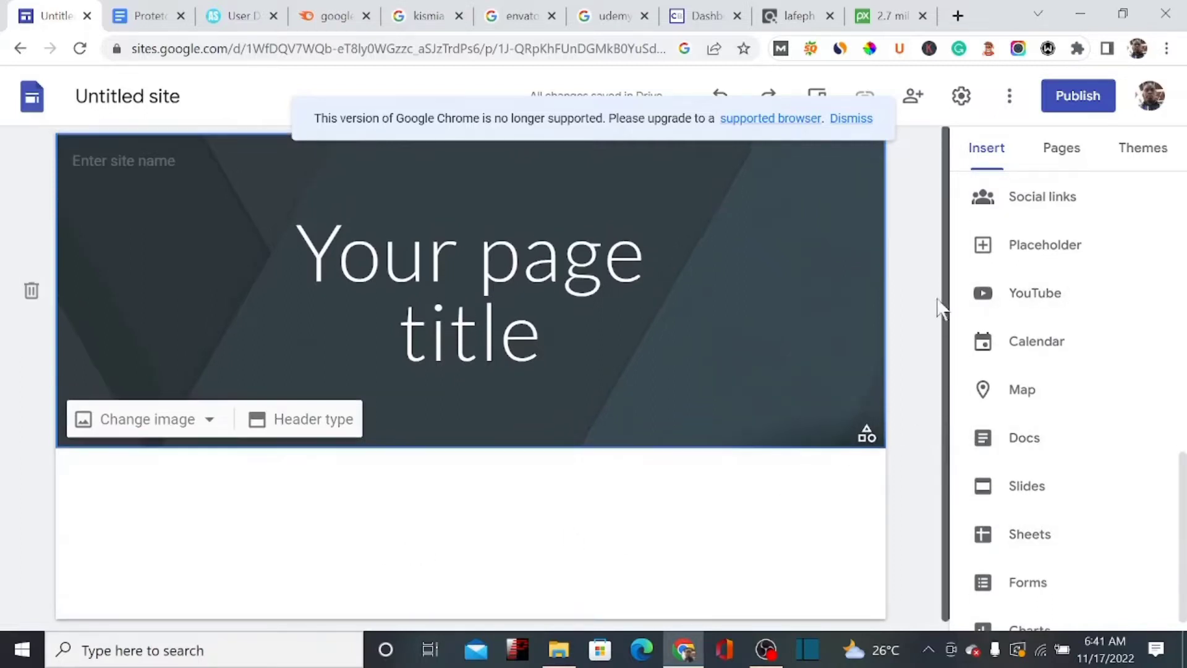
drag(1183, 476, 1161, 168)
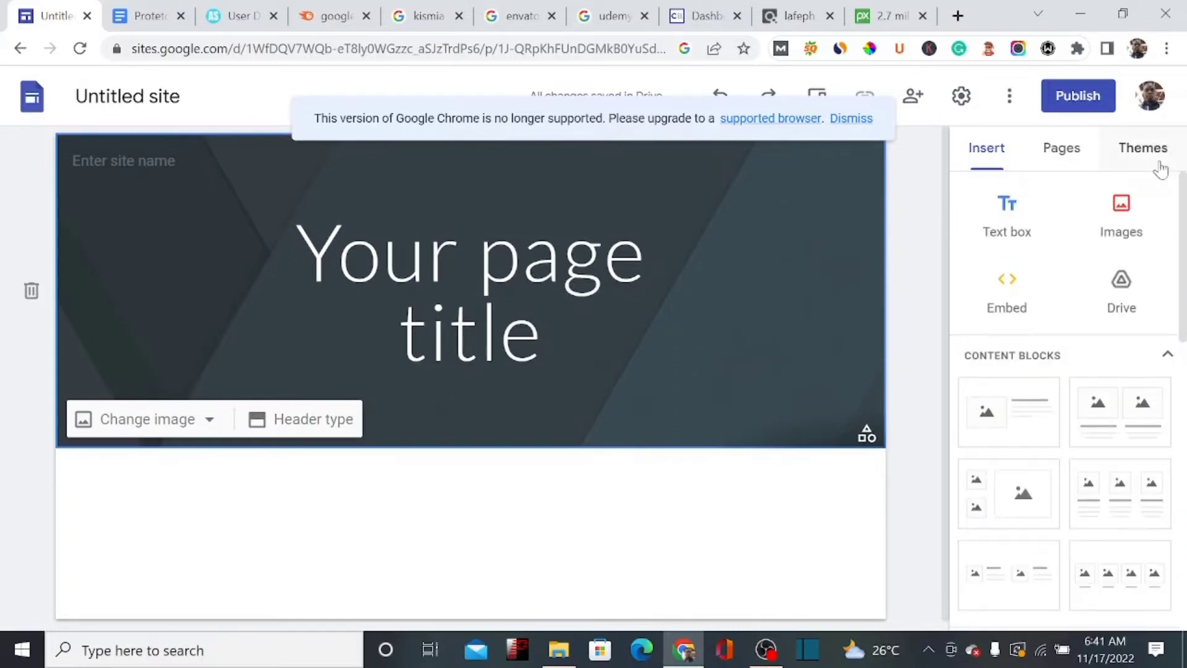
Replace the placeholder page title in the header with "Protetox", copied from the first line of the Protetox document
click(543, 334)
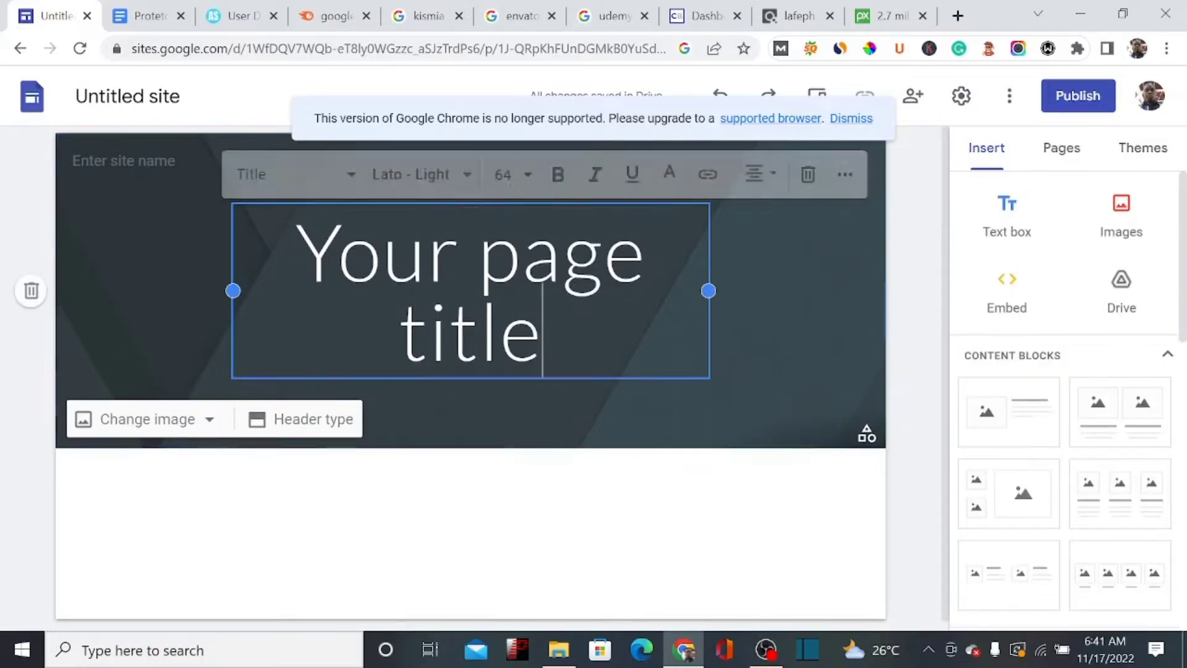
key(ctrl+Tab)
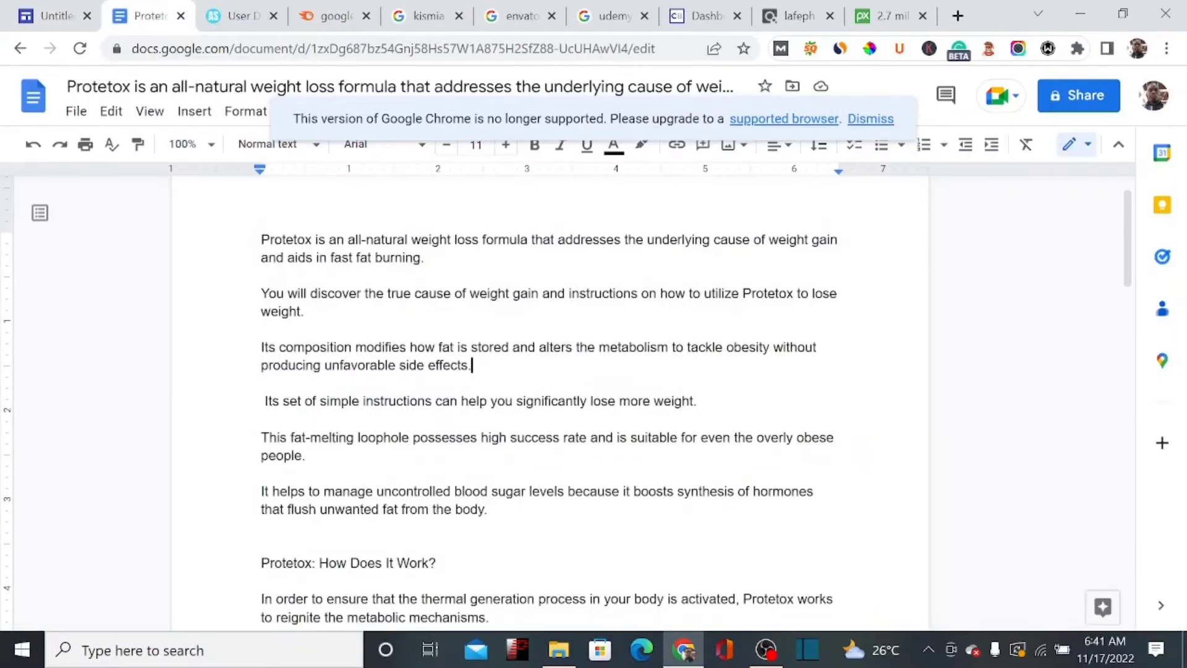
drag(312, 239, 261, 239)
key(ctrl+c)
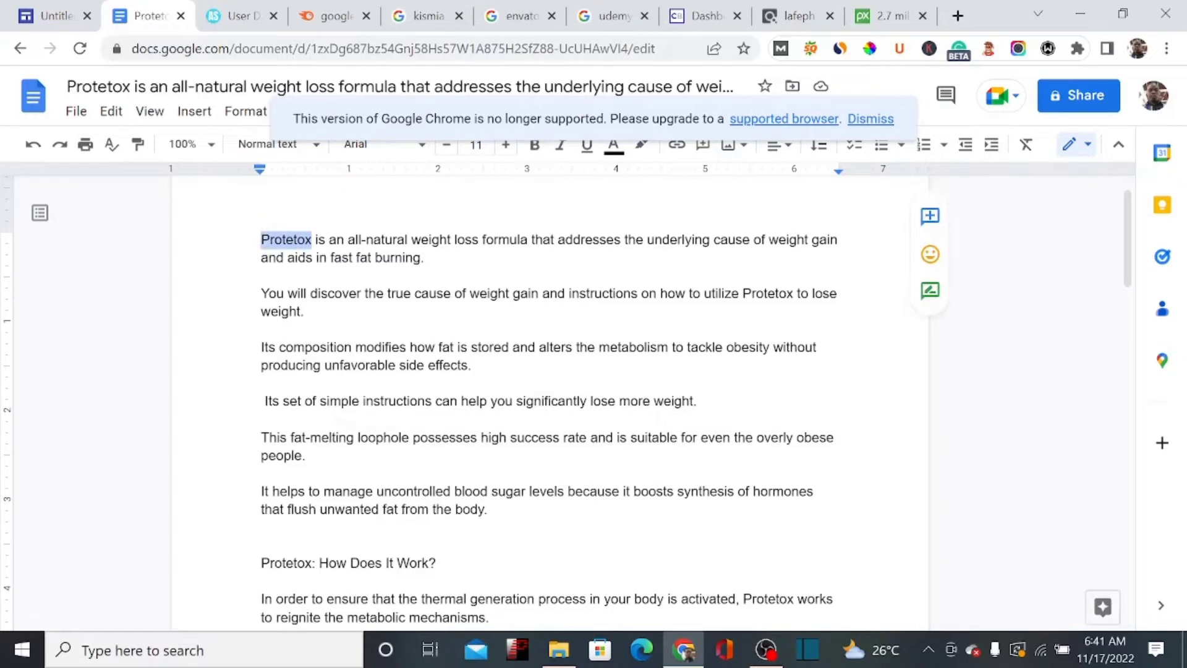
click(61, 15)
key(shift+Left)
key(shift+Left)
key(shift+Left)
key(shift+Left)
key(shift+Left)
key(shift+Left)
key(shift+Left)
key(shift+Left)
key(shift+Left)
key(shift+Left)
key(shift+Left)
key(shift+Left)
key(shift+Left)
key(shift+Left)
key(shift+Left)
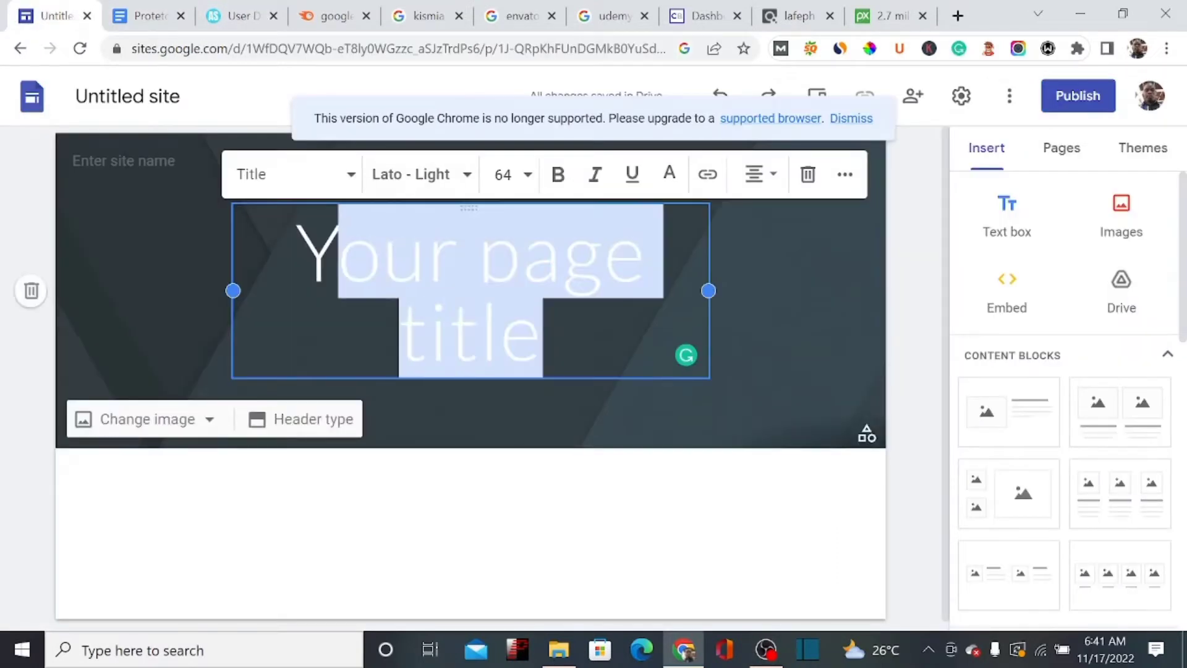
key(ctrl+v)
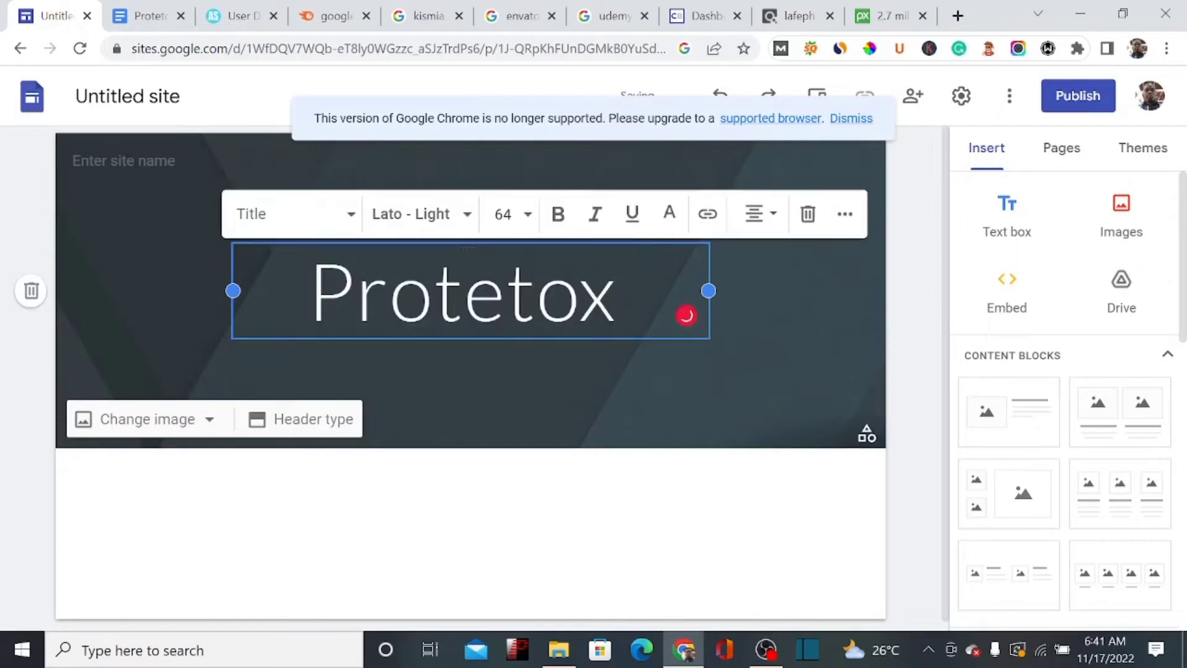
Append "Reviw" to the page title and widen the title box on both sides so the text fits on one line
text(R)
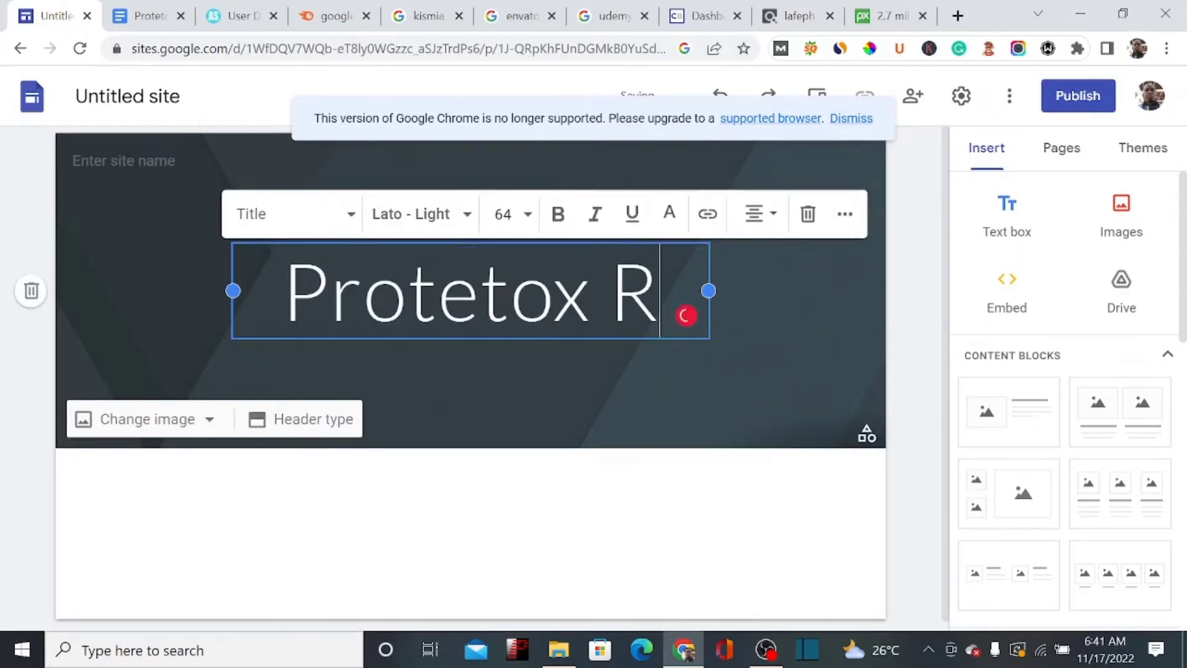
text(e)
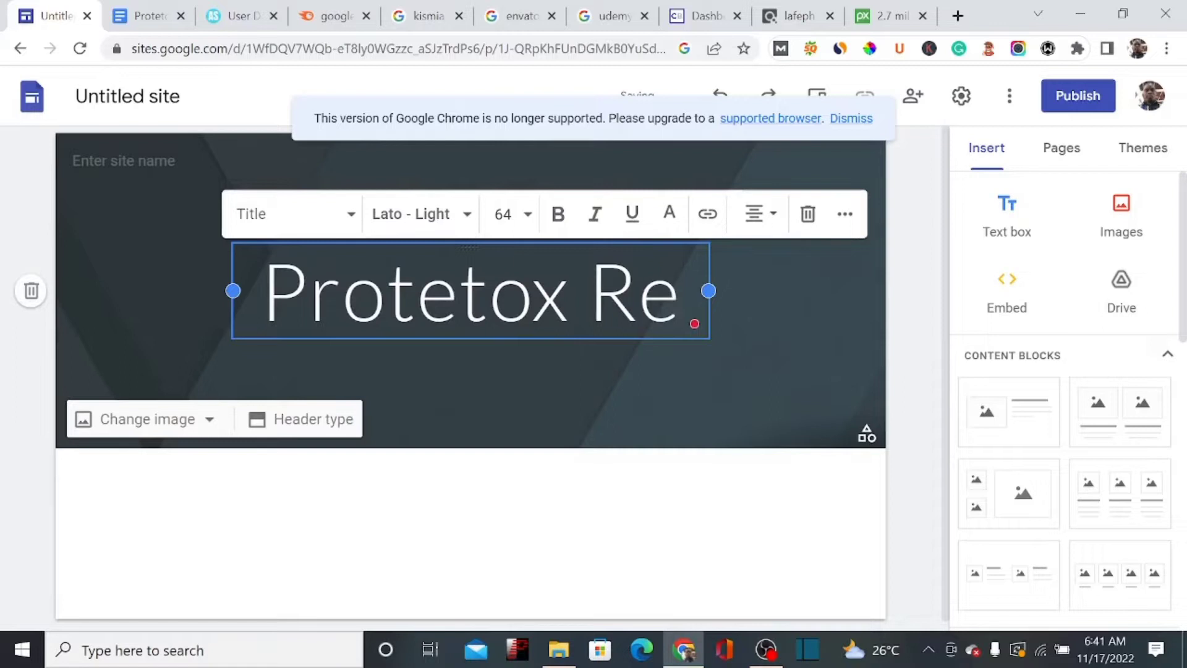
text(viw)
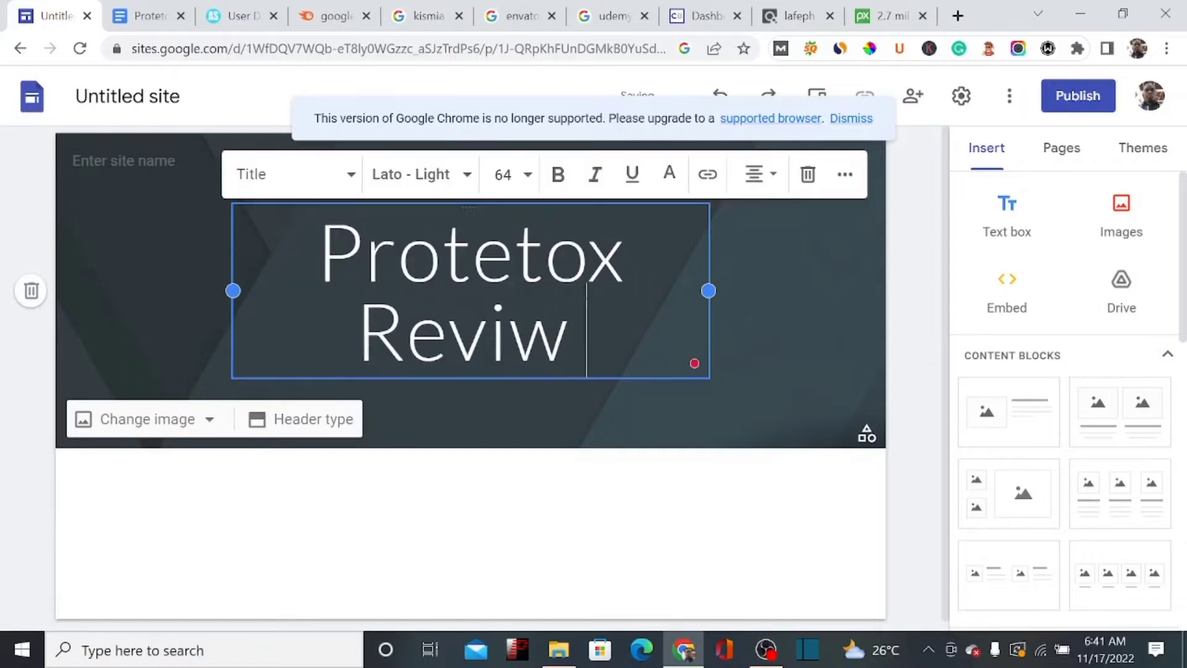
drag(710, 291, 770, 291)
drag(233, 290, 172, 290)
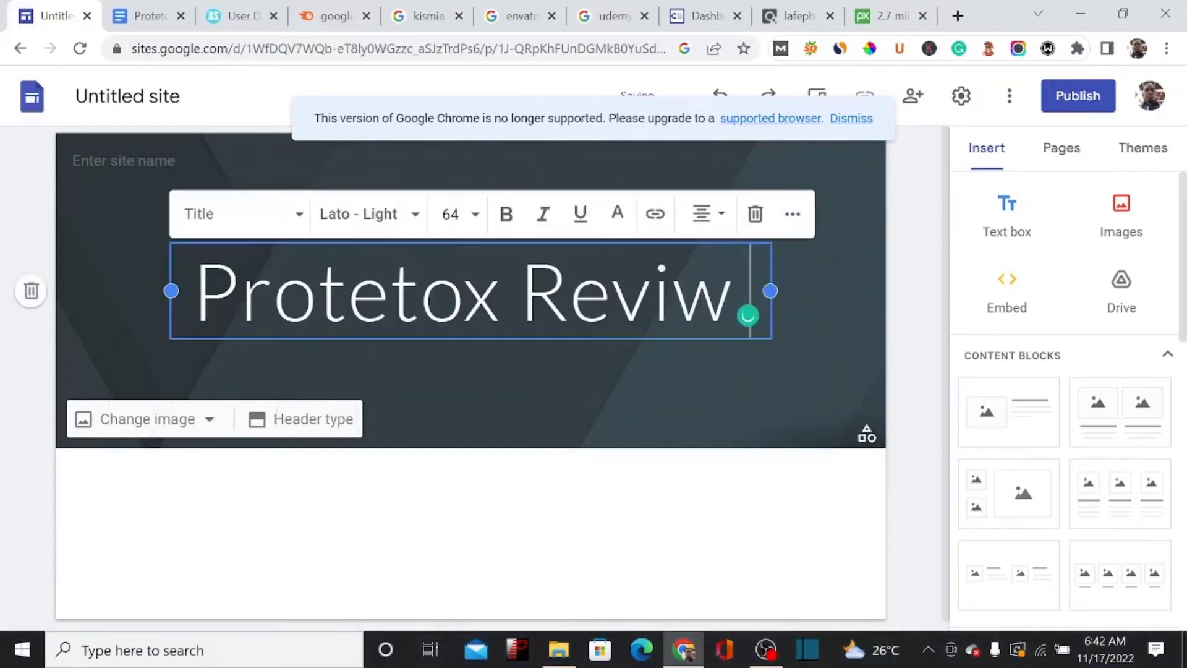
Correct the misspelled word in the header's page title so it reads "Protetox Review"
click(673, 291)
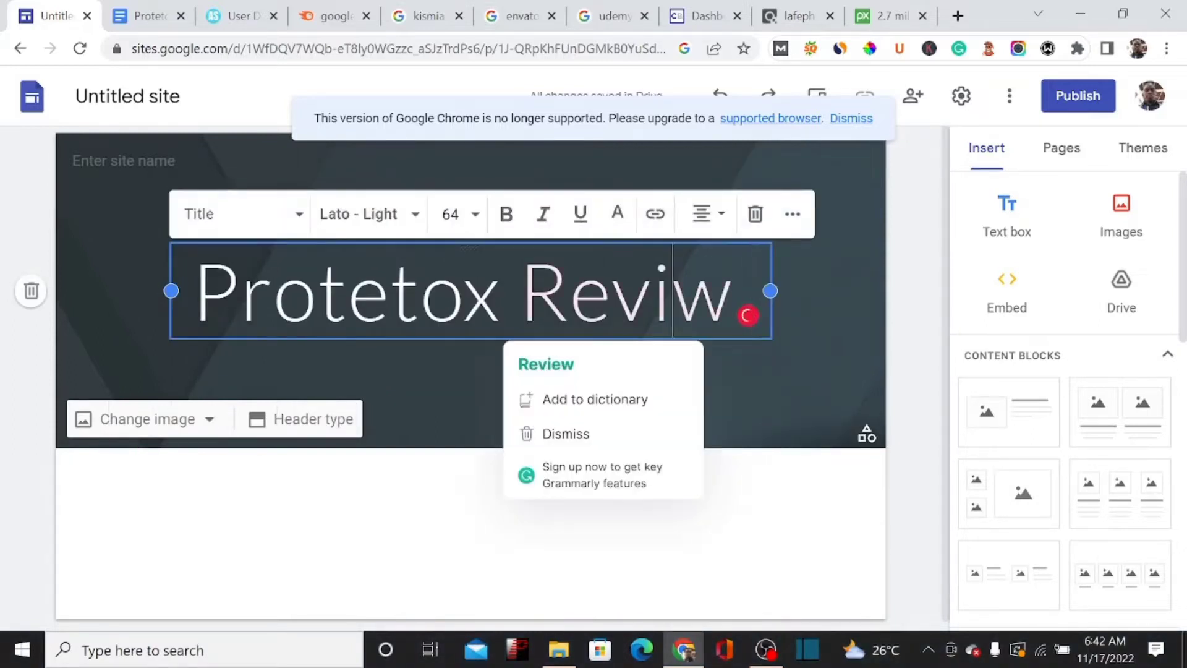
click(593, 358)
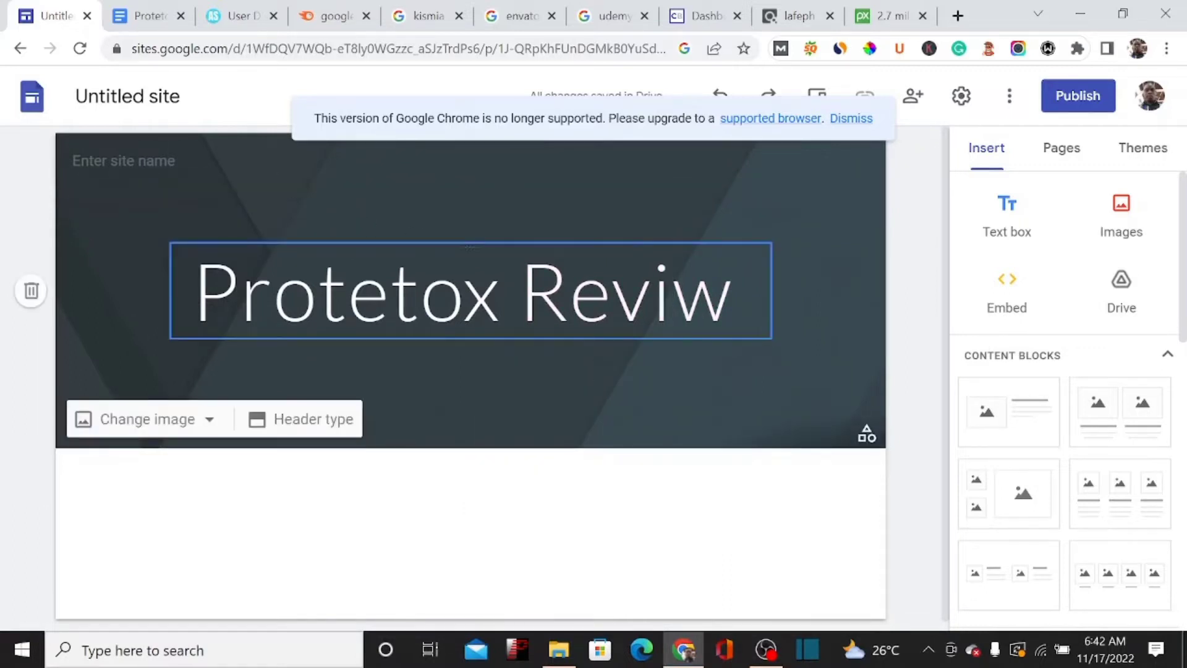
click(652, 290)
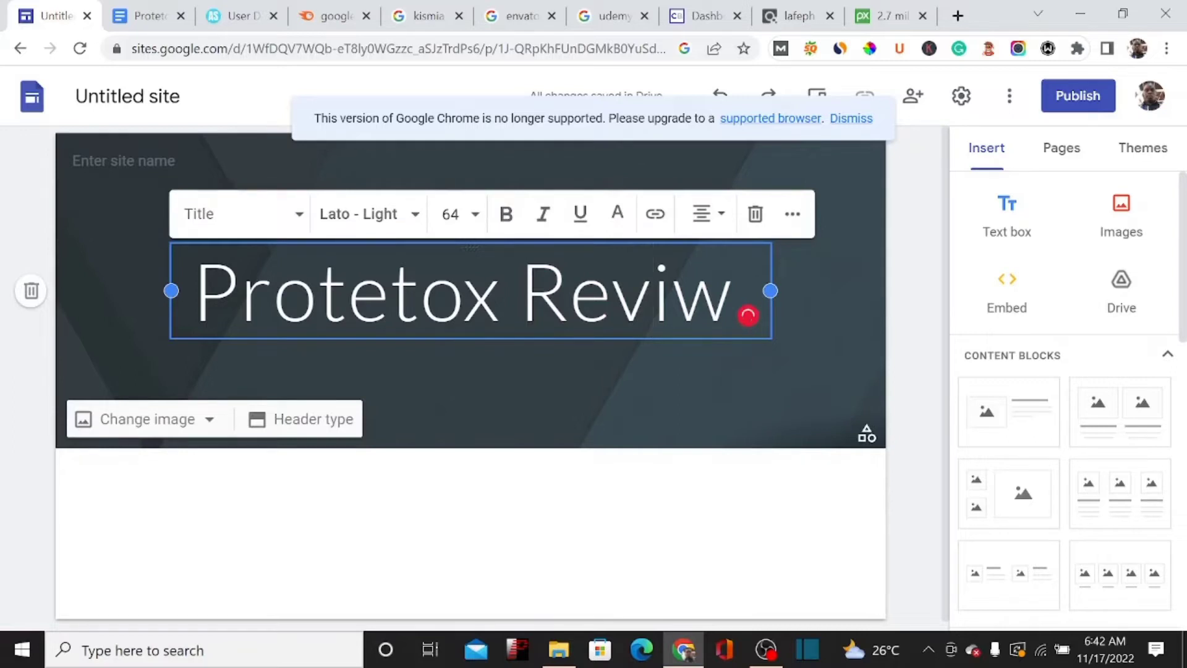
click(652, 294)
text(e)
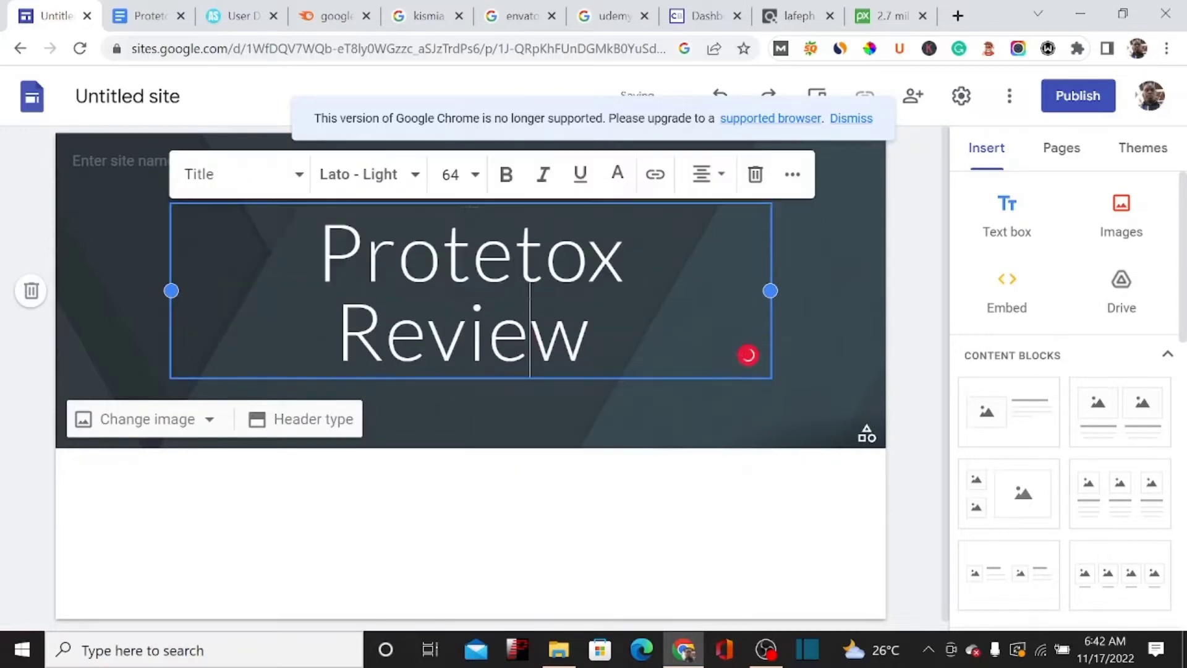
Copy the full page title and use it to name the untitled site "Protetox Review"
key(ctrl+a)
key(ctrl+c)
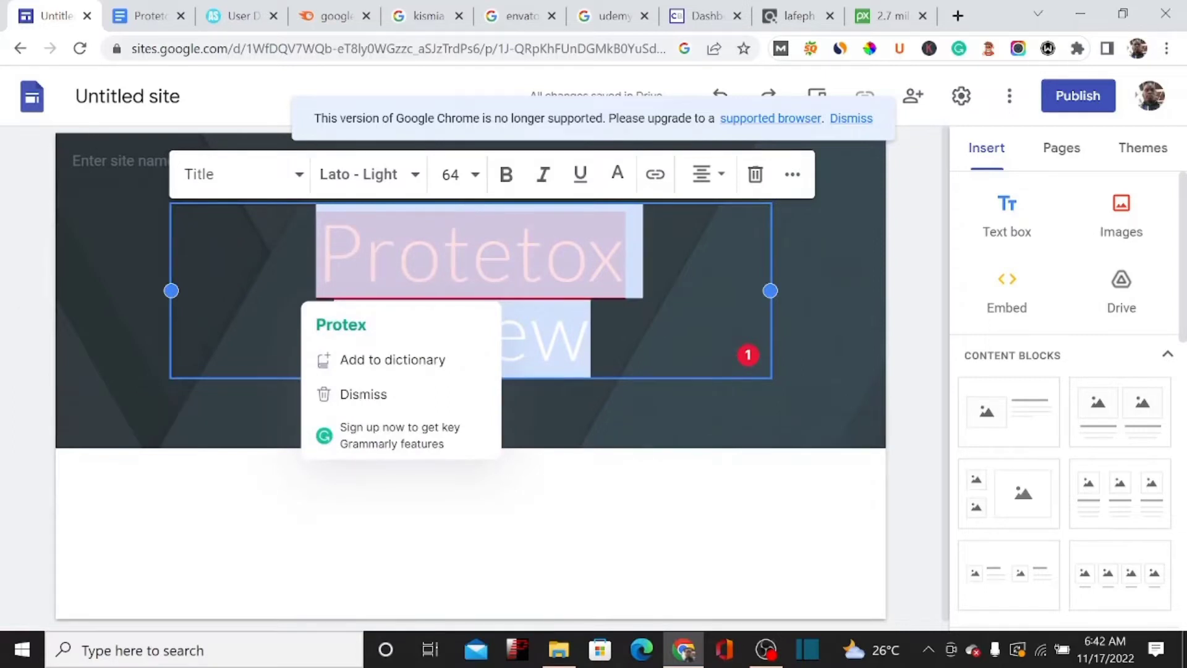
click(127, 96)
key(ctrl+v)
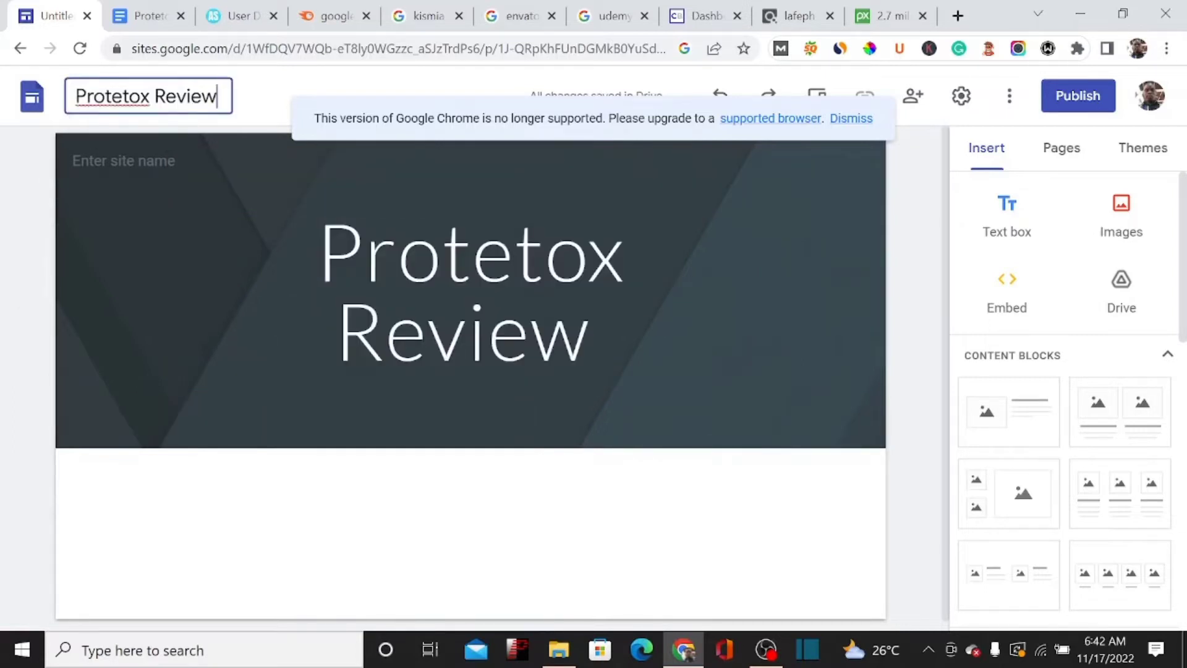
key(Return)
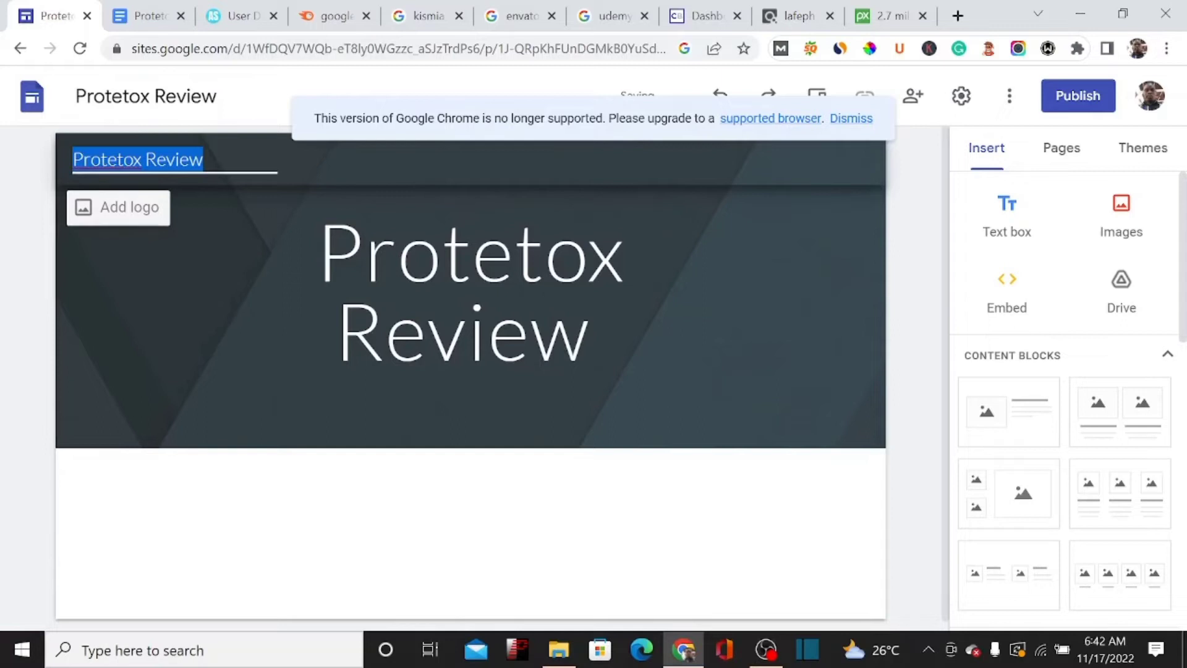
click(711, 322)
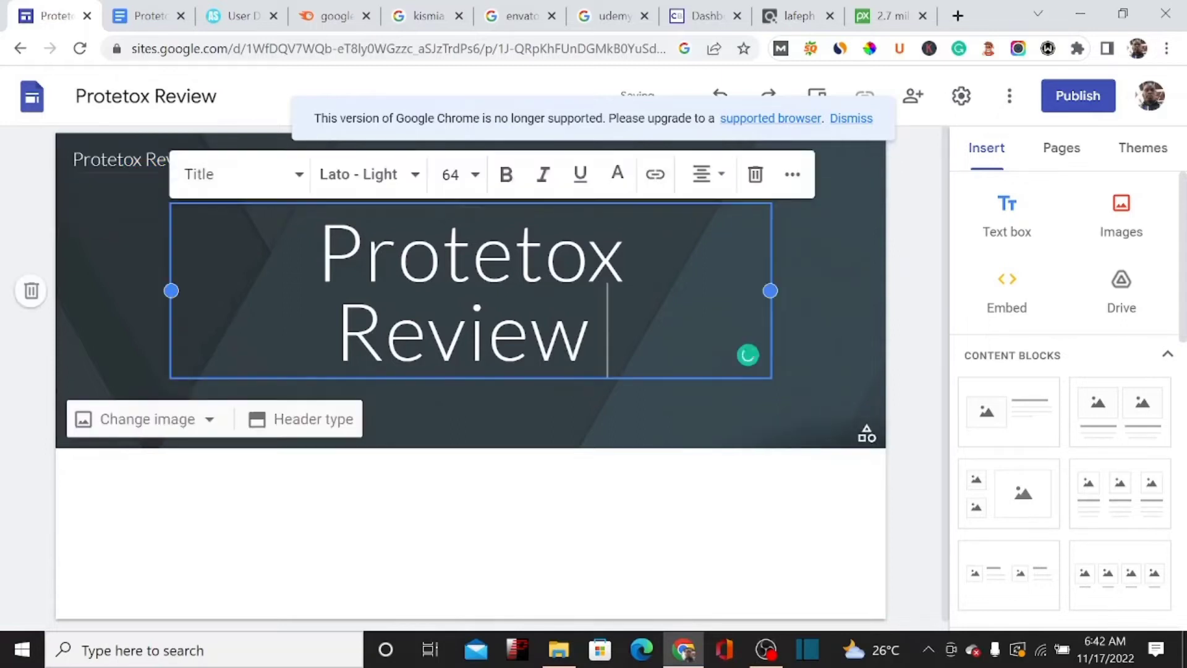
click(937, 336)
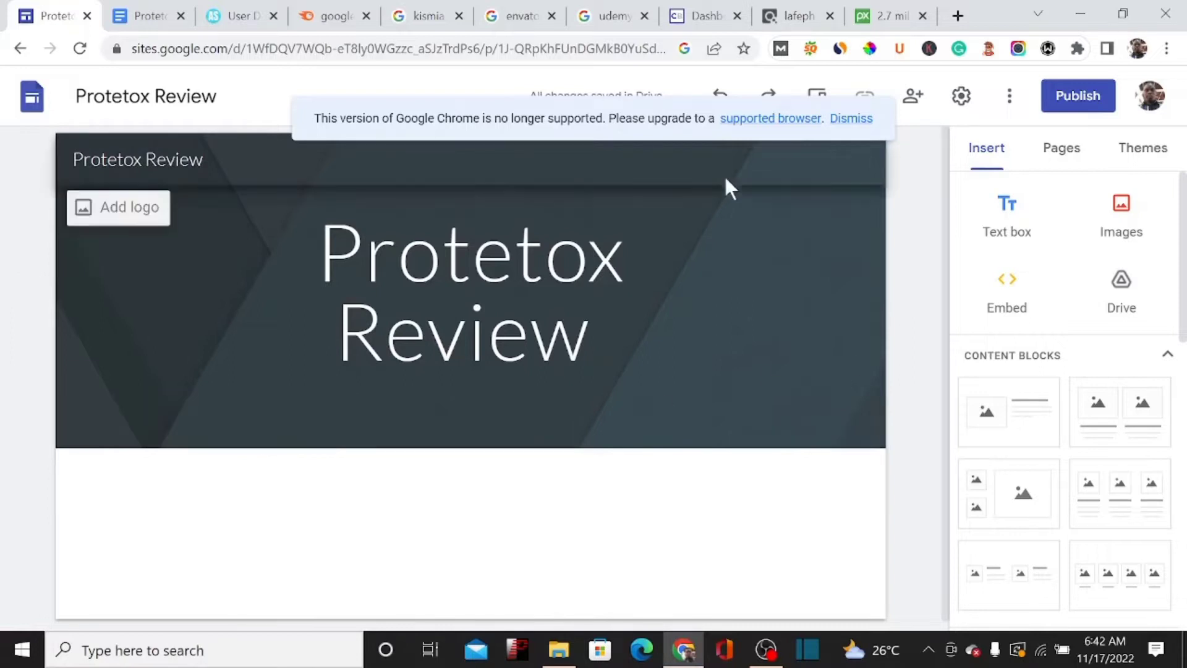
Switch to Pixabay and search its images for "weight loss", correcting the misspelled word "weifht" to "weight"
click(885, 16)
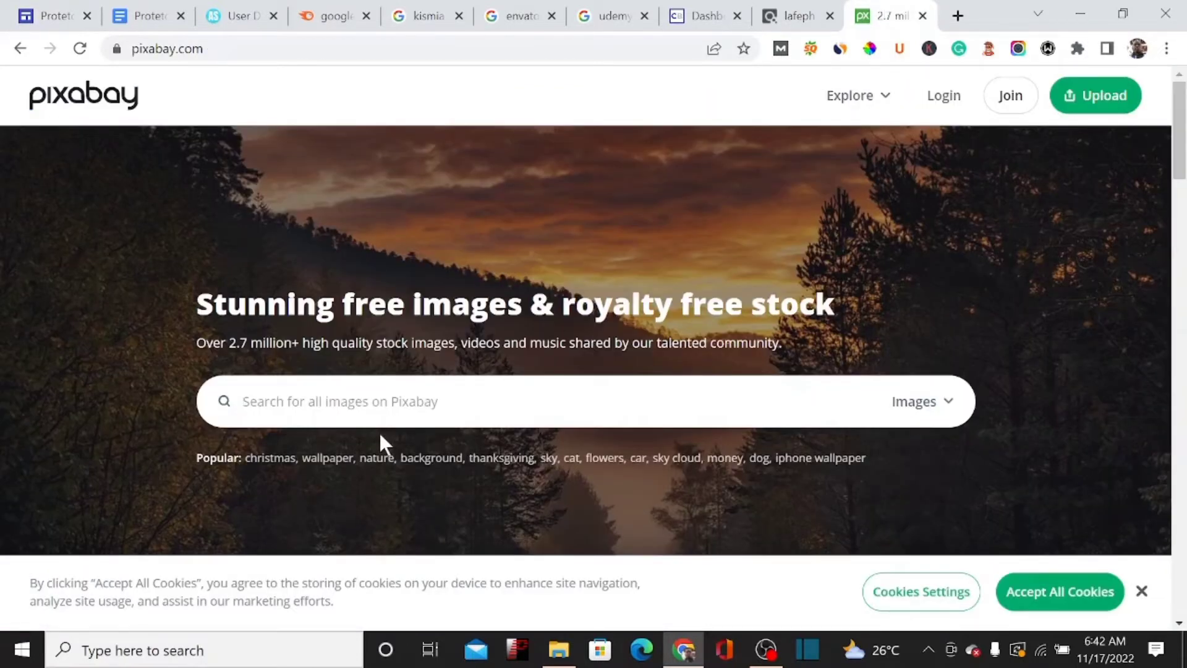
text(w)
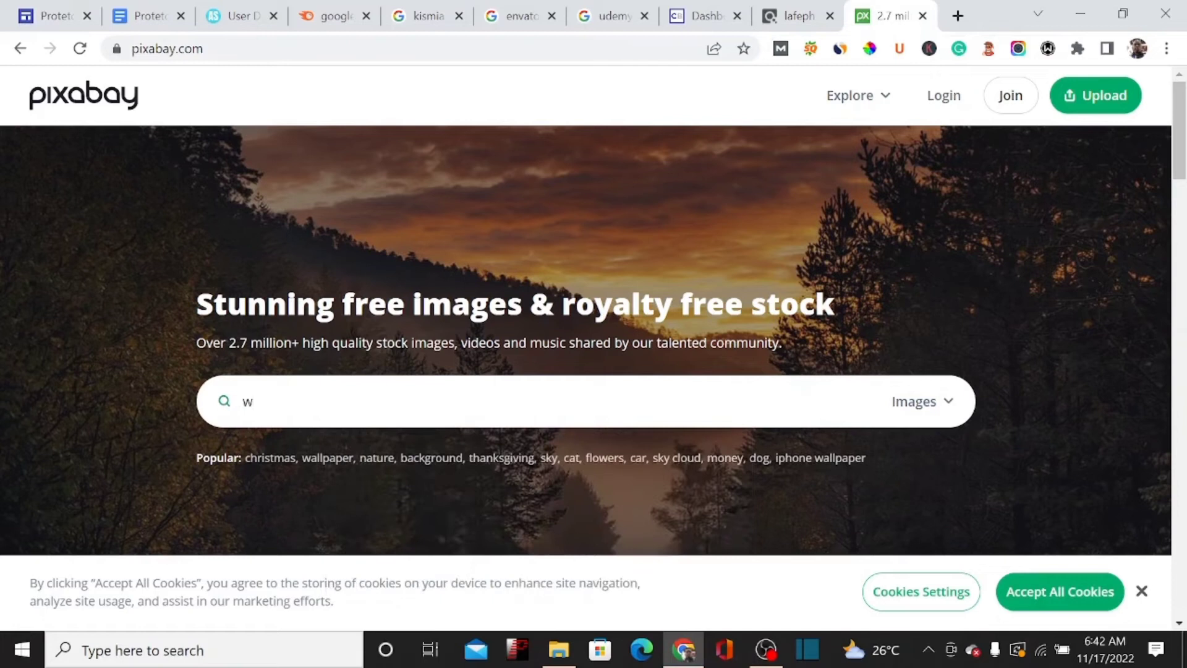
click(186, 49)
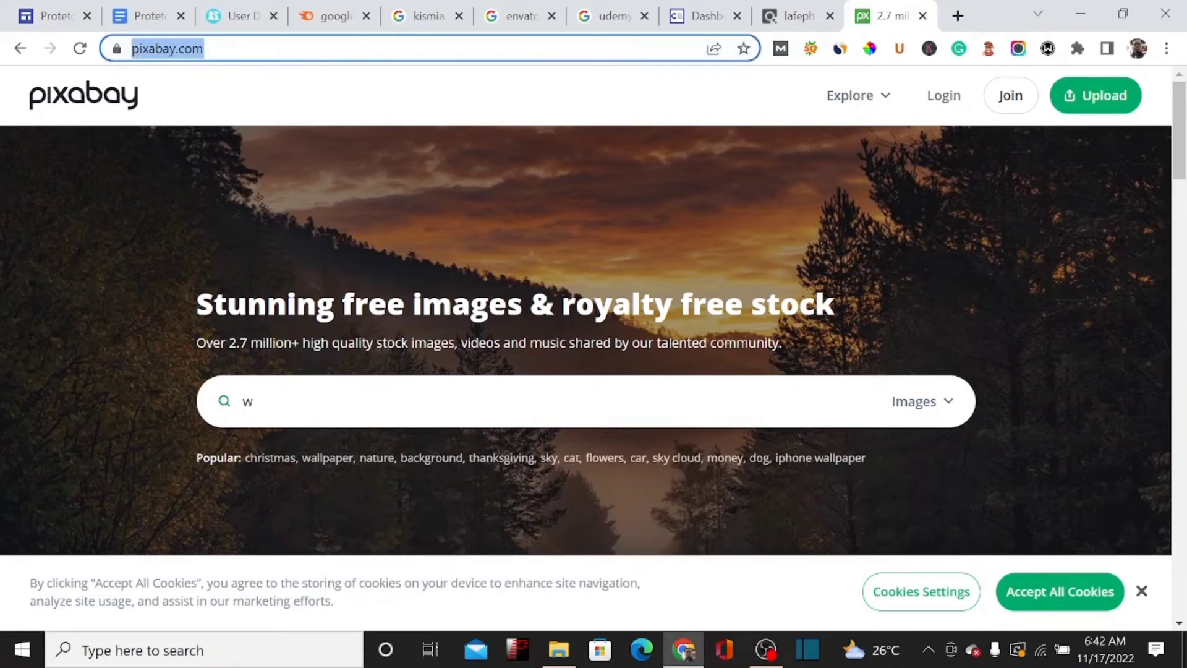
click(254, 401)
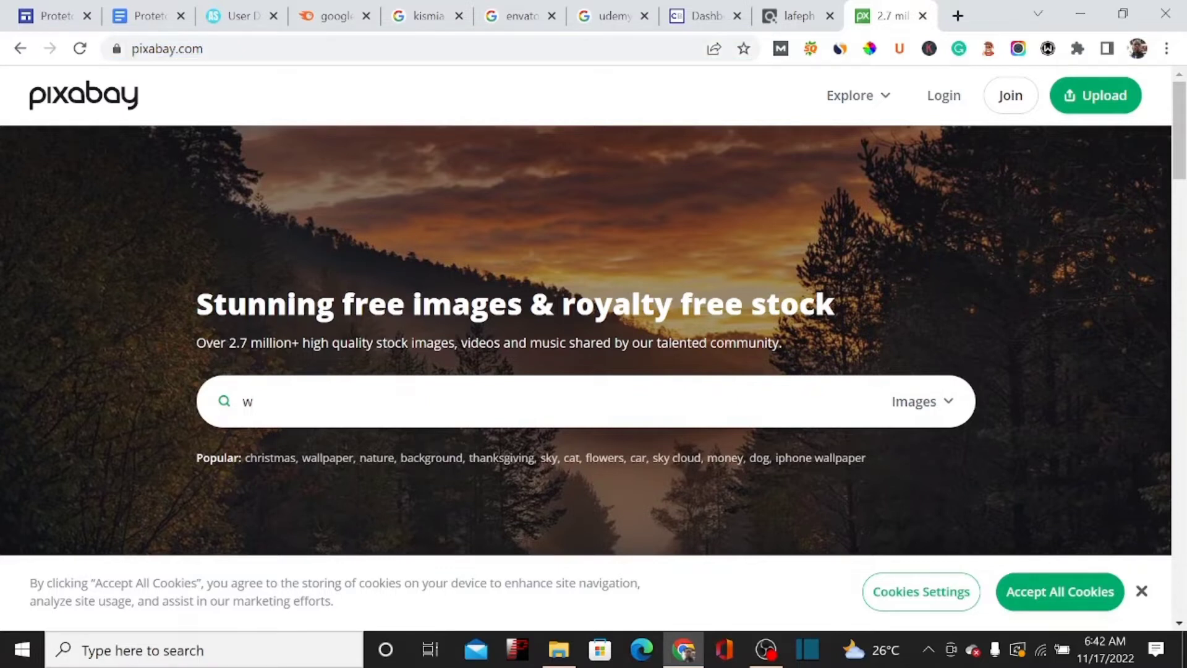
text(weifht)
right_click(263, 403)
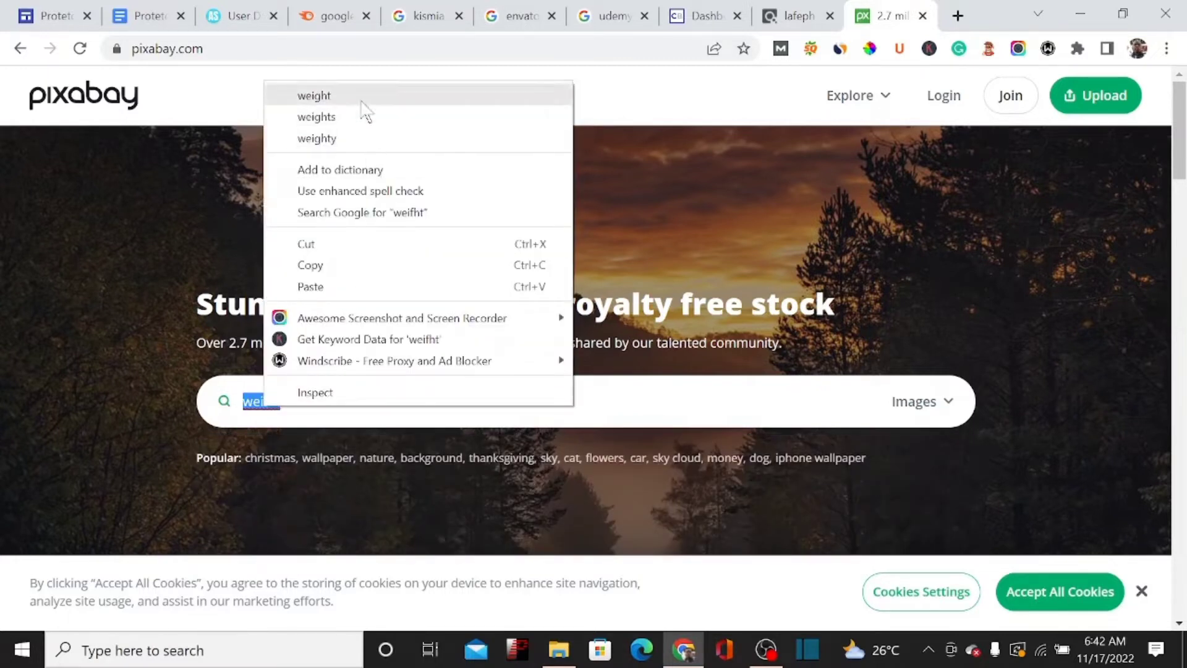
click(314, 95)
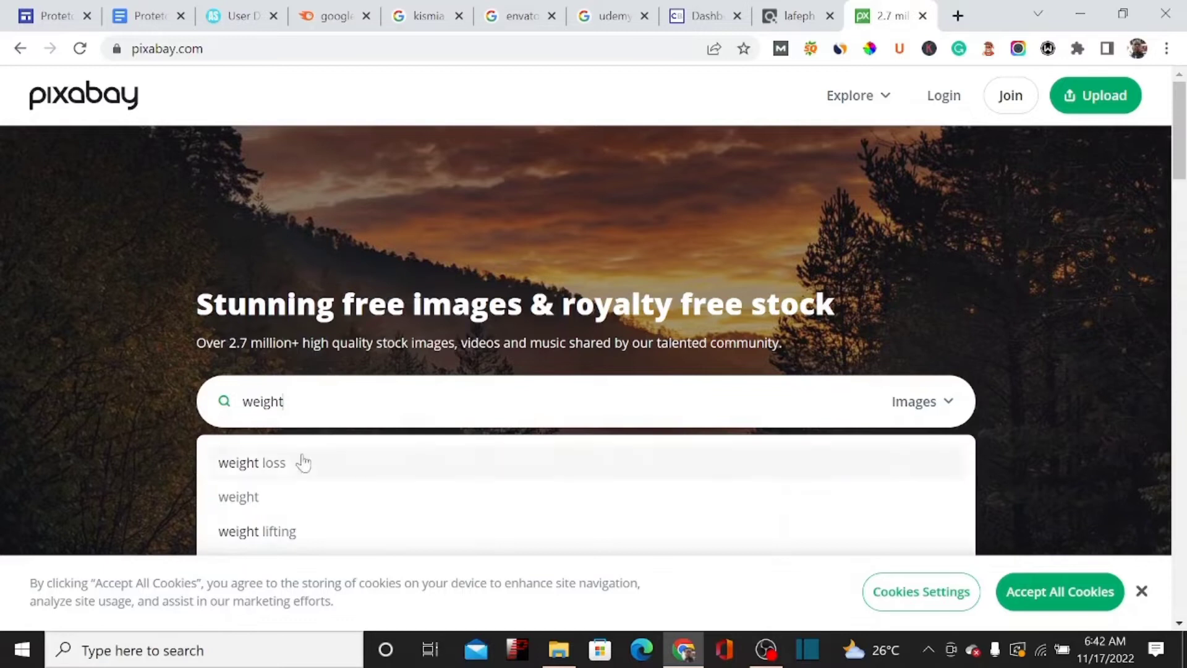
click(280, 467)
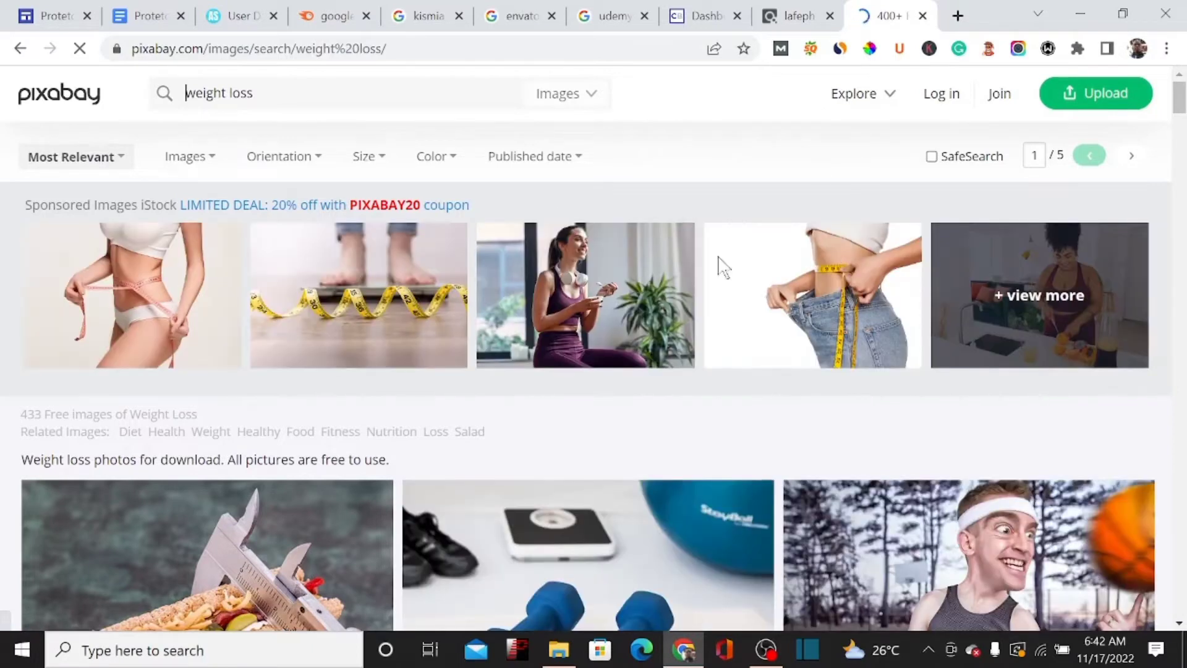
Save the first sponsored weight loss image, the waist with a pink measuring tape, to the computer
right_click(171, 306)
click(270, 469)
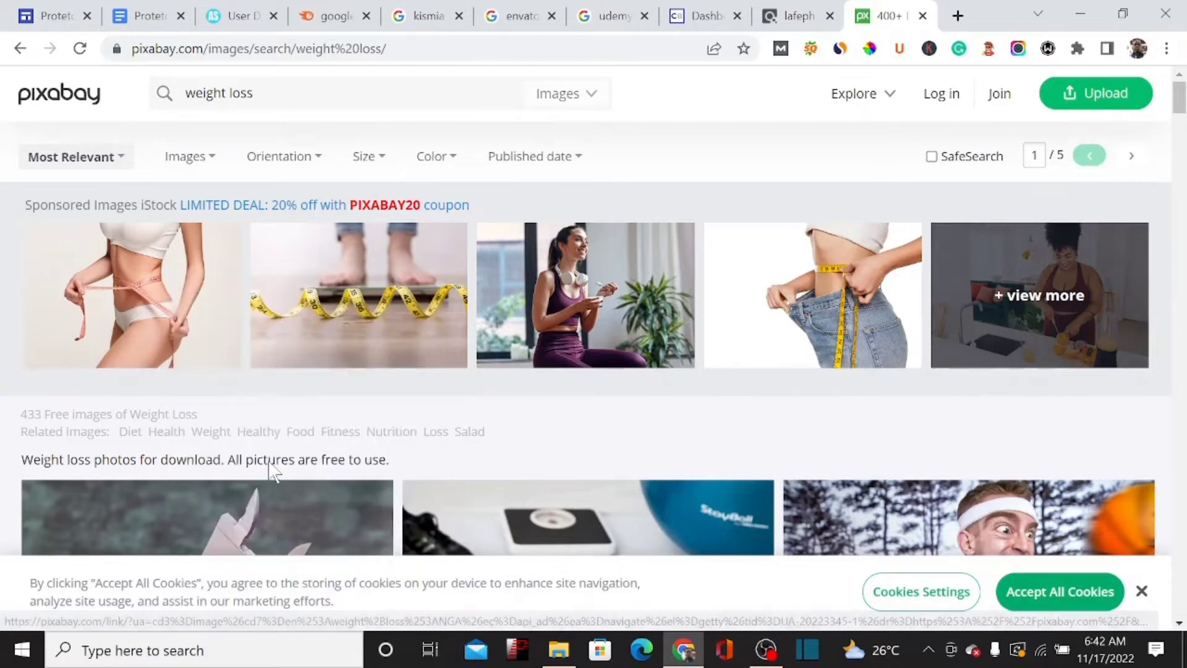
click(436, 416)
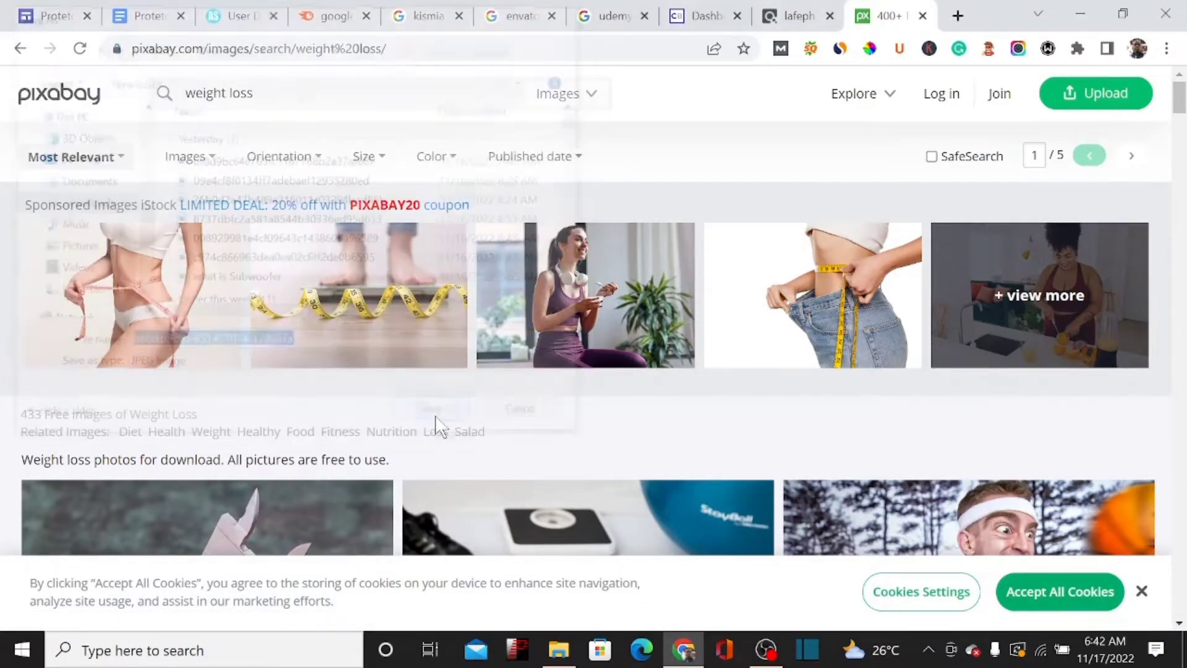
click(57, 16)
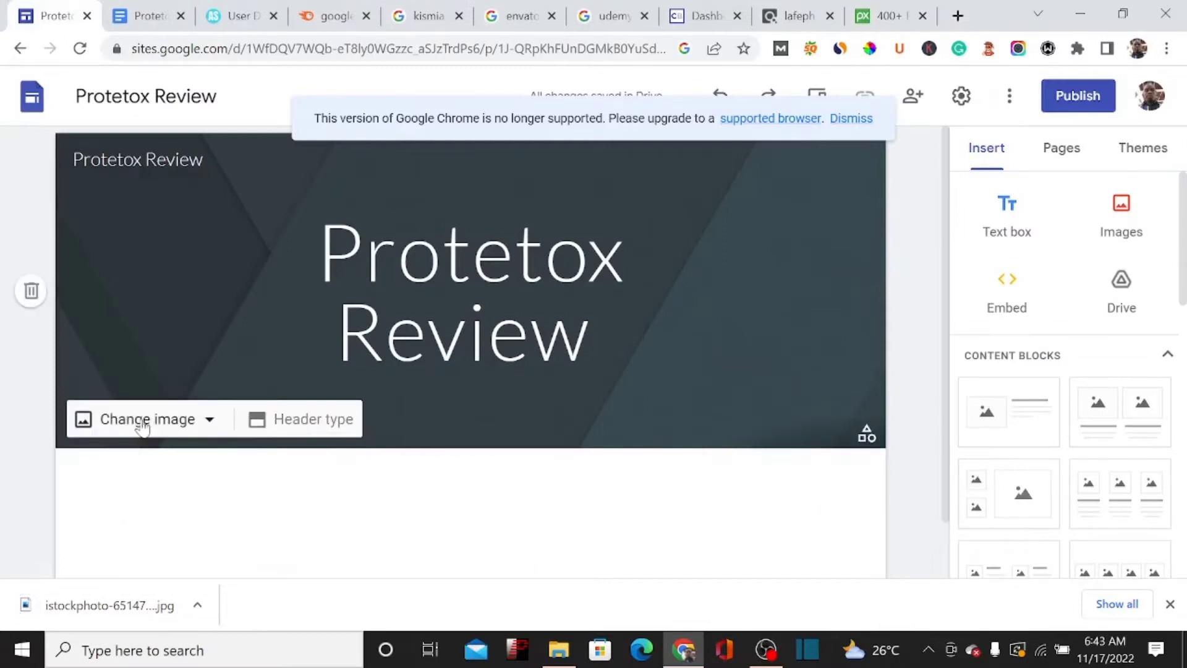
click(148, 425)
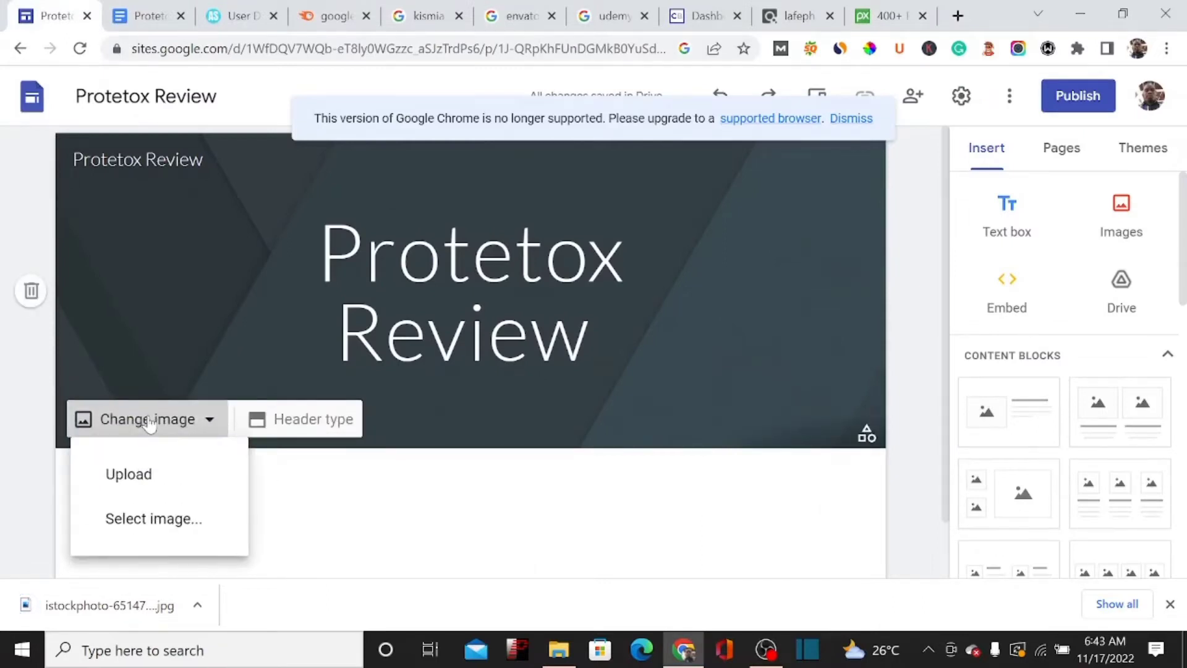
click(150, 483)
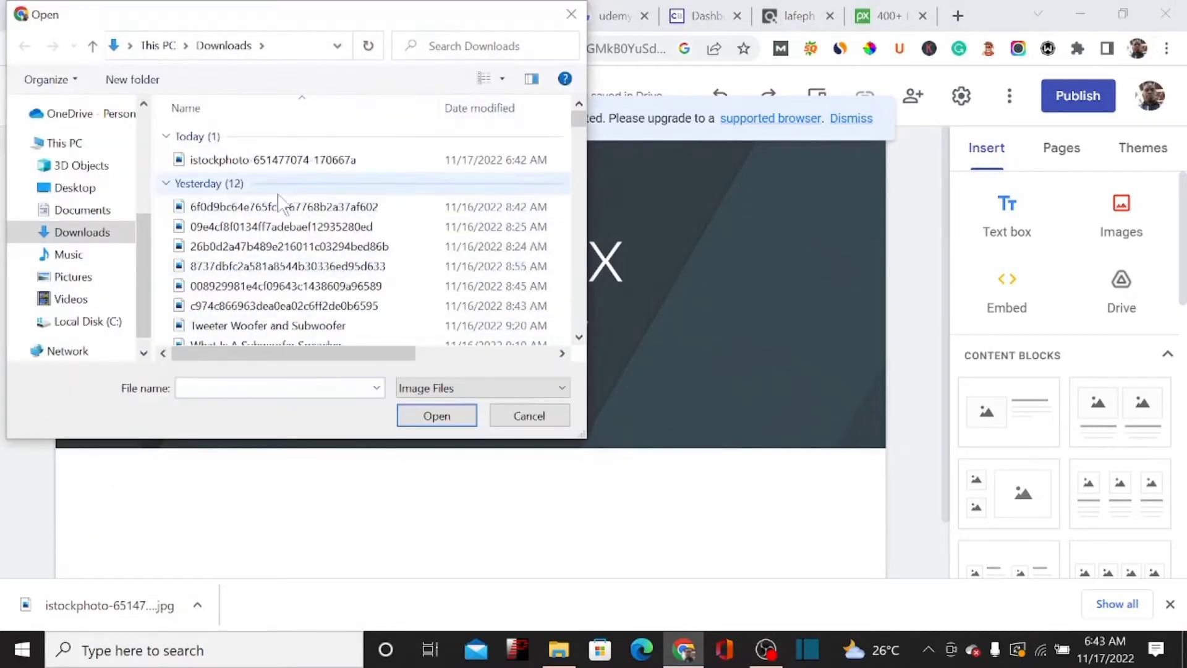
click(266, 162)
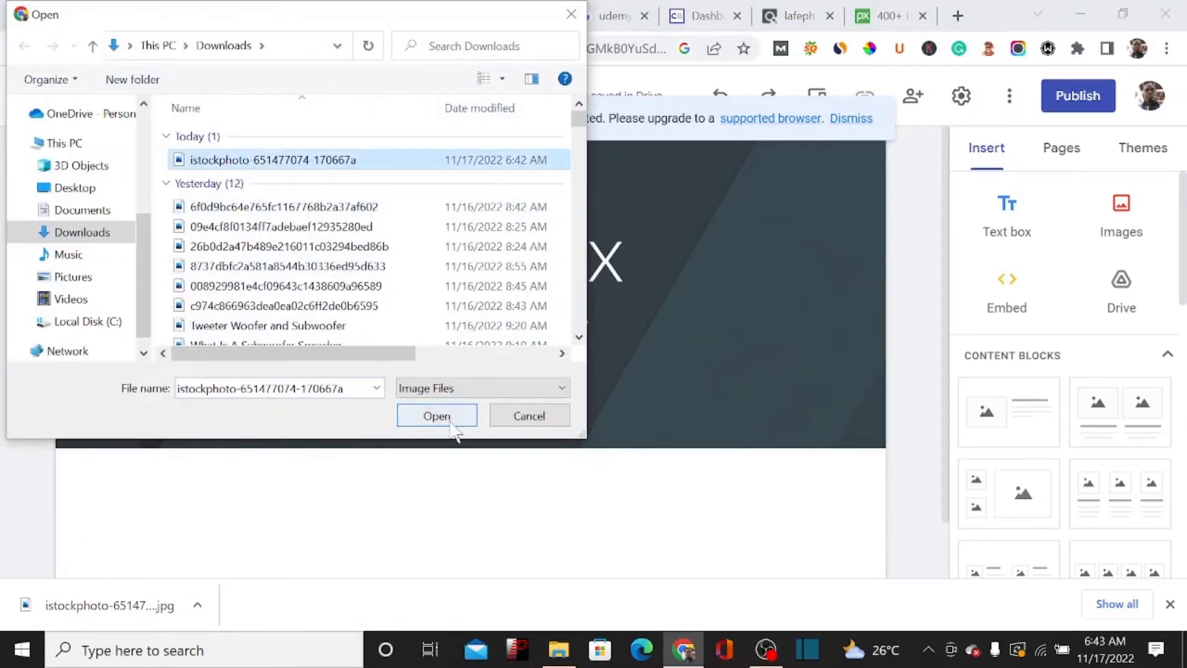
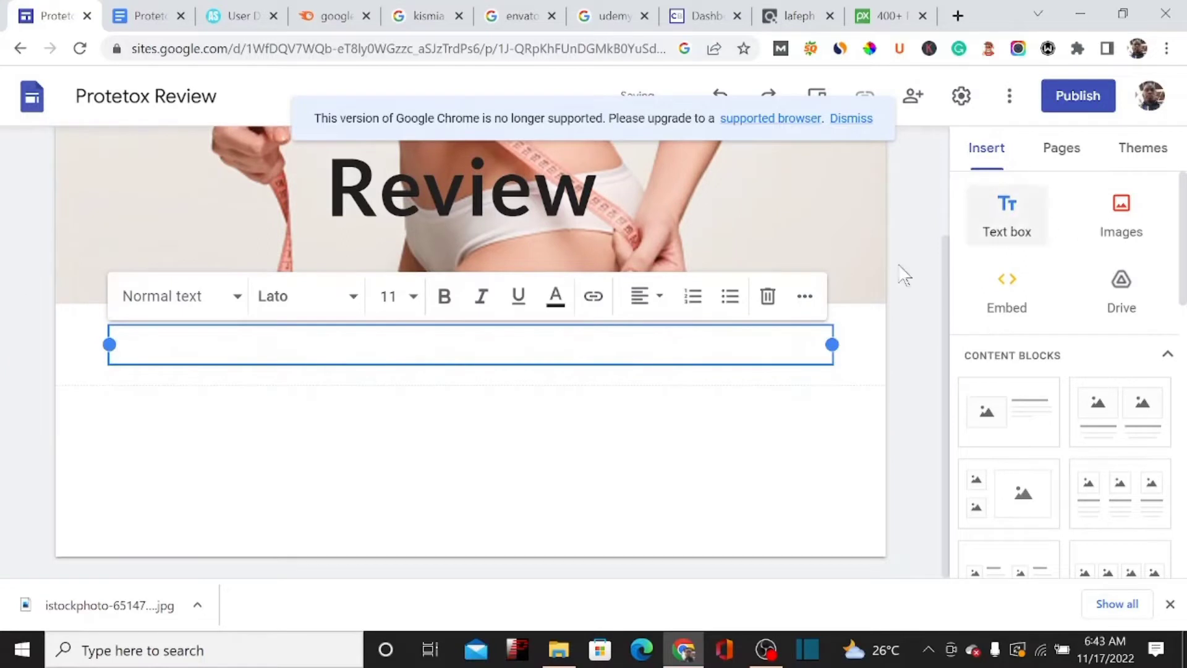
Copy the whole article from the Protetox document and paste it into the empty text box below the site header
click(144, 7)
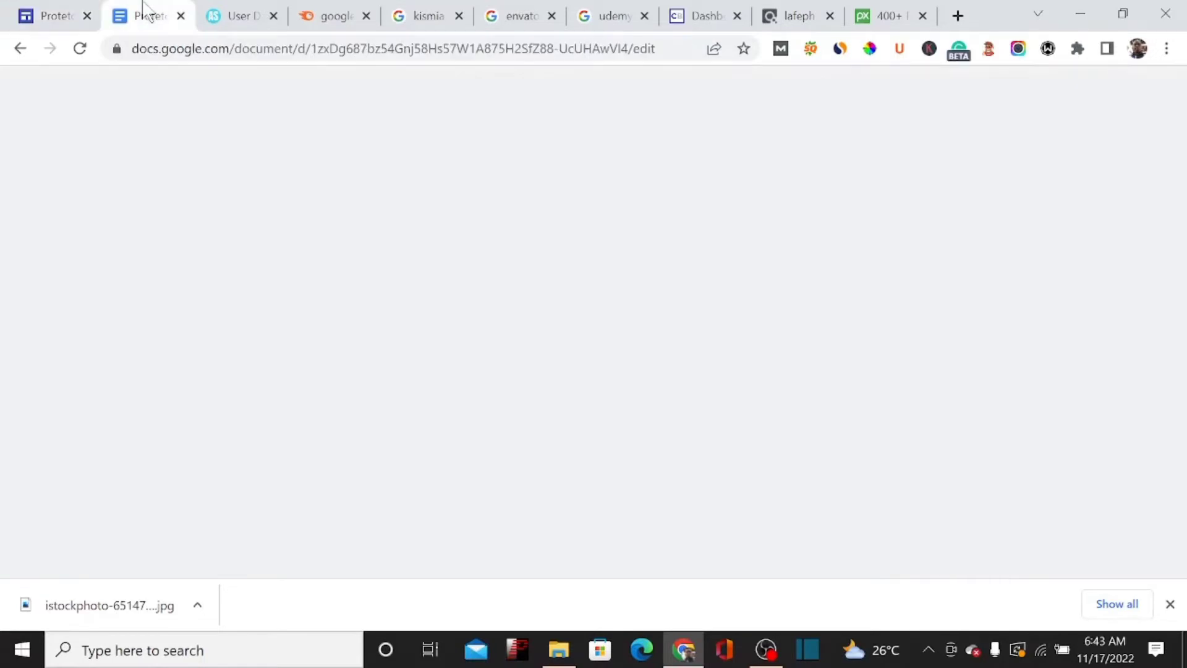
click(271, 239)
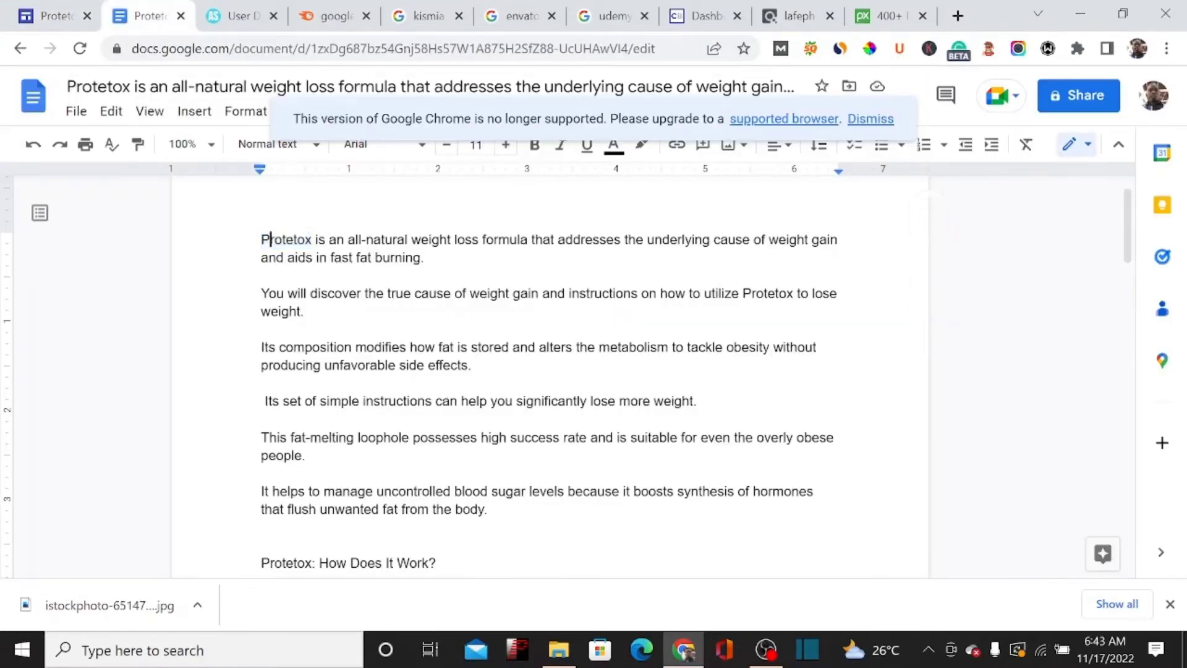
drag(270, 239, 476, 655)
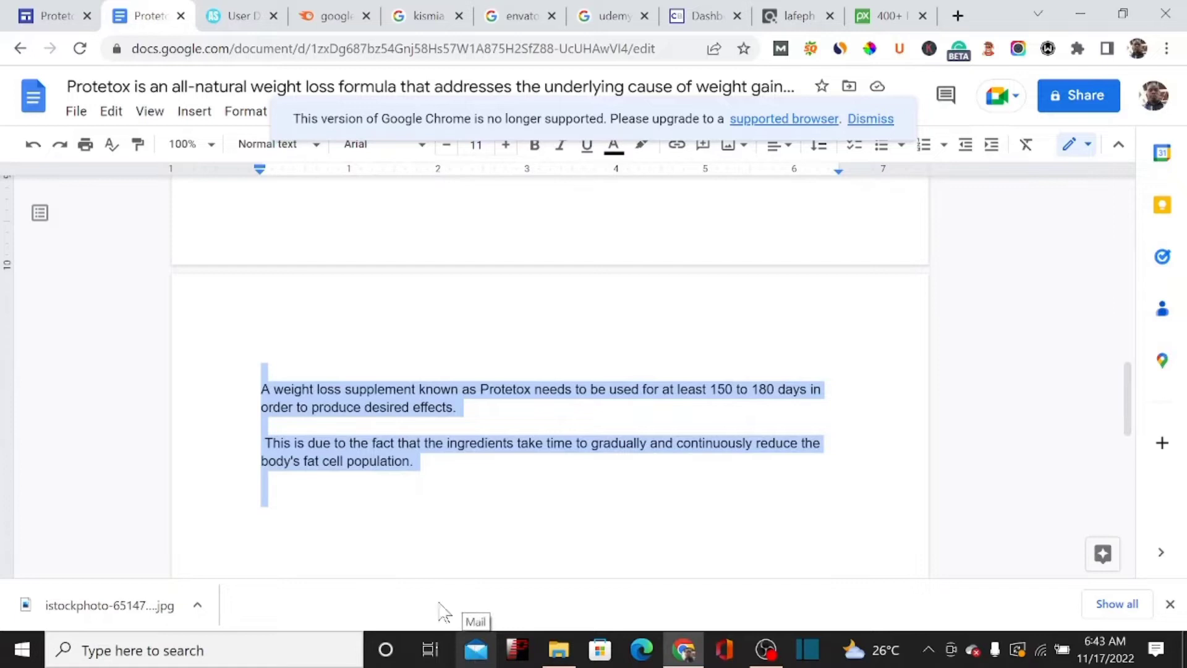
click(48, 15)
click(163, 357)
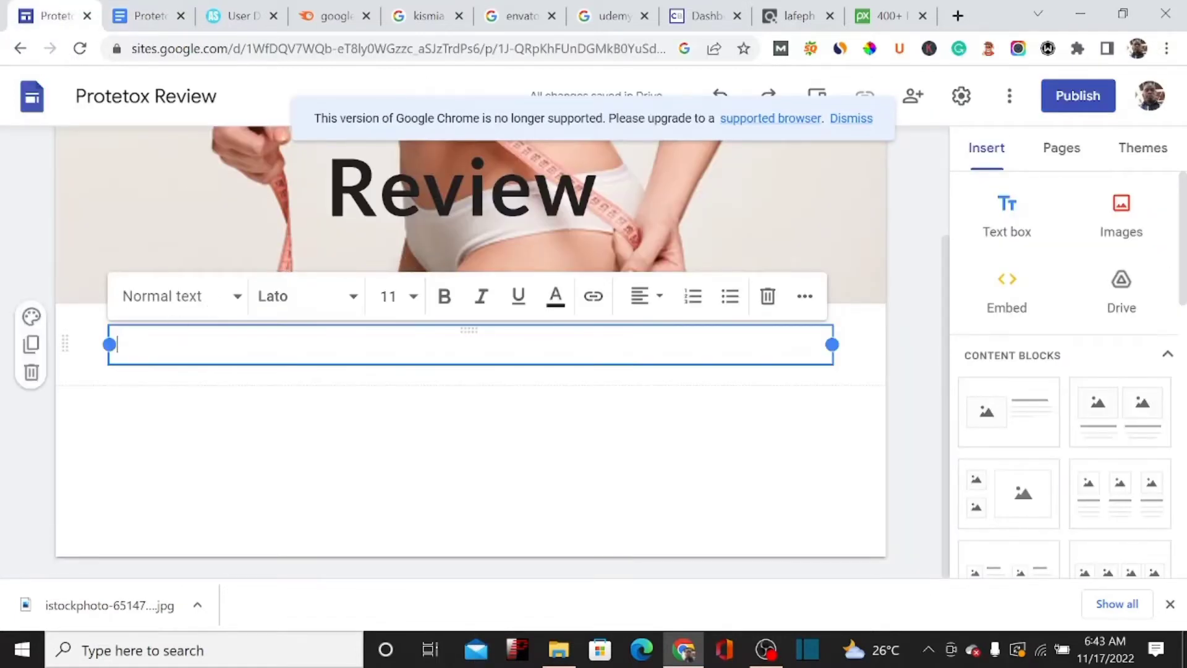
key(ctrl+v)
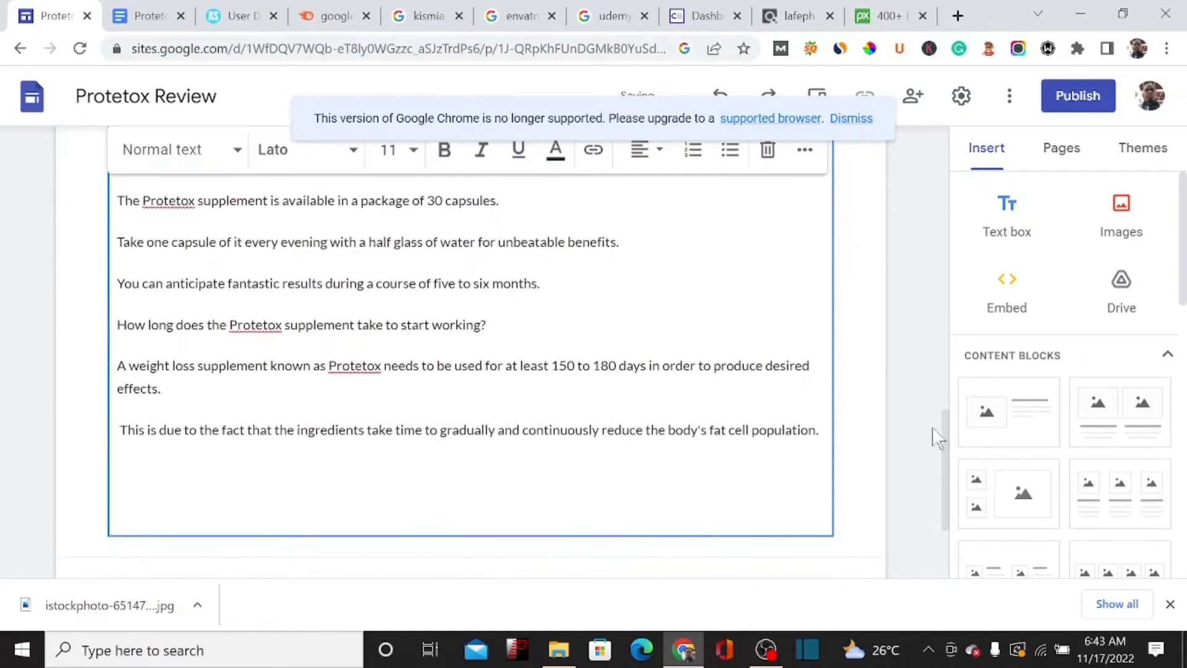
Make the line "Protetox: How Does It Work?" in the pasted article bold and apply the Heading style to it
drag(950, 444, 945, 213)
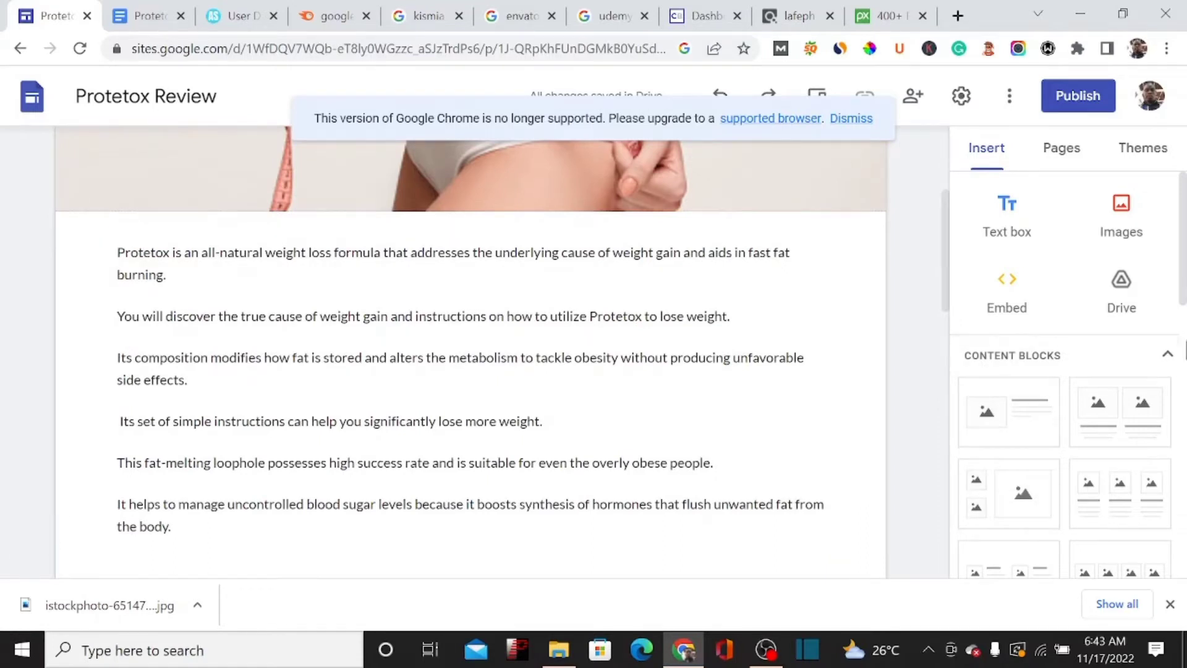
scroll(1182, 321, down, 3)
drag(1185, 318, 1182, 482)
drag(945, 269, 946, 324)
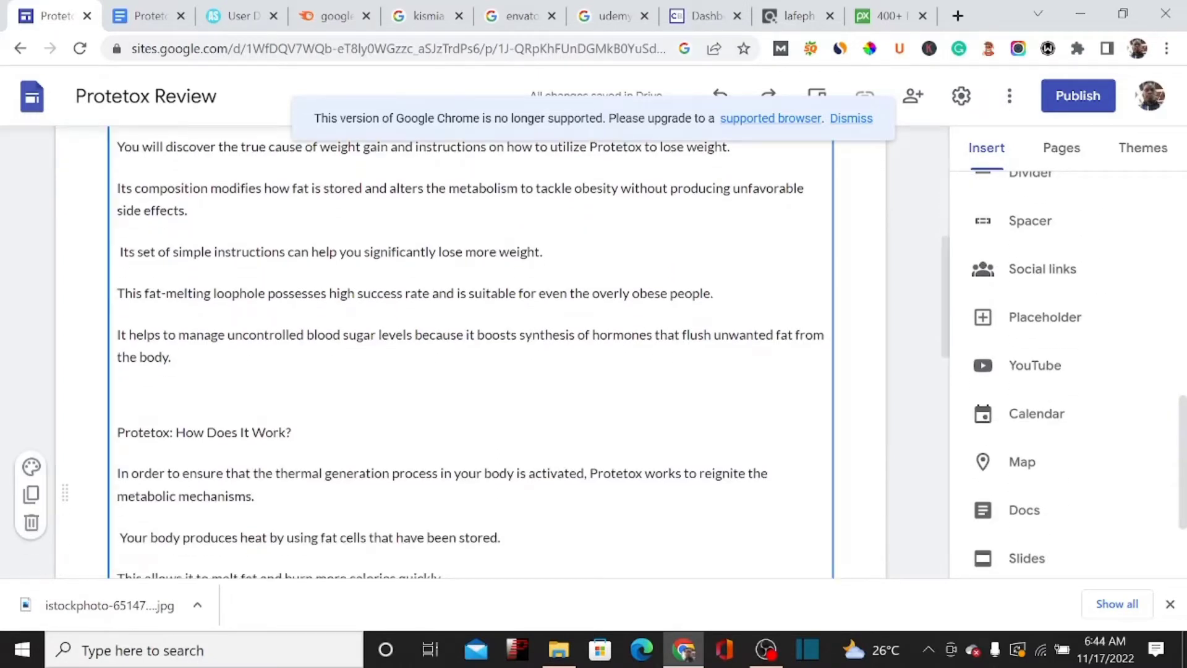
drag(118, 408, 294, 432)
click(110, 445)
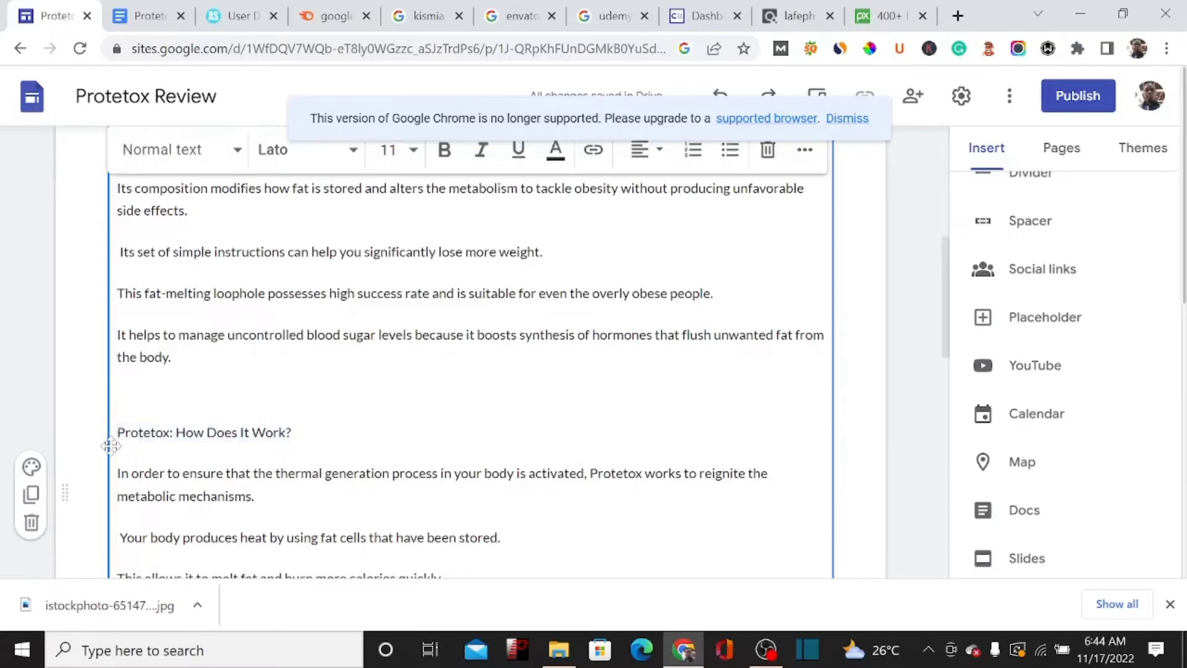
drag(294, 432, 113, 431)
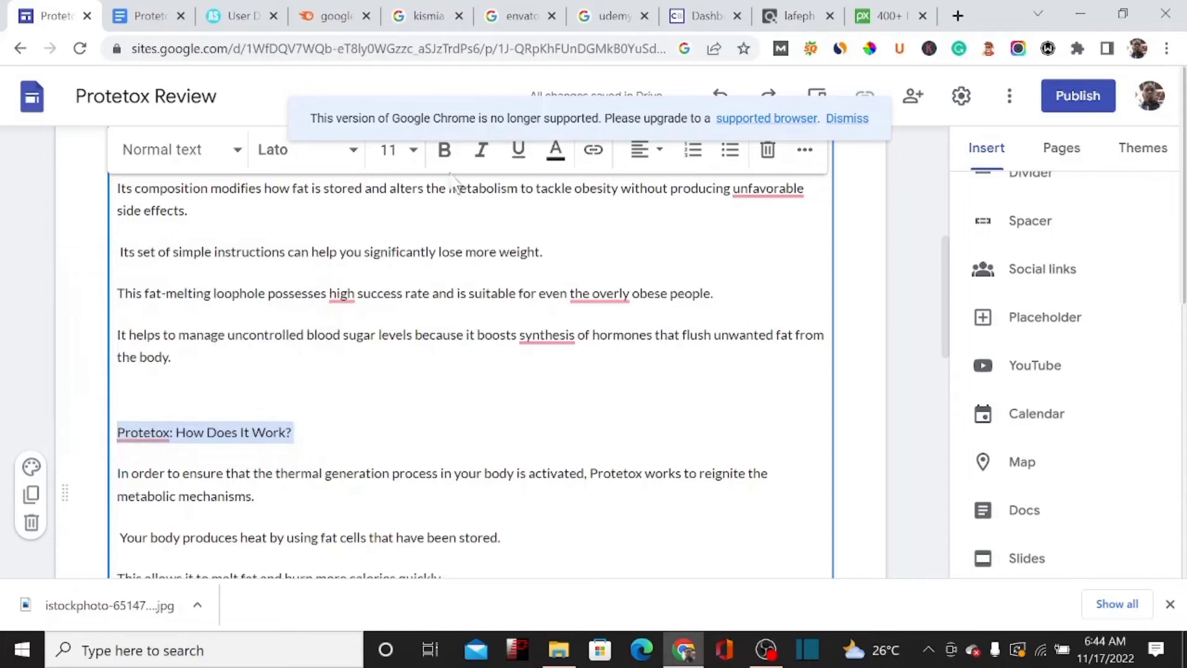
click(443, 152)
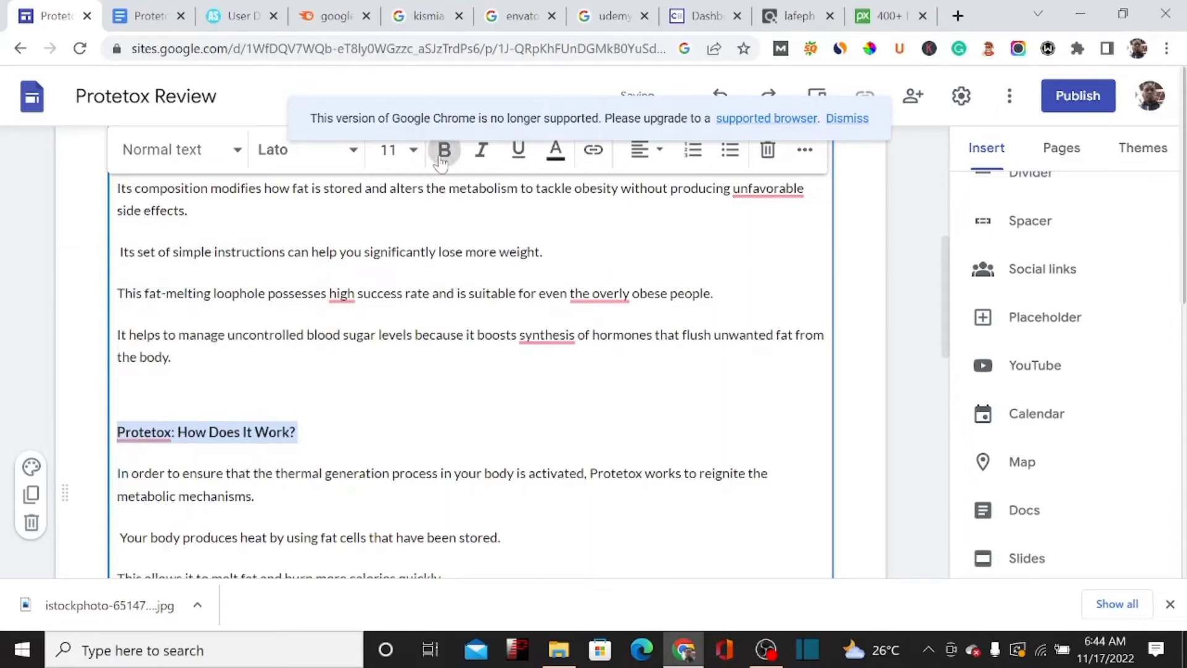
click(216, 153)
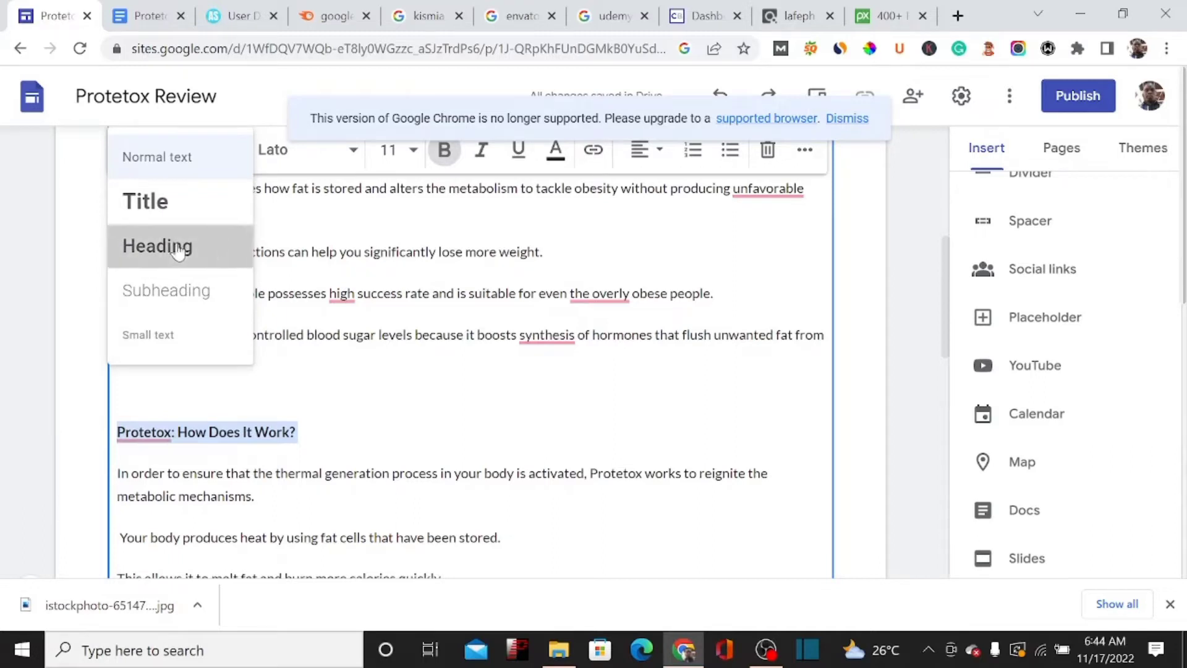
click(178, 249)
drag(952, 325, 954, 430)
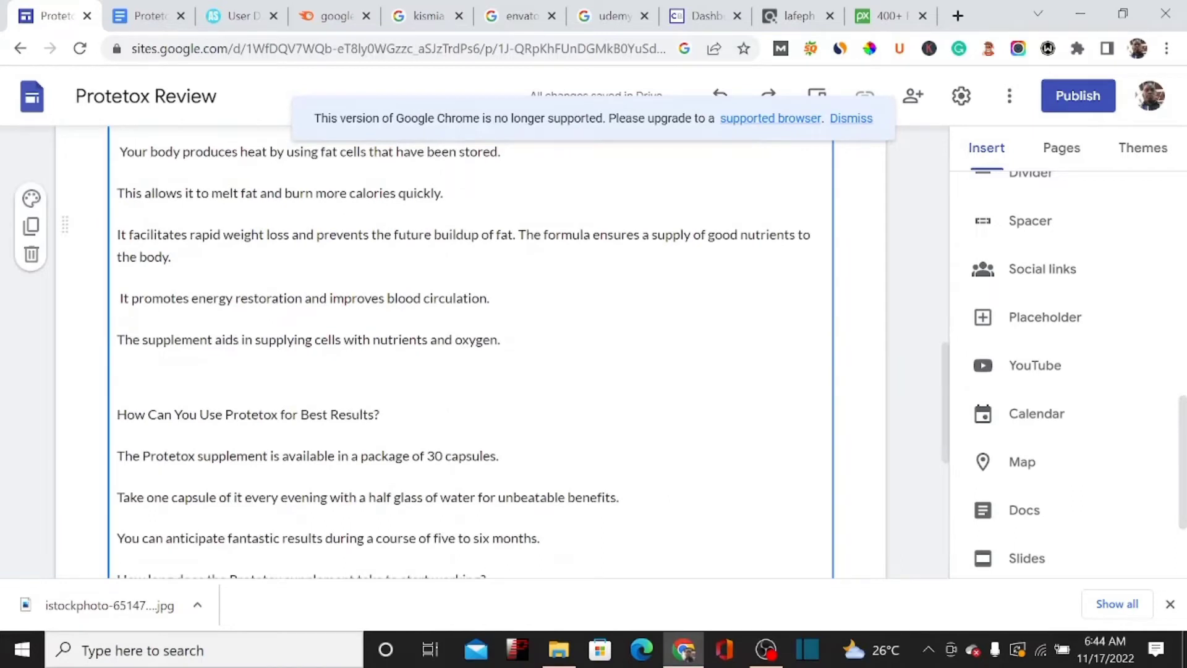
Apply the Heading style to the line "How Can You Use Protetox for Best Results?" in the article
drag(381, 414, 126, 414)
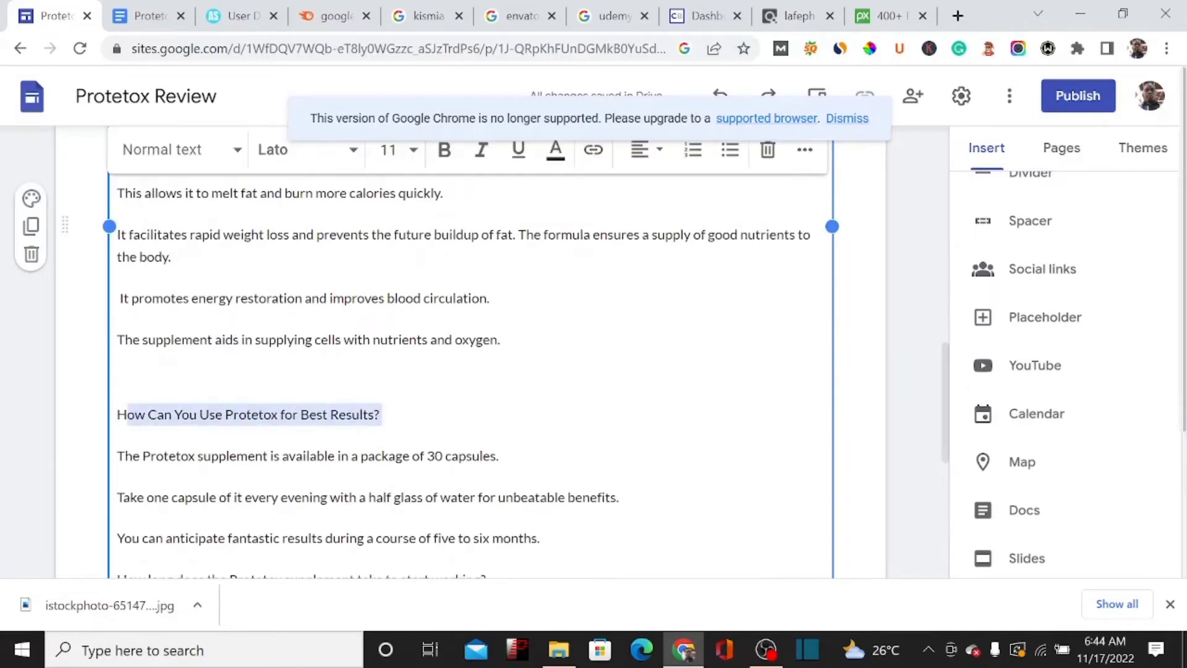
click(166, 151)
click(176, 258)
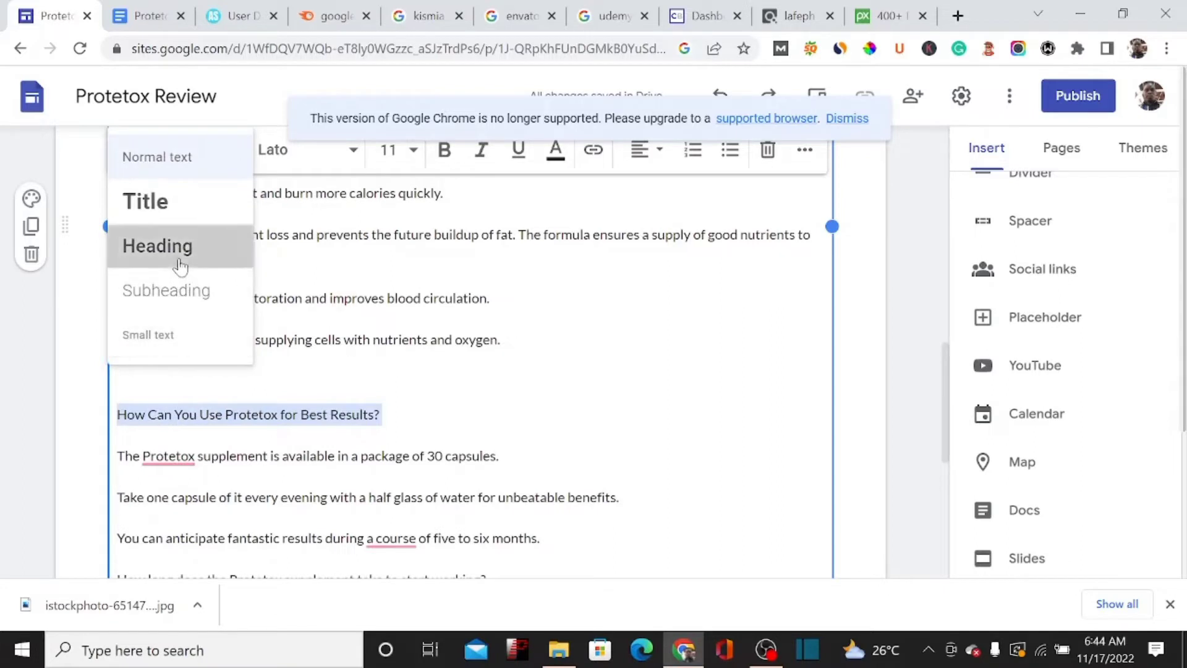
mouse_move(942, 377)
mouse_down()
mouse_move(934, 445)
mouse_move(929, 379)
mouse_up()
scroll(929, 379, up, 15)
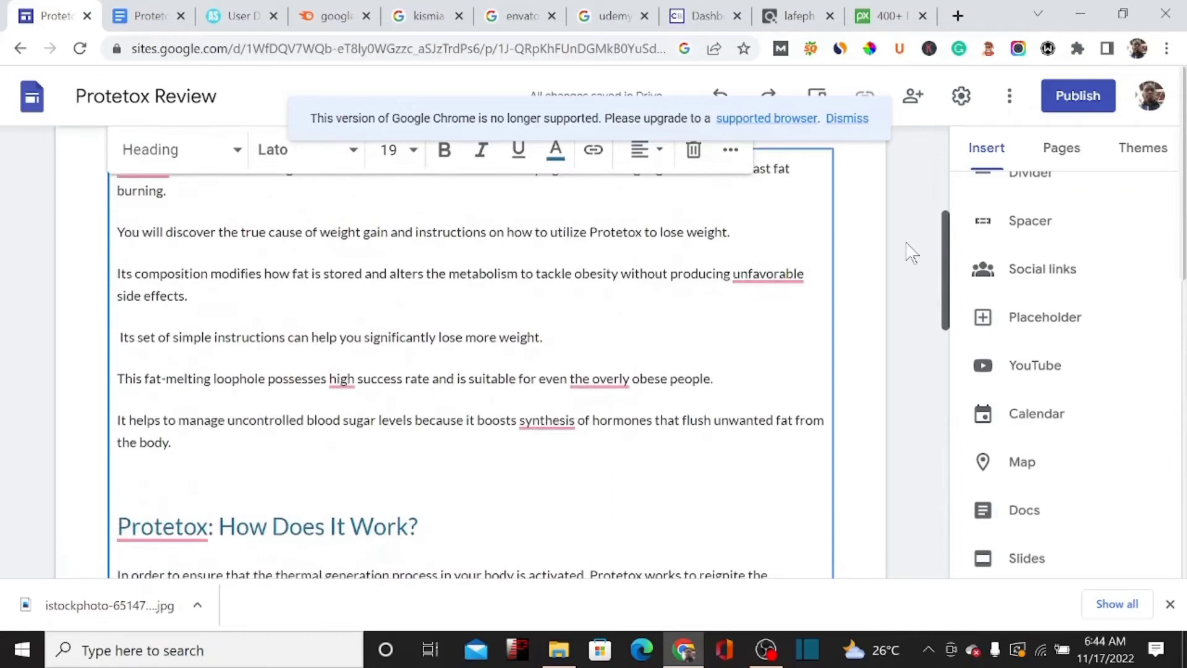
scroll(903, 258, down, 3)
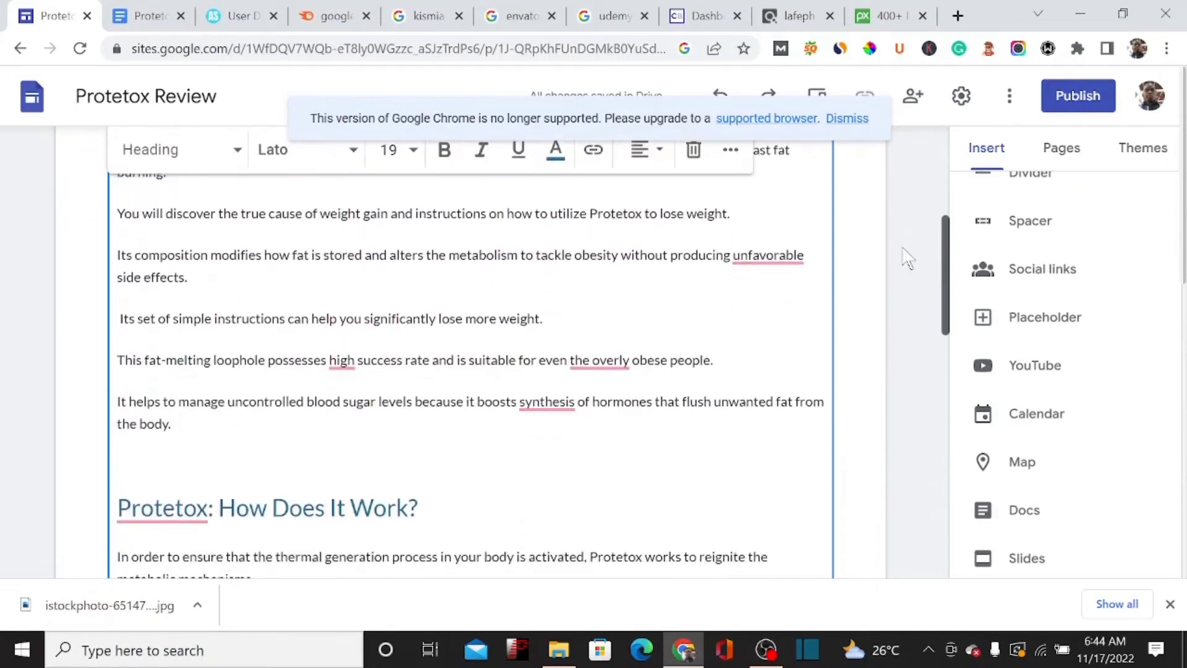
scroll(902, 248, up, 6)
scroll(898, 183, down, 10)
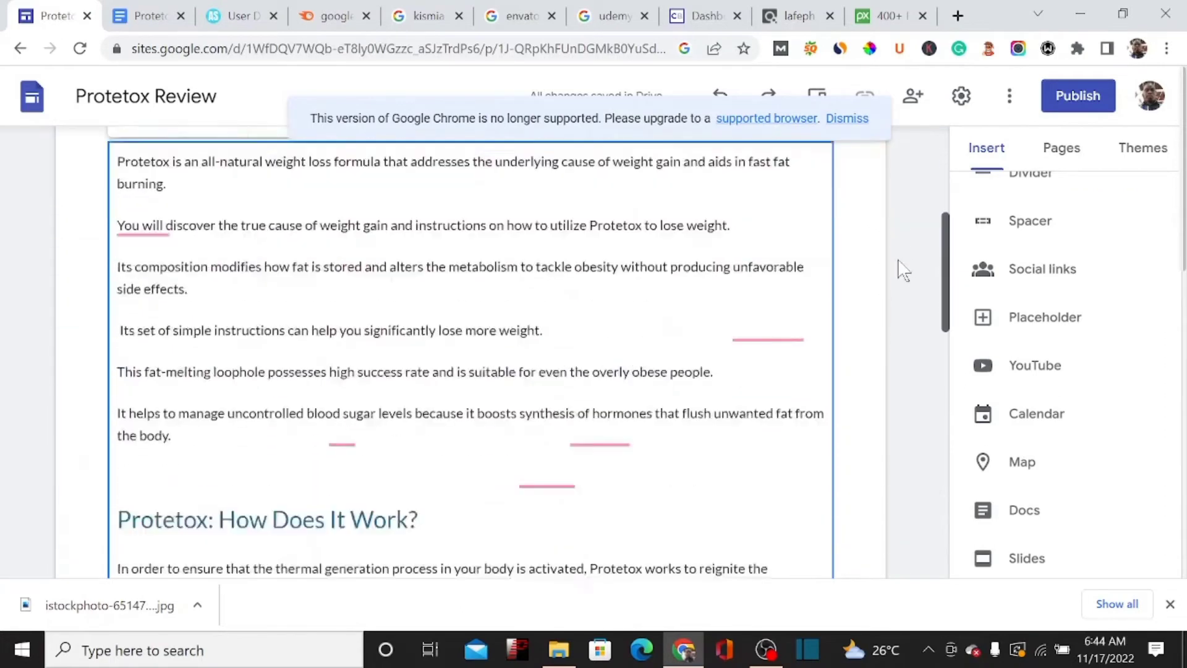
scroll(906, 396, down, 2)
click(903, 414)
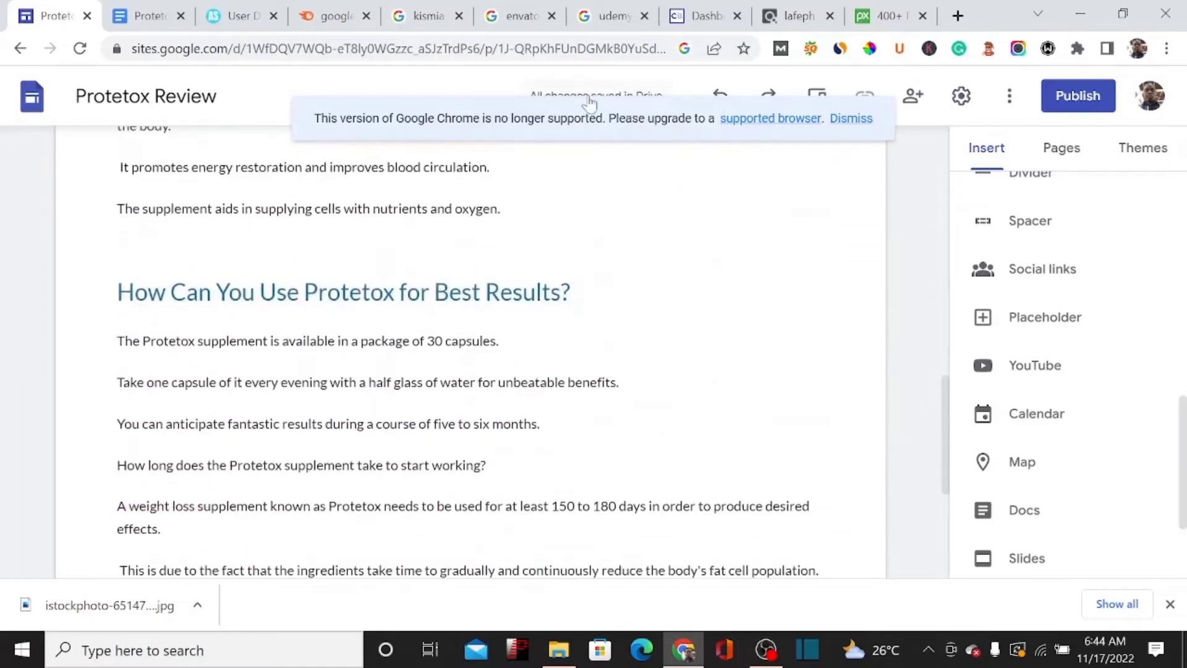
Switch to the ClickBank account, list all Affiliate Marketplace offers and review the conversion and rebill earnings of the PROTETOX offer
click(690, 19)
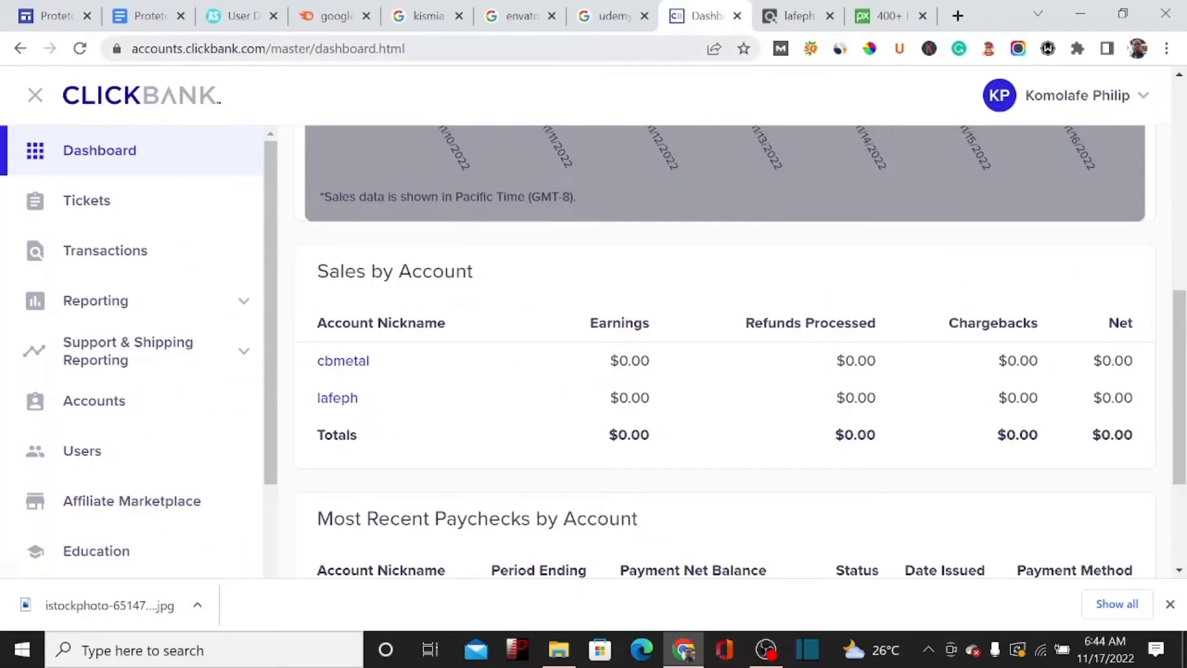
click(791, 16)
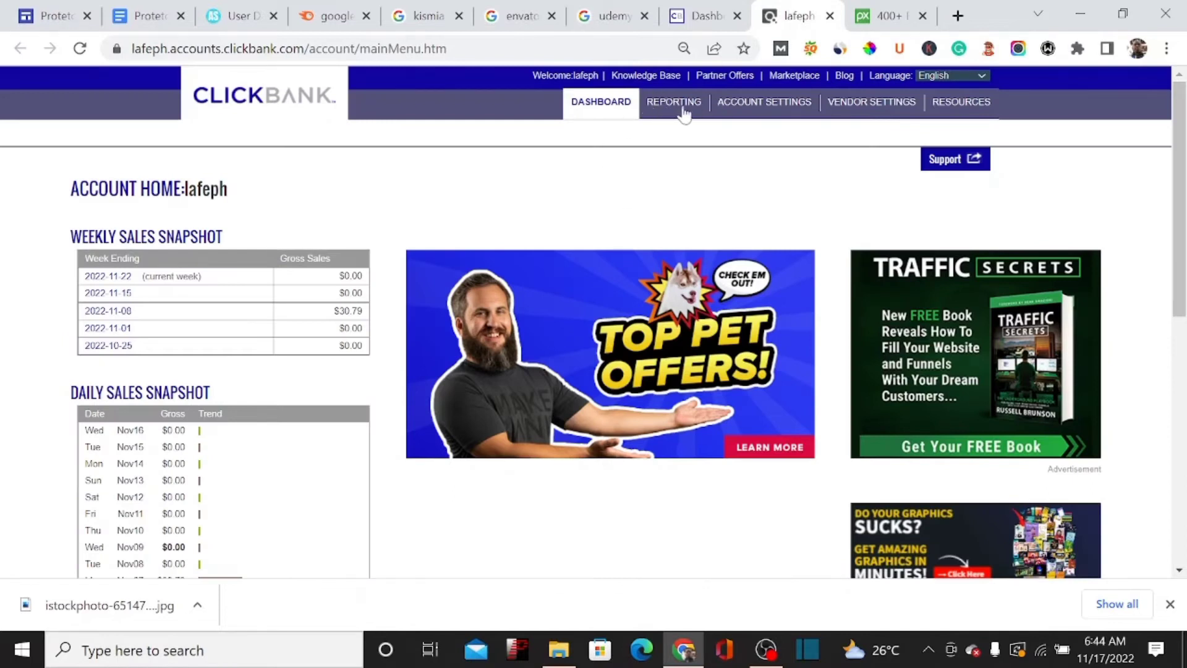
click(792, 83)
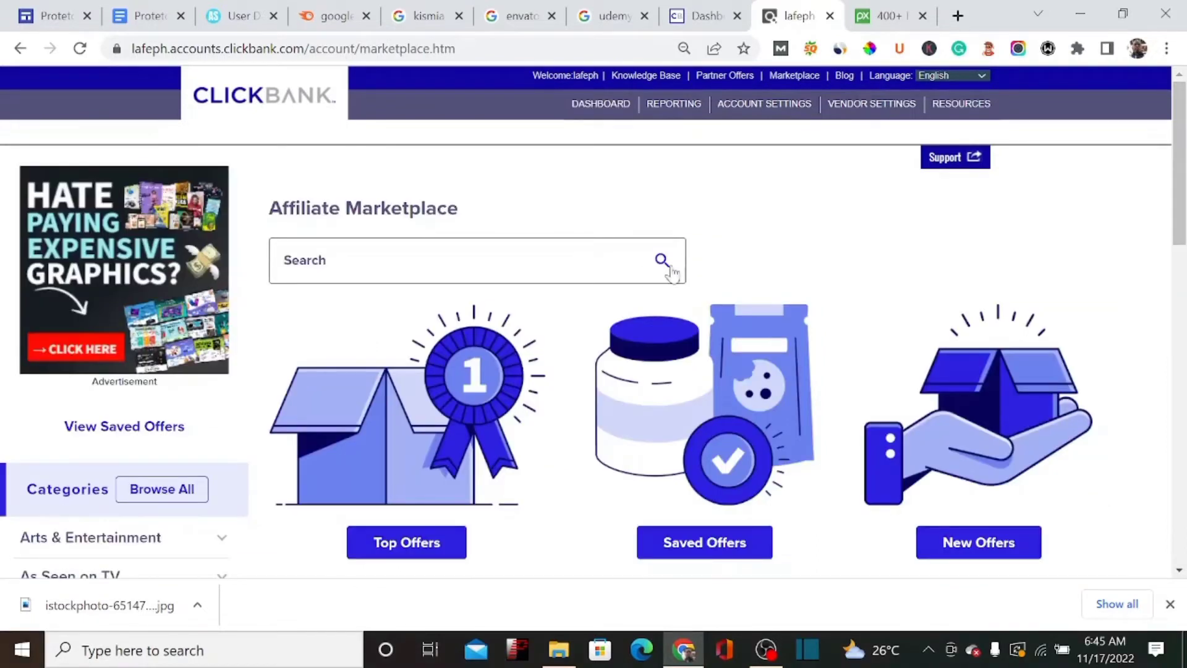
click(660, 262)
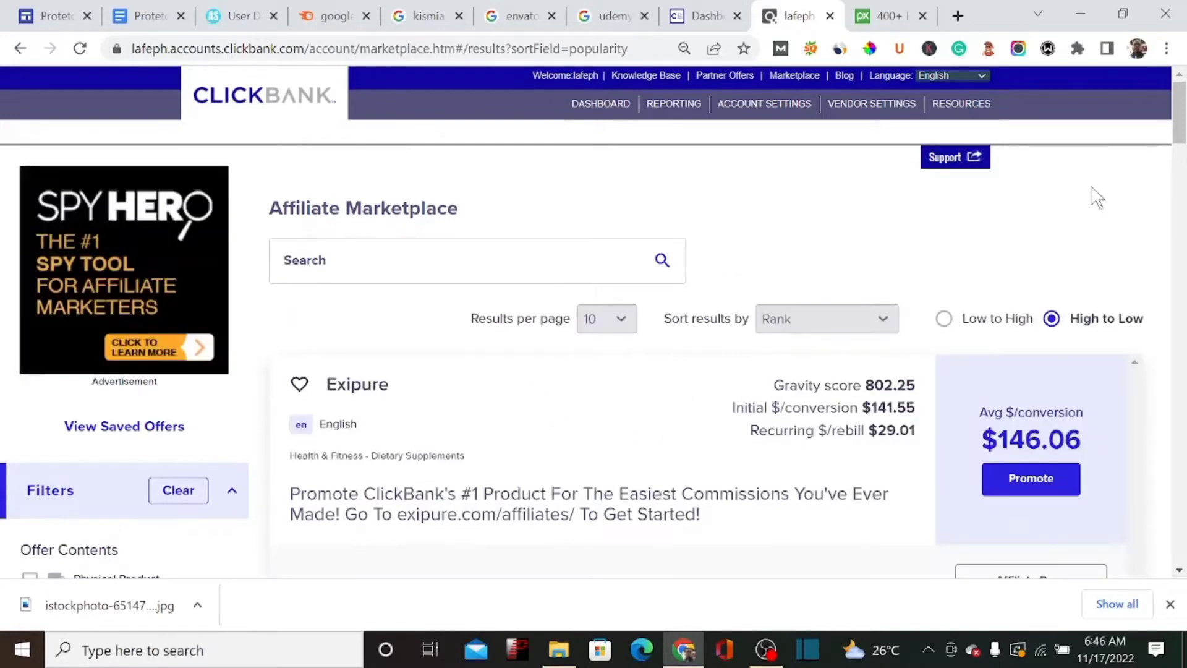
drag(1183, 116, 1183, 408)
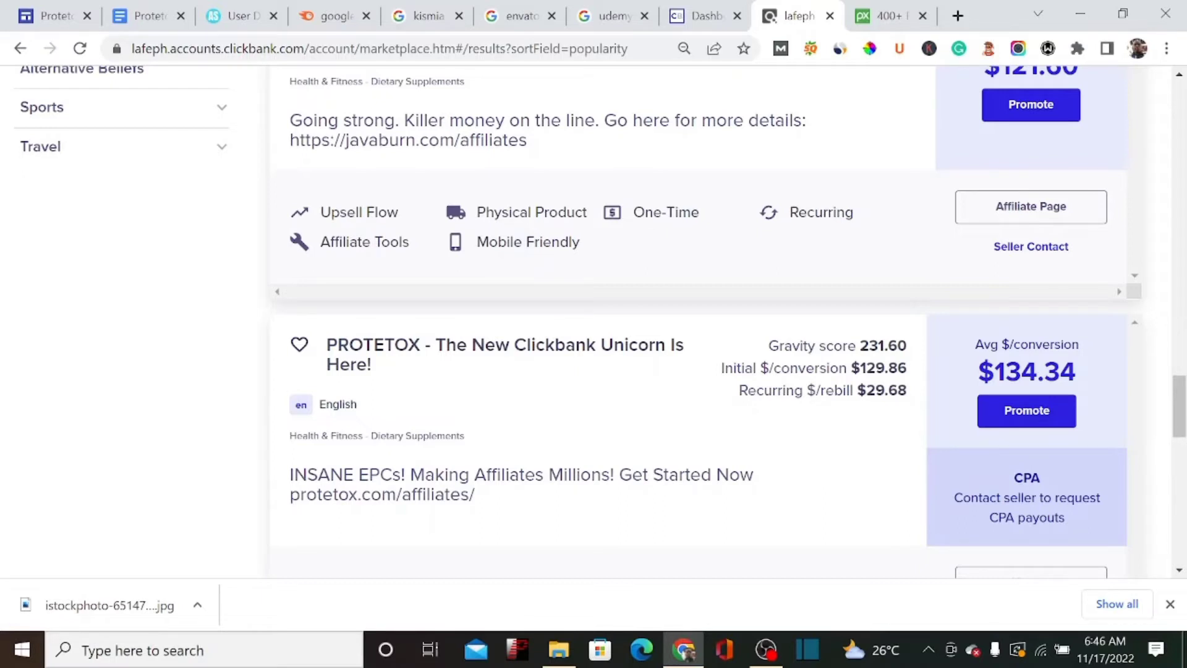
drag(914, 394, 866, 391)
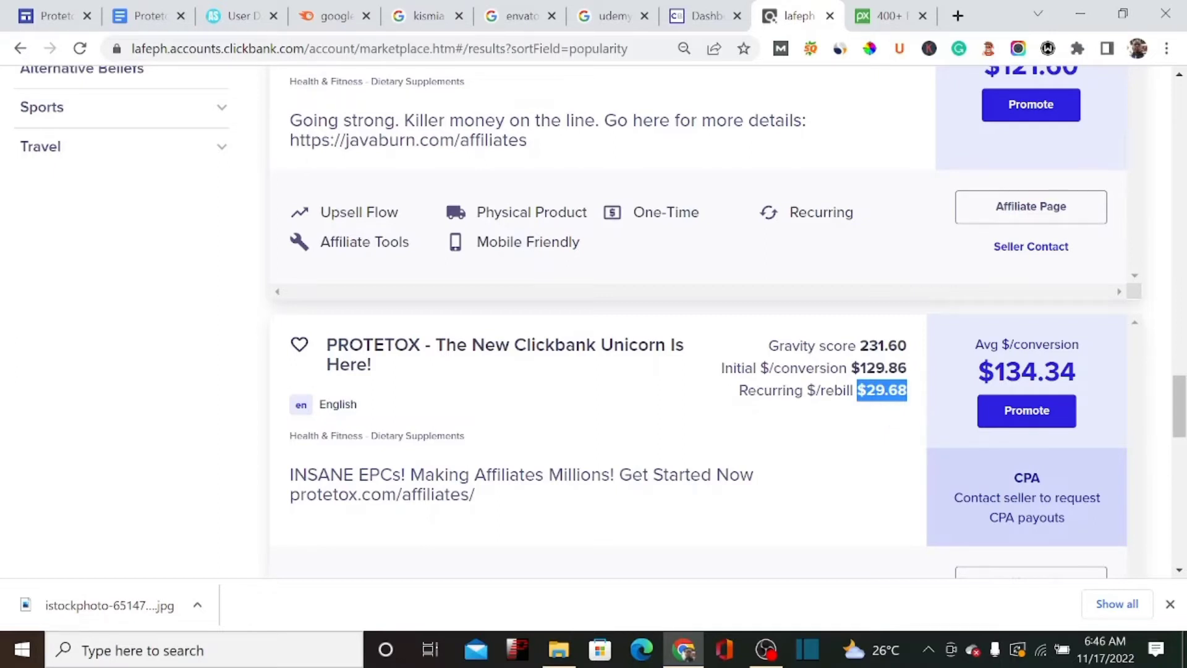
drag(851, 369, 923, 373)
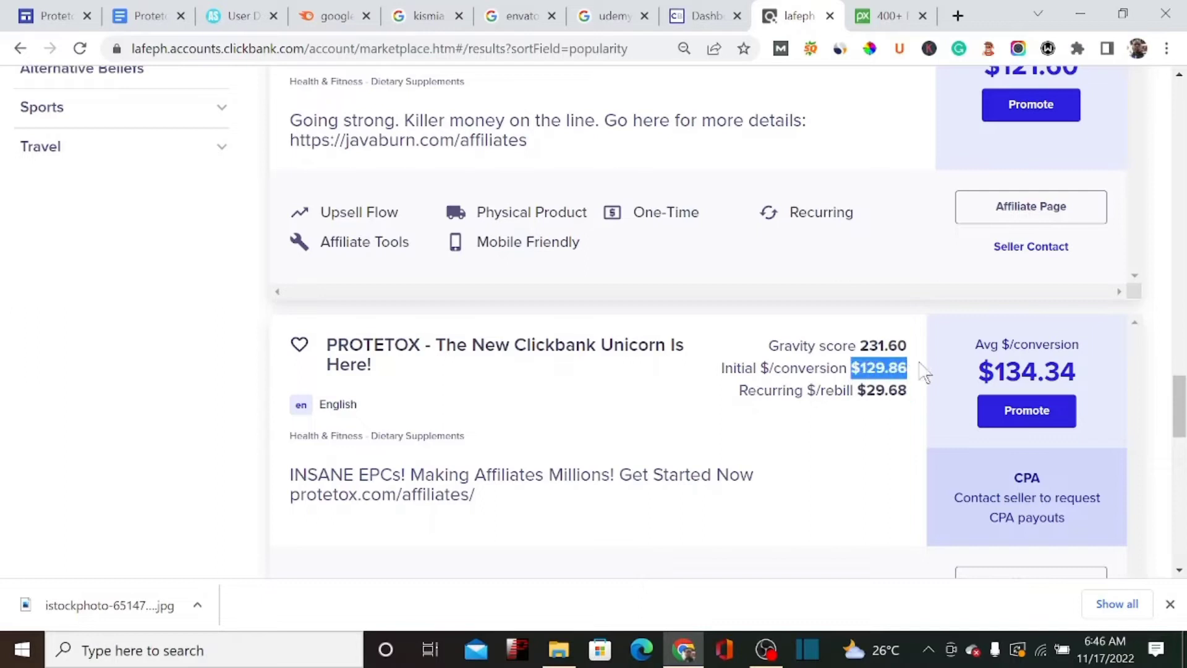
Create a HopLink for the PROTETOX offer without a tracking ID and copy the encrypted link
click(1020, 416)
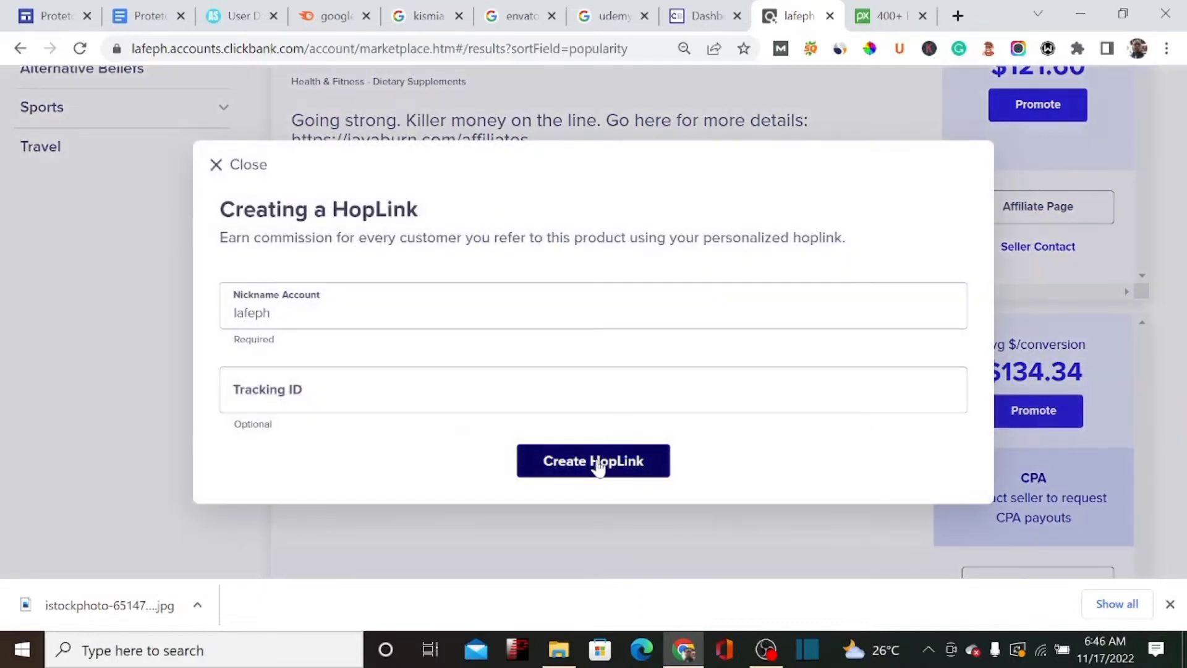
click(593, 463)
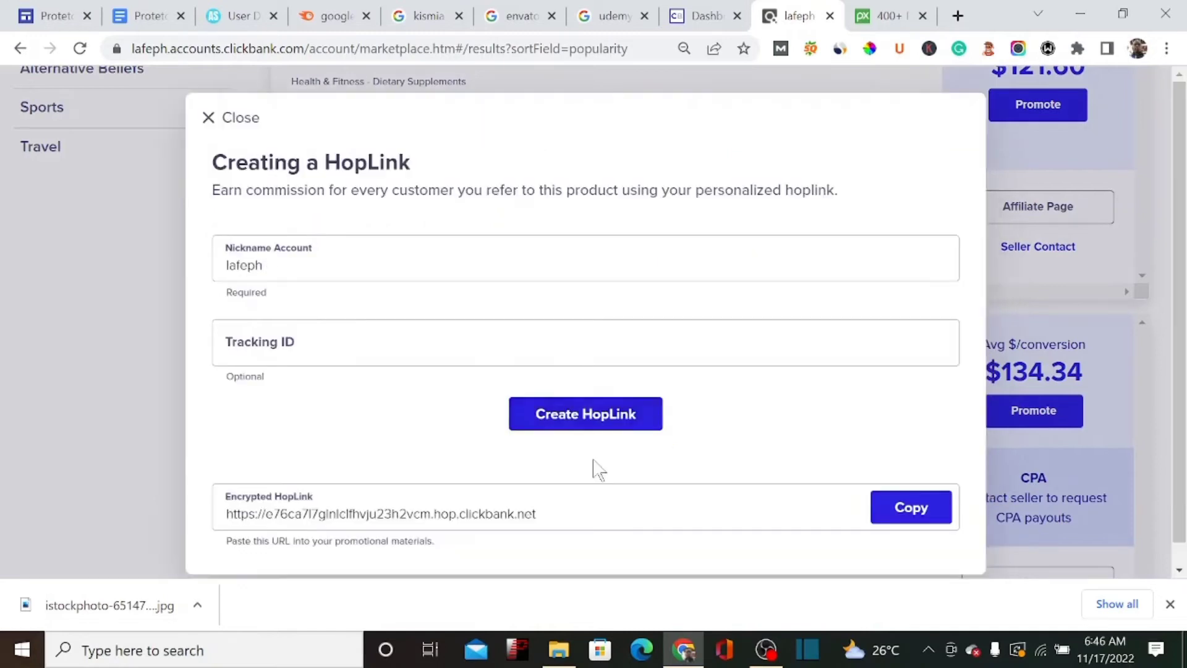
click(914, 508)
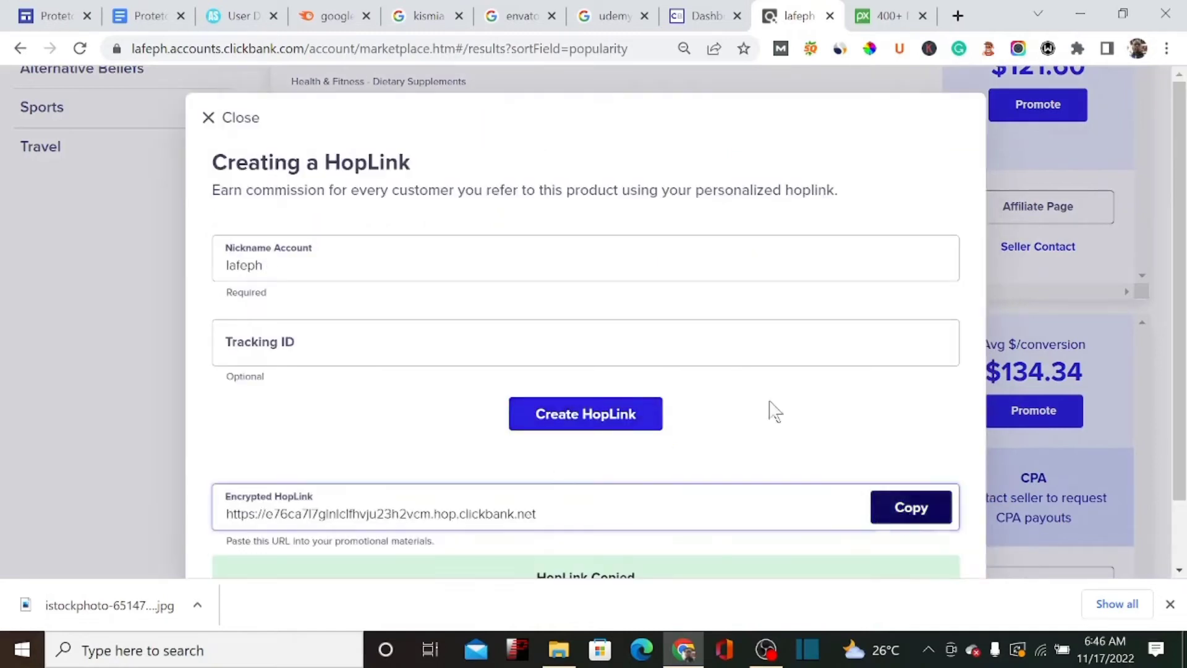
Return to the Protetox Review site and link "Protetox is an all-natural weight loss" in the first paragraph to the copied HopLink
click(58, 14)
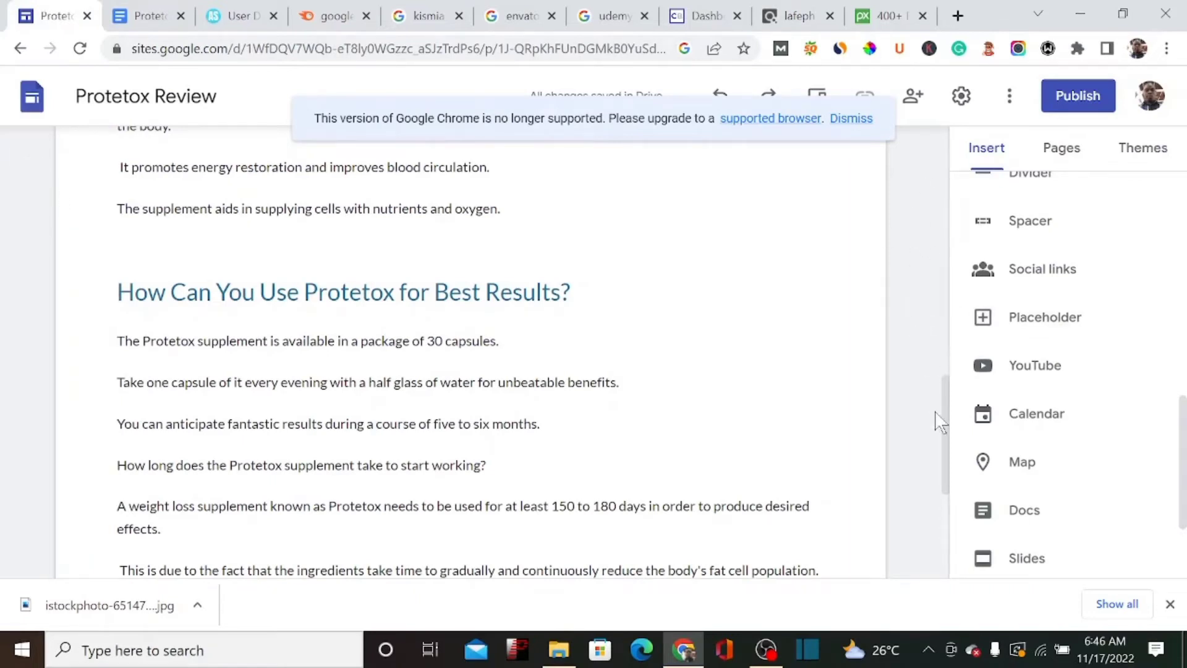
drag(944, 410, 954, 242)
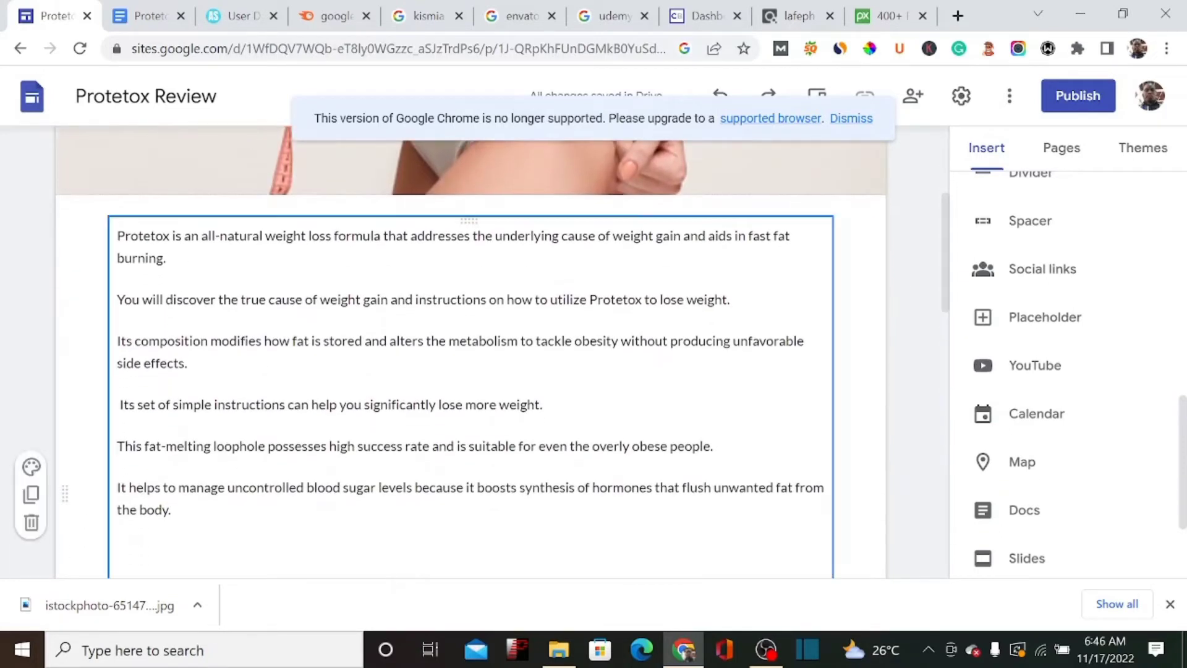
drag(331, 236, 115, 236)
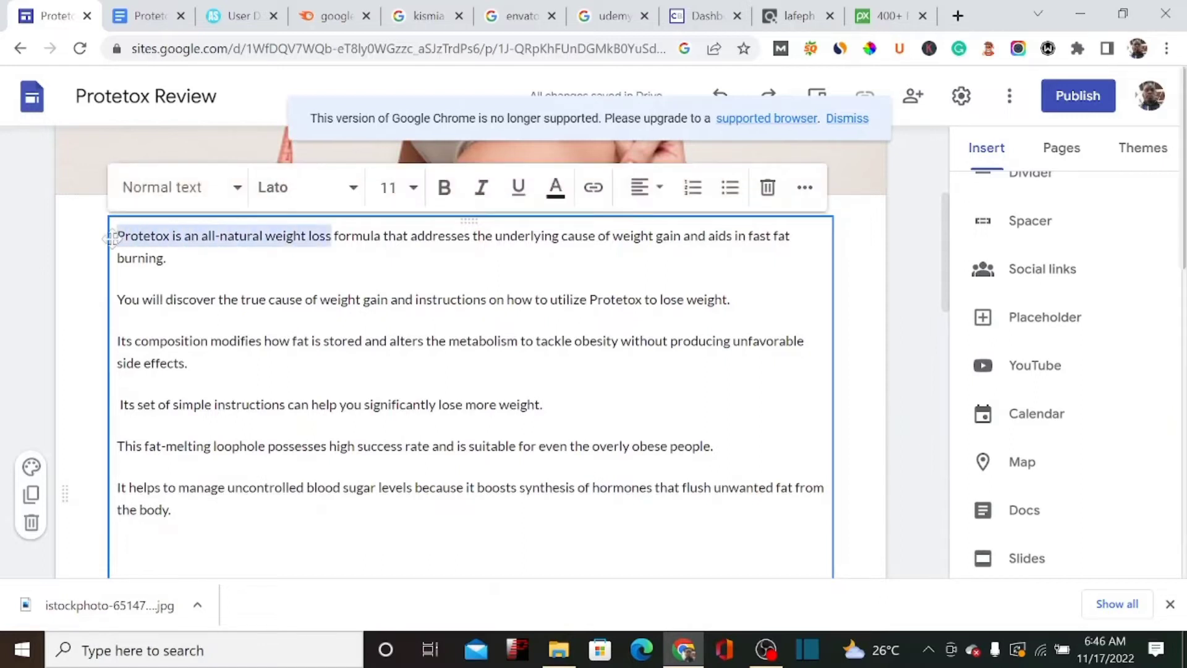
click(603, 192)
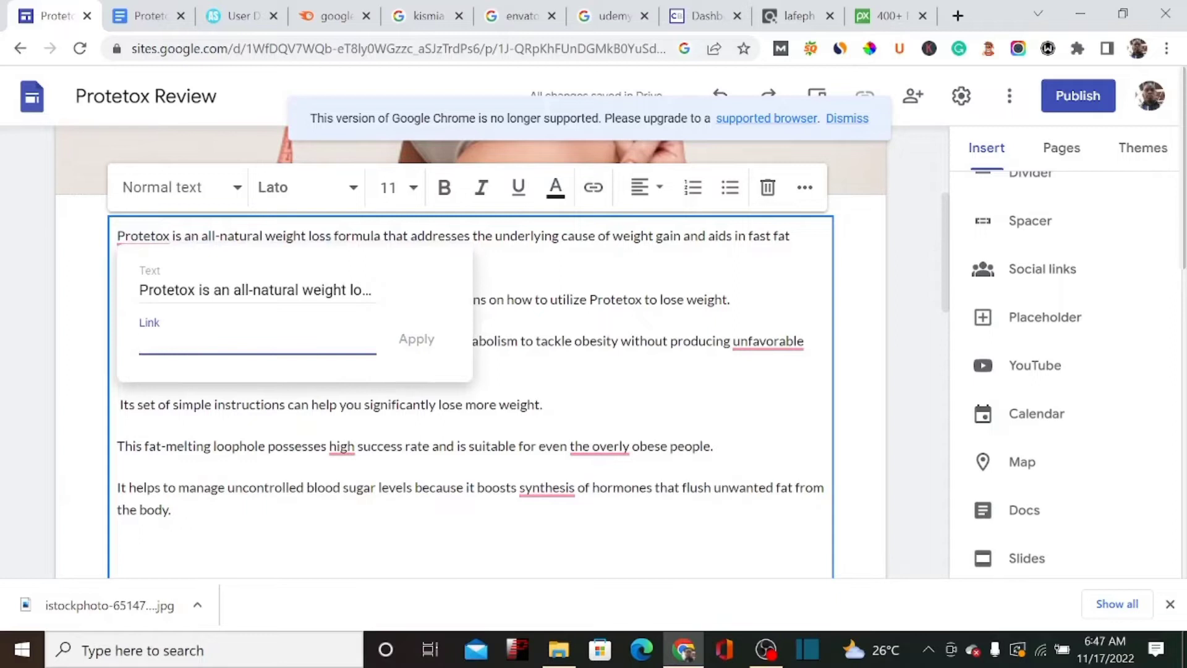
key(ctrl+v)
click(418, 342)
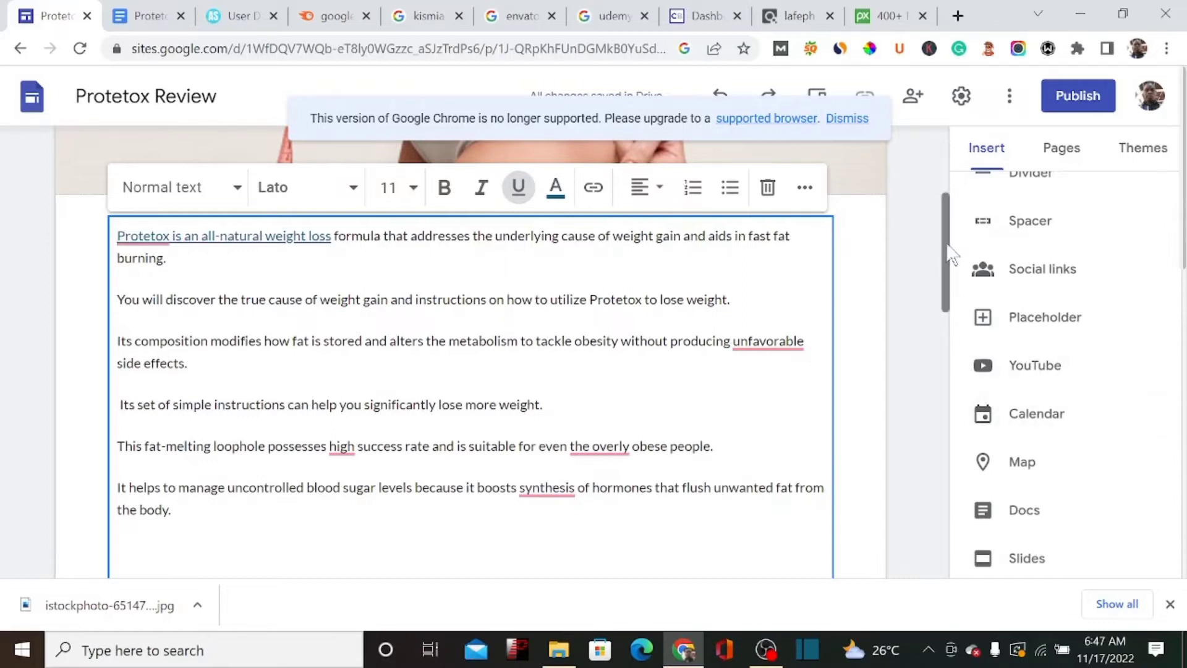
Insert a "Click To Buy Now" button with the copied HopLink below the article and stretch it across the full content width
drag(946, 248, 946, 175)
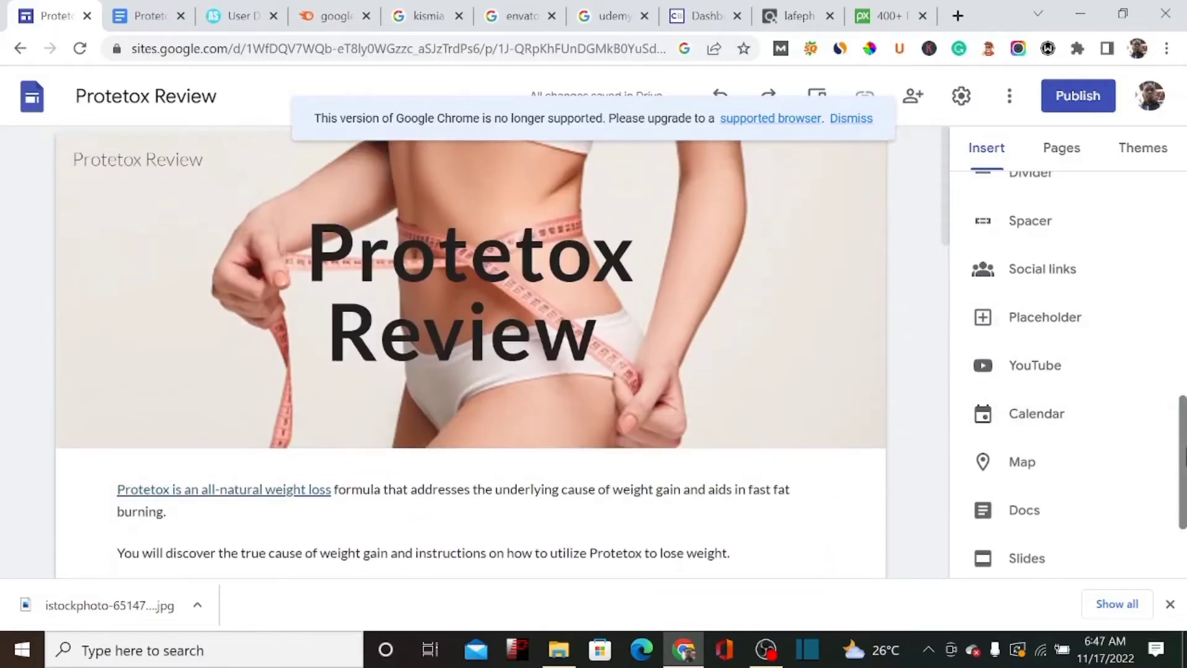
scroll(1068, 371, up, 6)
scroll(955, 285, down, 1)
drag(945, 192, 937, 525)
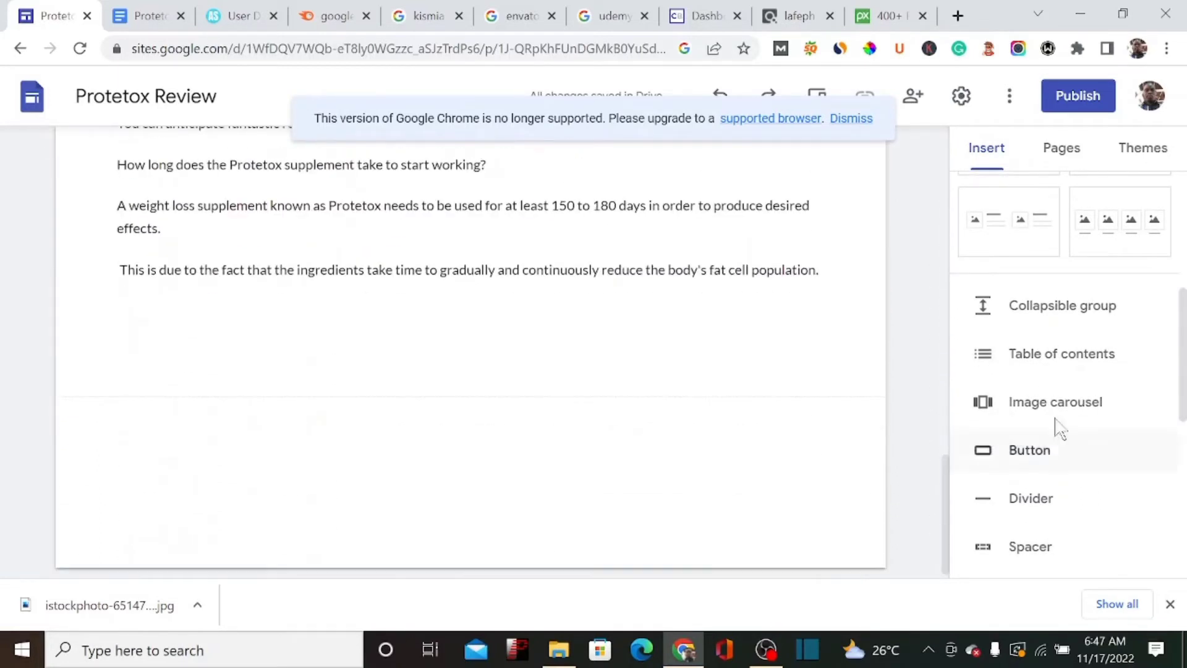
click(1002, 465)
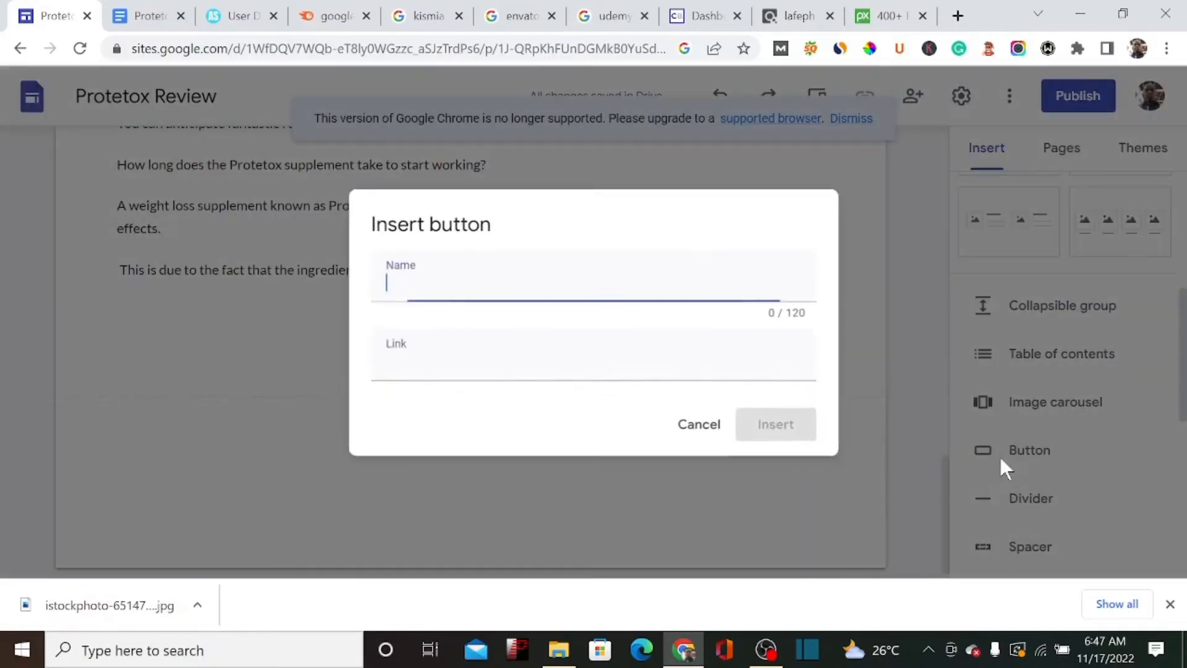
click(594, 361)
text(https://e76ca7l7glnlclfhvju23h2vcm.hop.clickbank.net)
click(594, 282)
text(c)
key(BackSpace)
text(Clic)
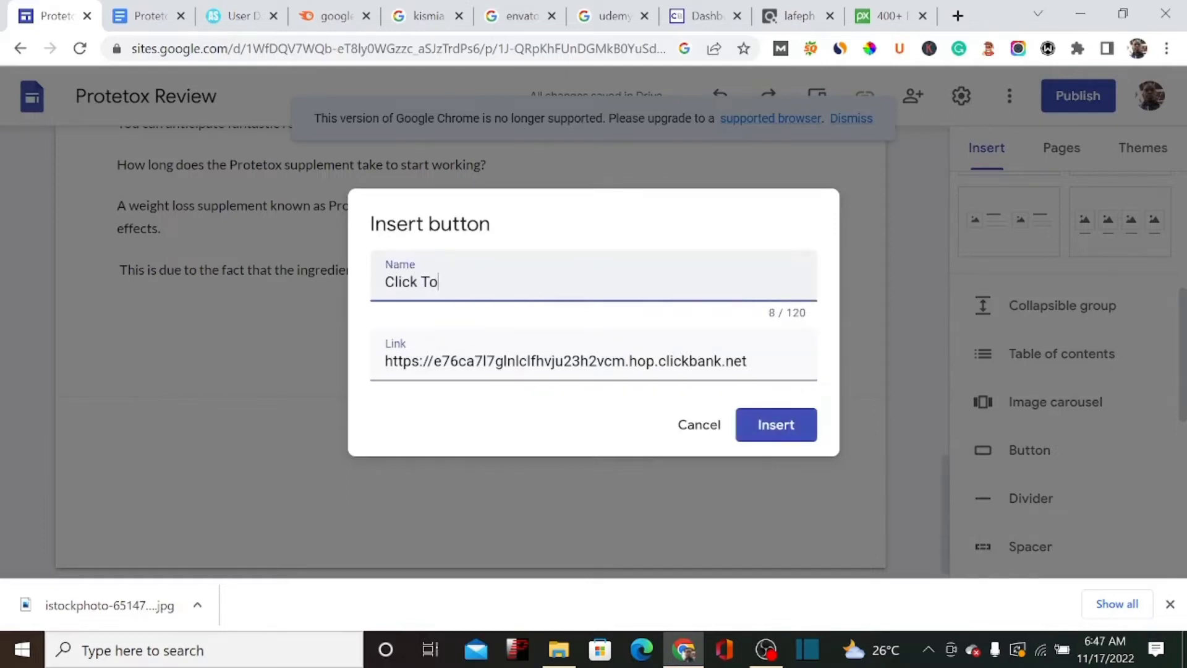
text(k To Buy Now)
click(790, 426)
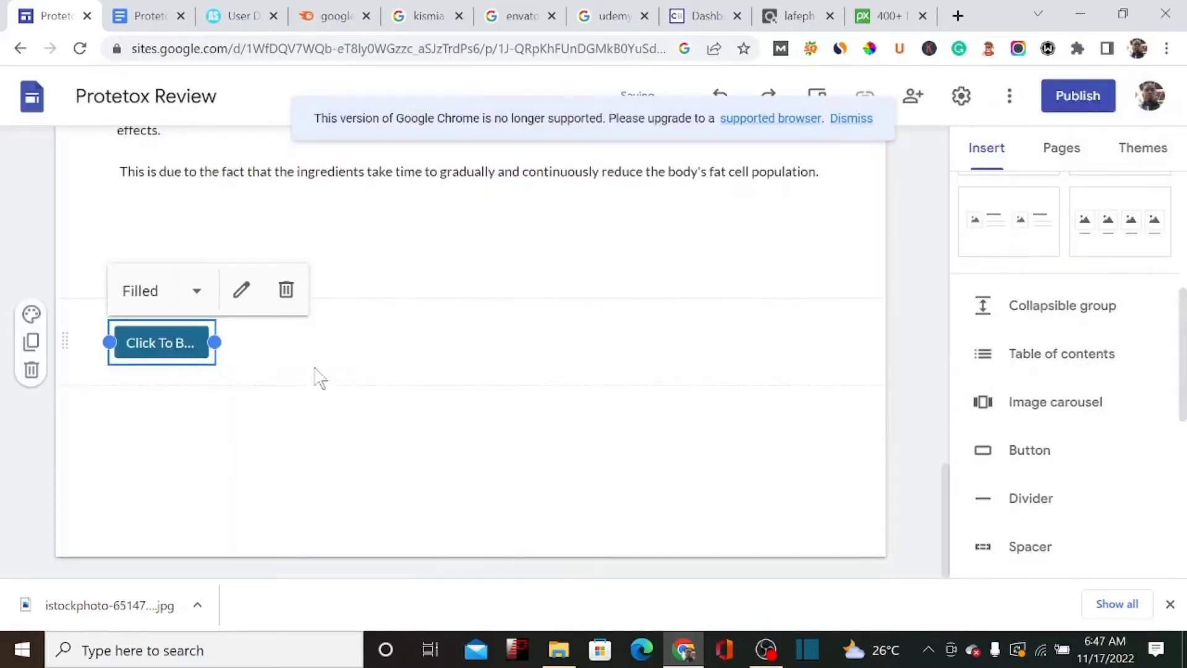
drag(219, 337, 853, 356)
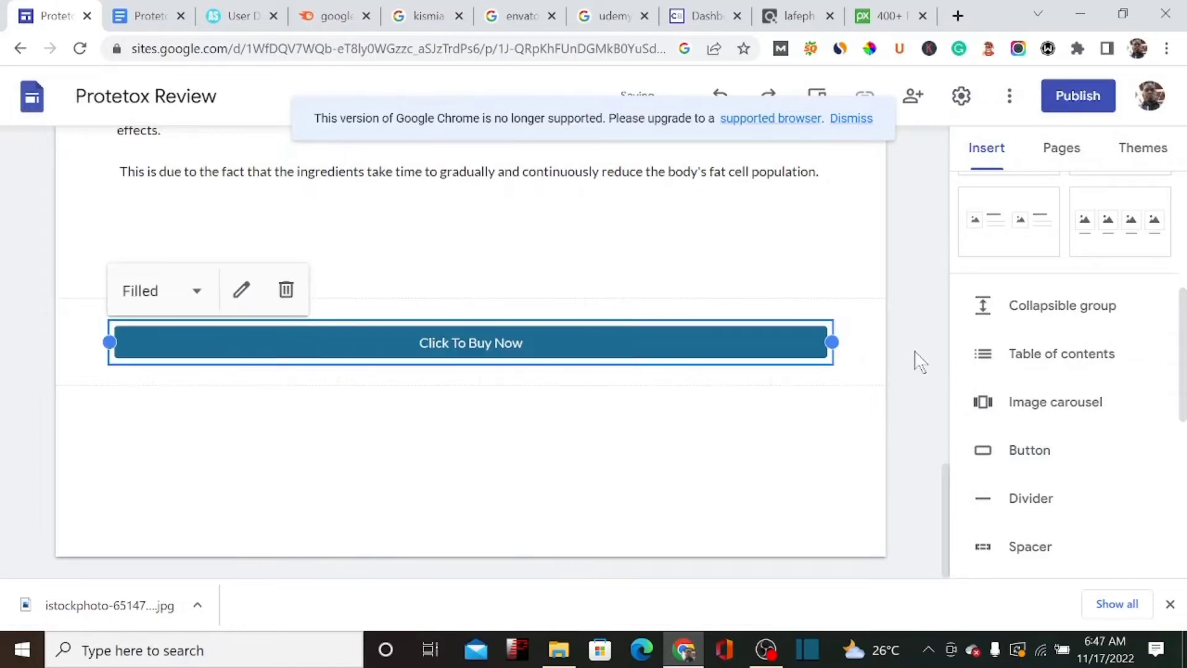
click(894, 274)
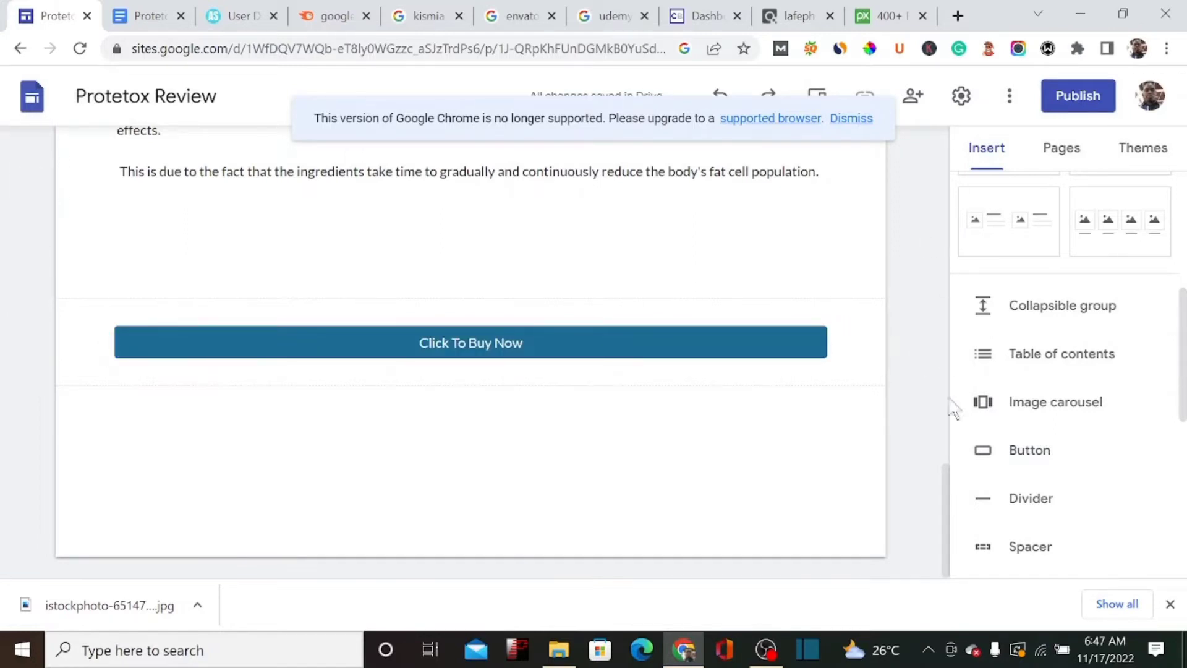
Open the web publishing settings for the Protetox Review site
drag(945, 507, 954, 81)
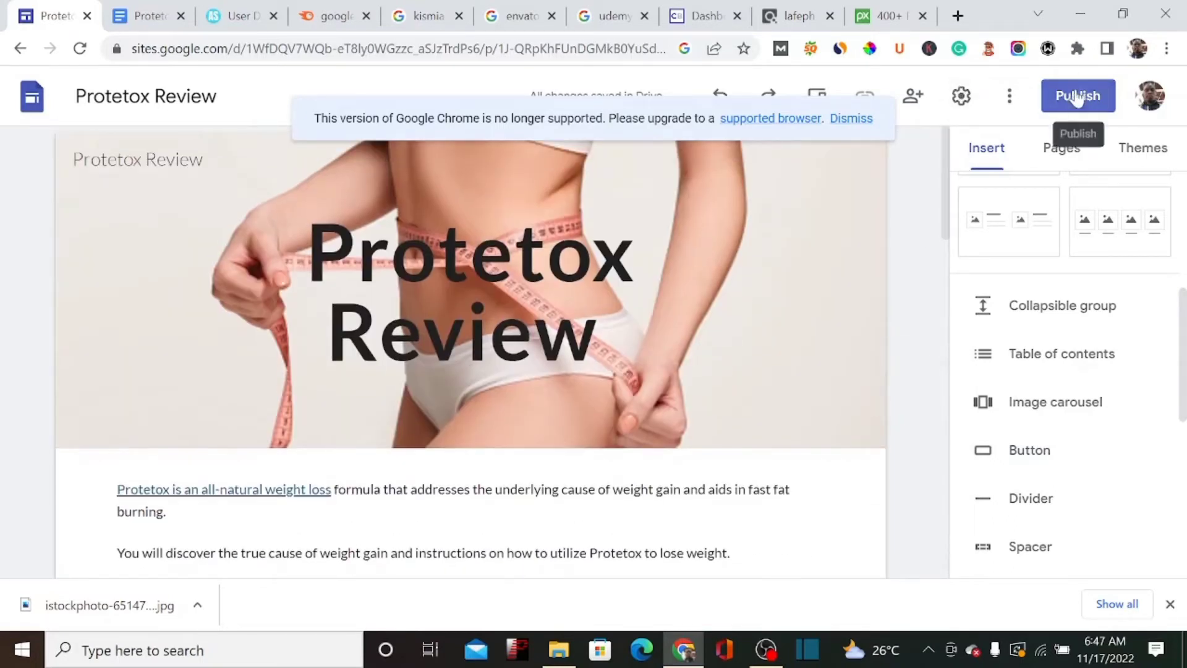
click(1076, 109)
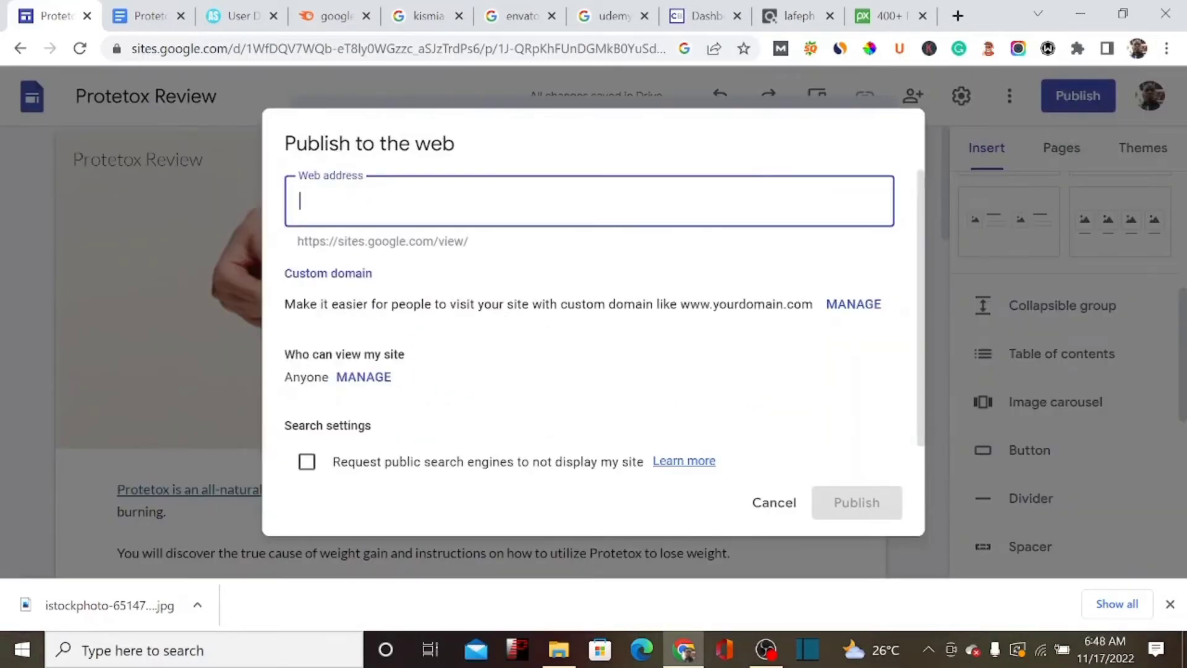
Select the opening words "Protetox is an all-natural weight los" in the Google Docs article, and return to the site's publishing settings
key(ctrl+Tab)
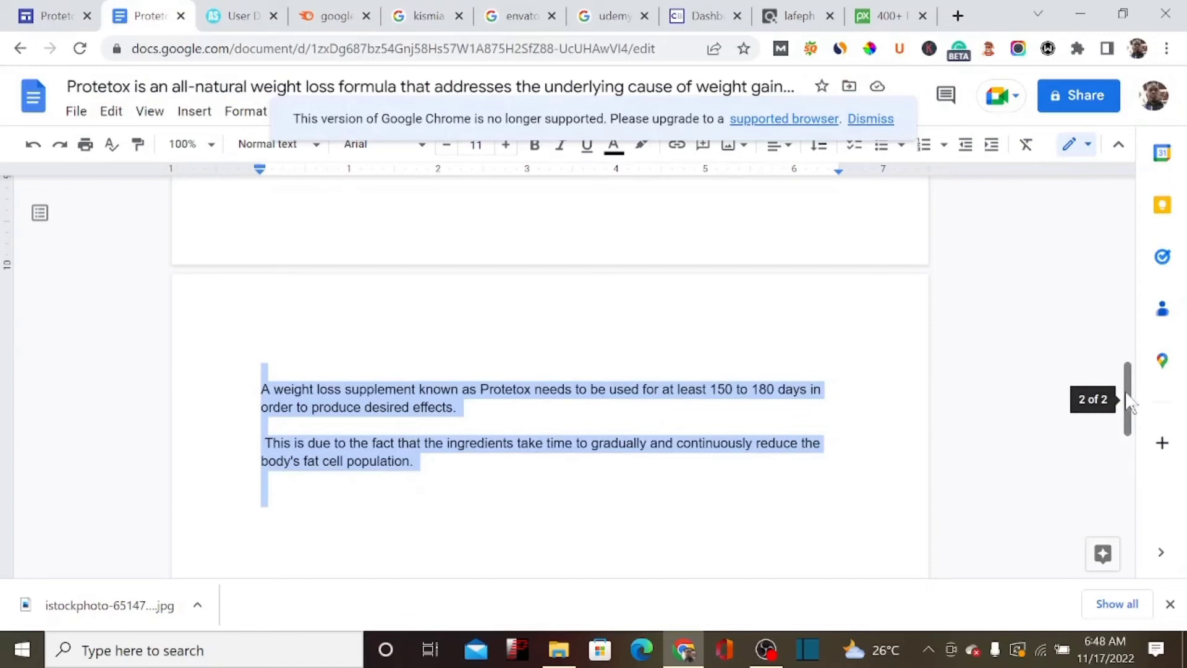
drag(1127, 374, 1127, 186)
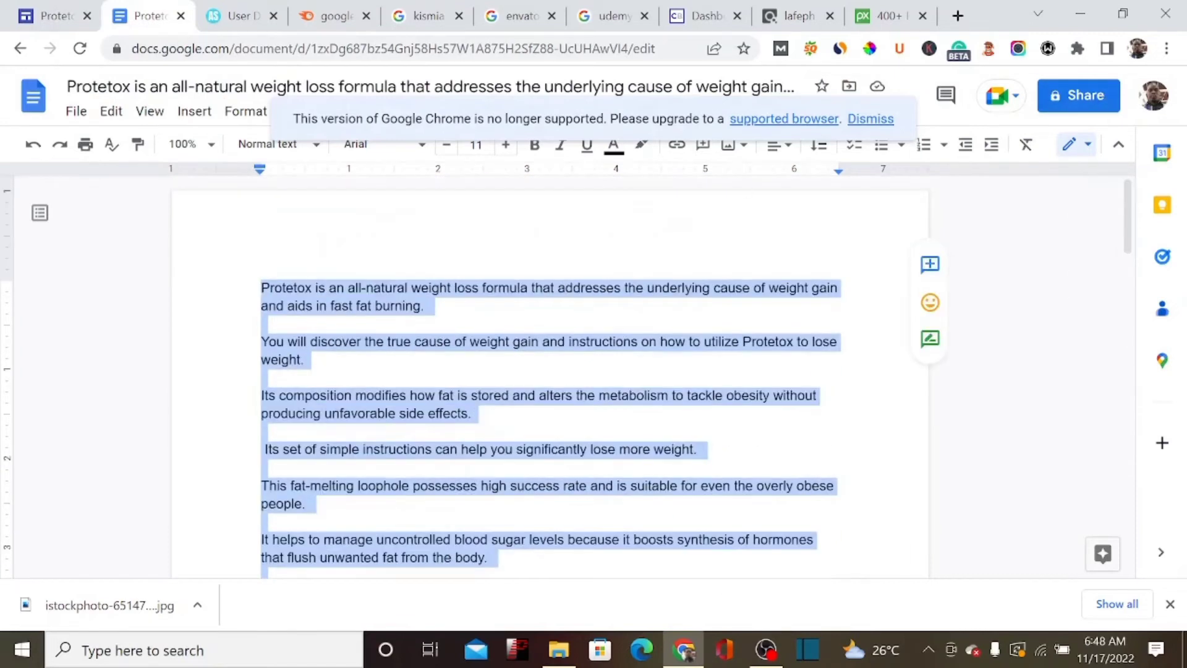
click(270, 288)
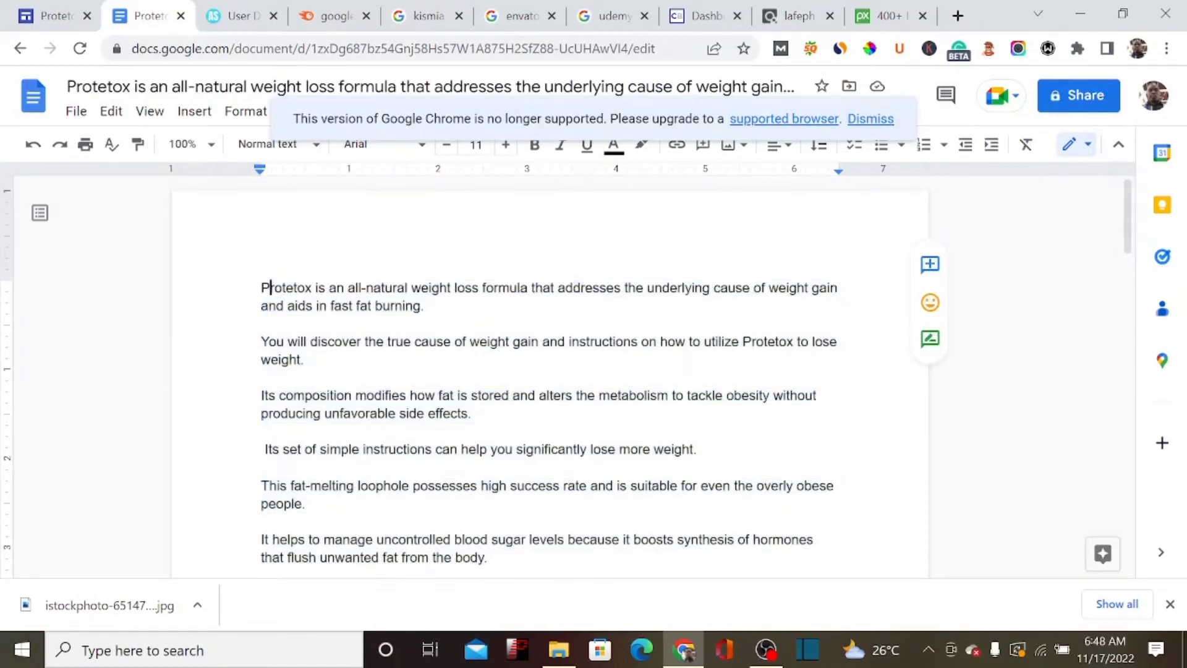
double_click(297, 287)
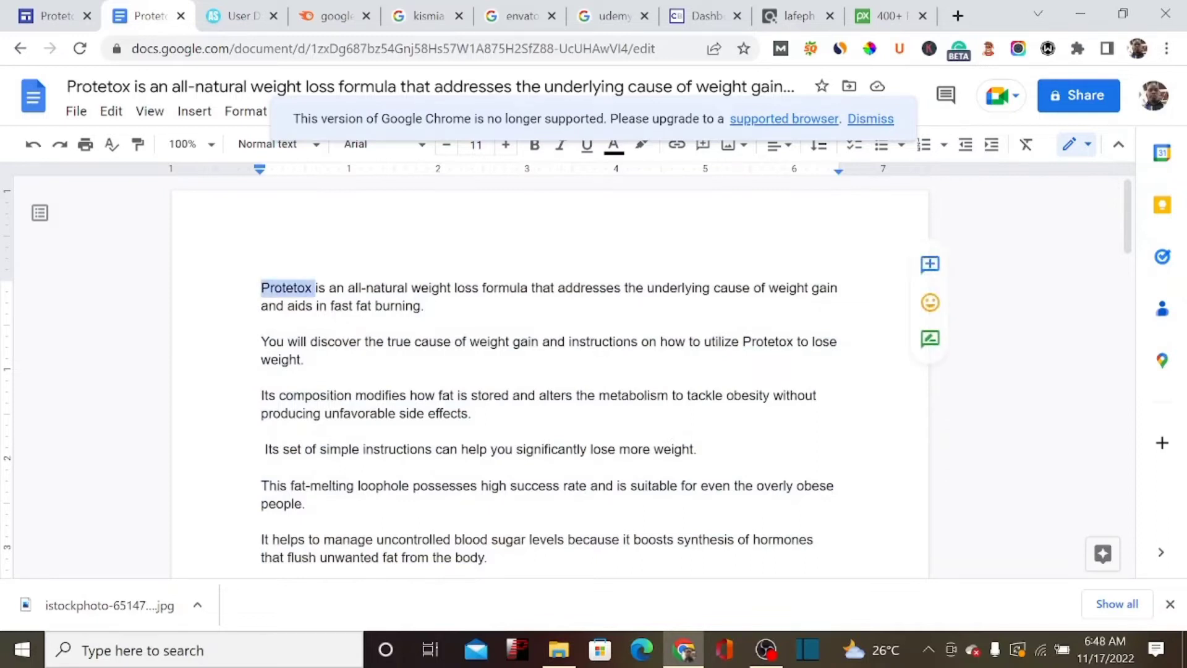
drag(473, 287, 261, 288)
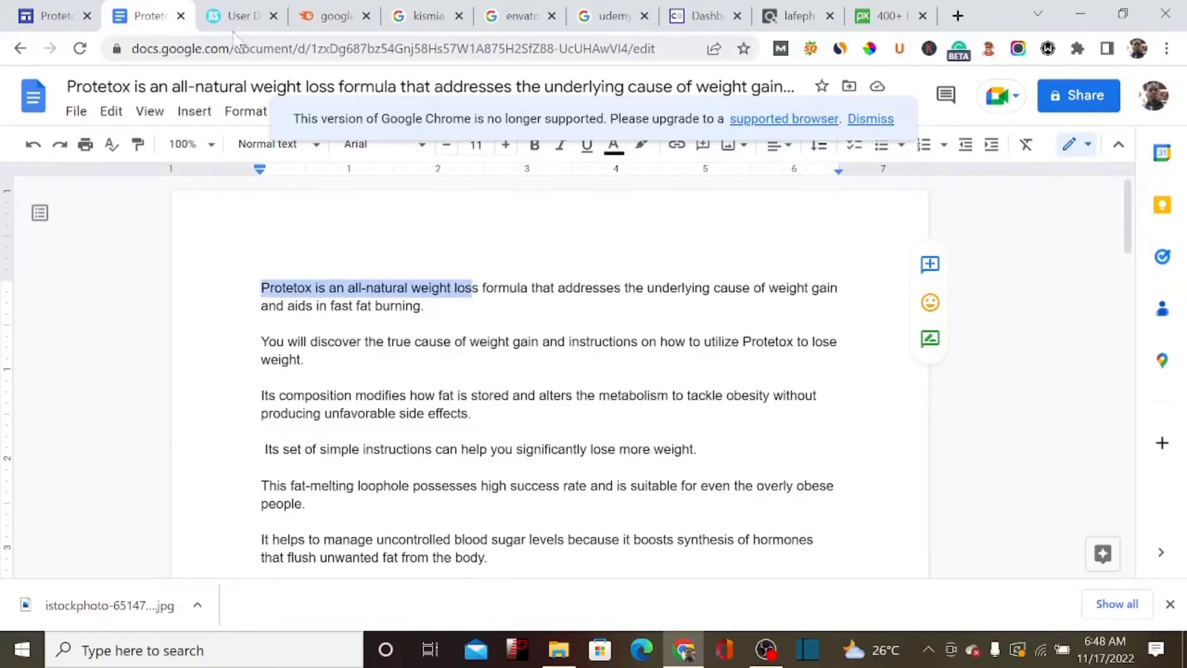
click(52, 10)
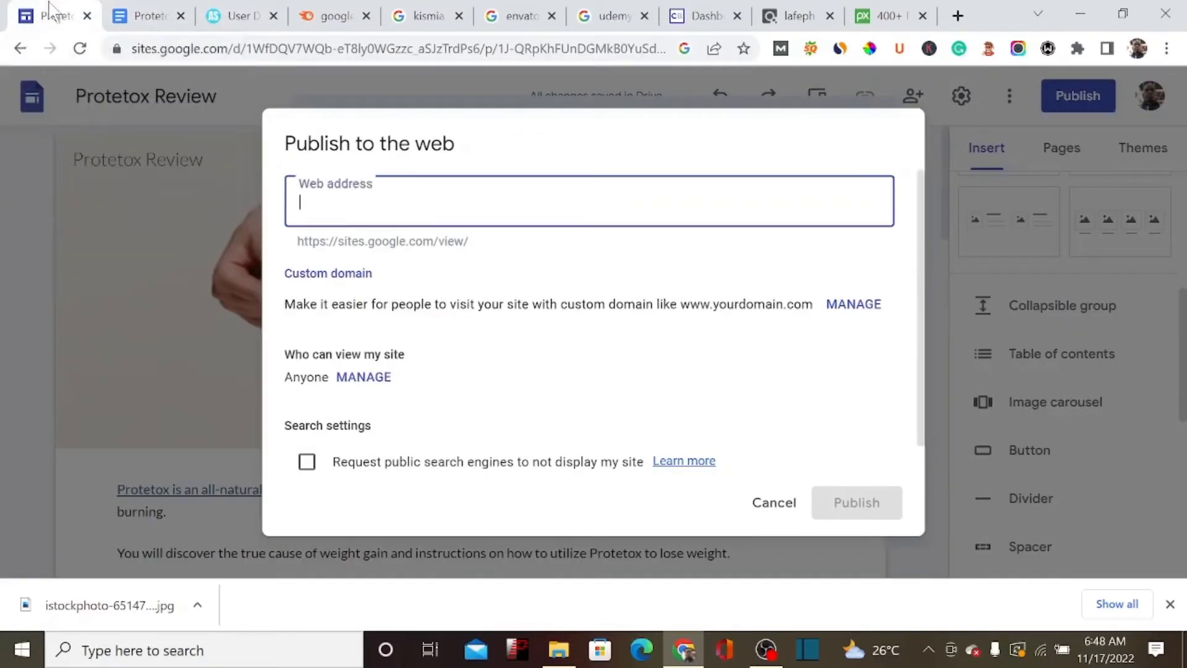
Try protetox-is-an-all-natural-weig as the site's web address, and shorten it to protetox-natural-weig
text(protetox-is-an-all-natural-weig)
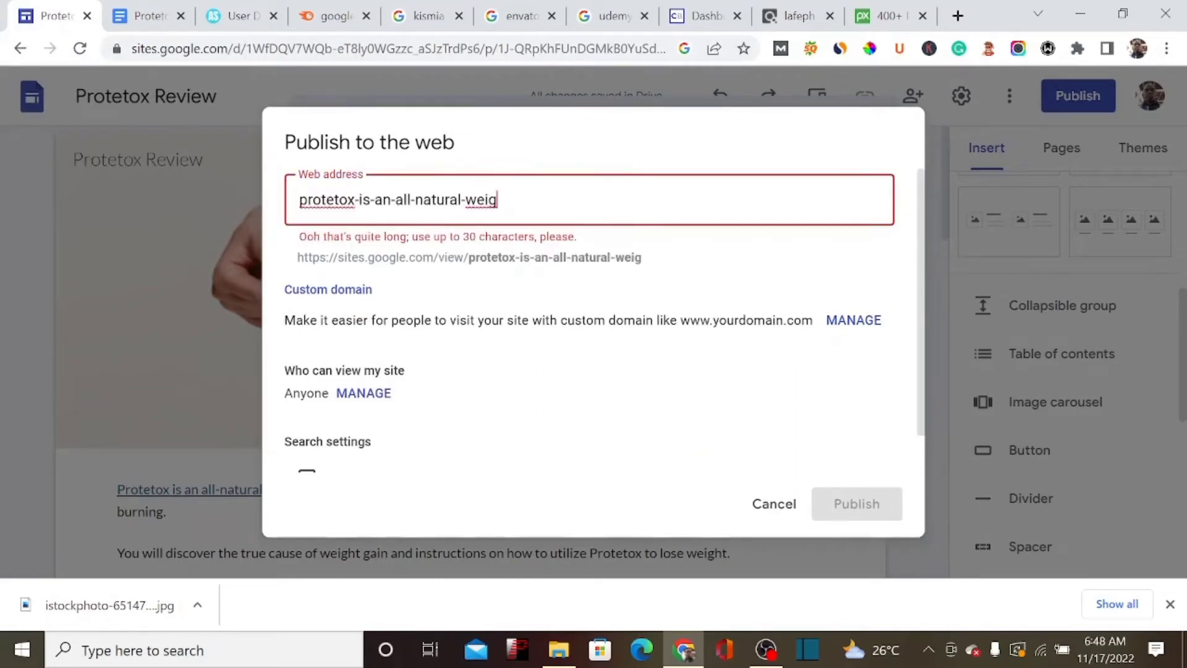
key(BackSpace)
key(BackSpace)
key(BackSpace)
key(BackSpace)
key(BackSpace)
key(BackSpace)
key(BackSpace)
key(BackSpace)
key(BackSpace)
key(BackSpace)
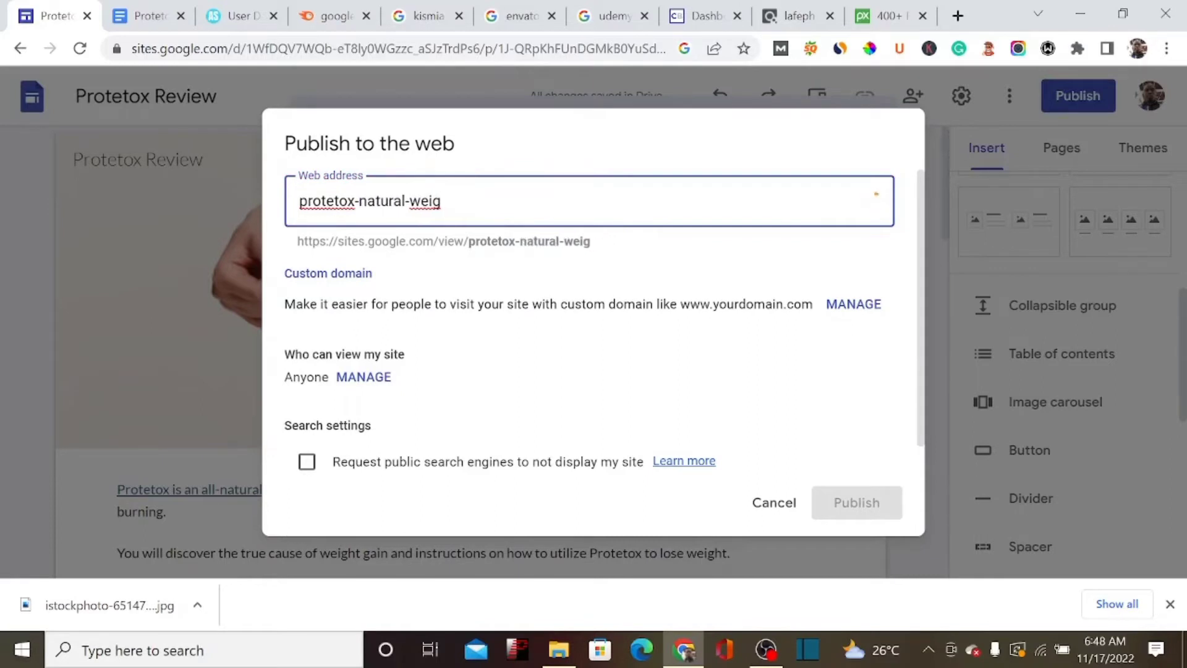
Try protetox-review and protetoxreviews as shorter web addresses for the site
click(410, 201)
key(BackSpace)
key(BackSpace)
key(BackSpace)
key(BackSpace)
key(BackSpace)
key(BackSpace)
key(BackSpace)
key(BackSpace)
key(BackSpace)
key(BackSpace)
key(BackSpace)
key(BackSpace)
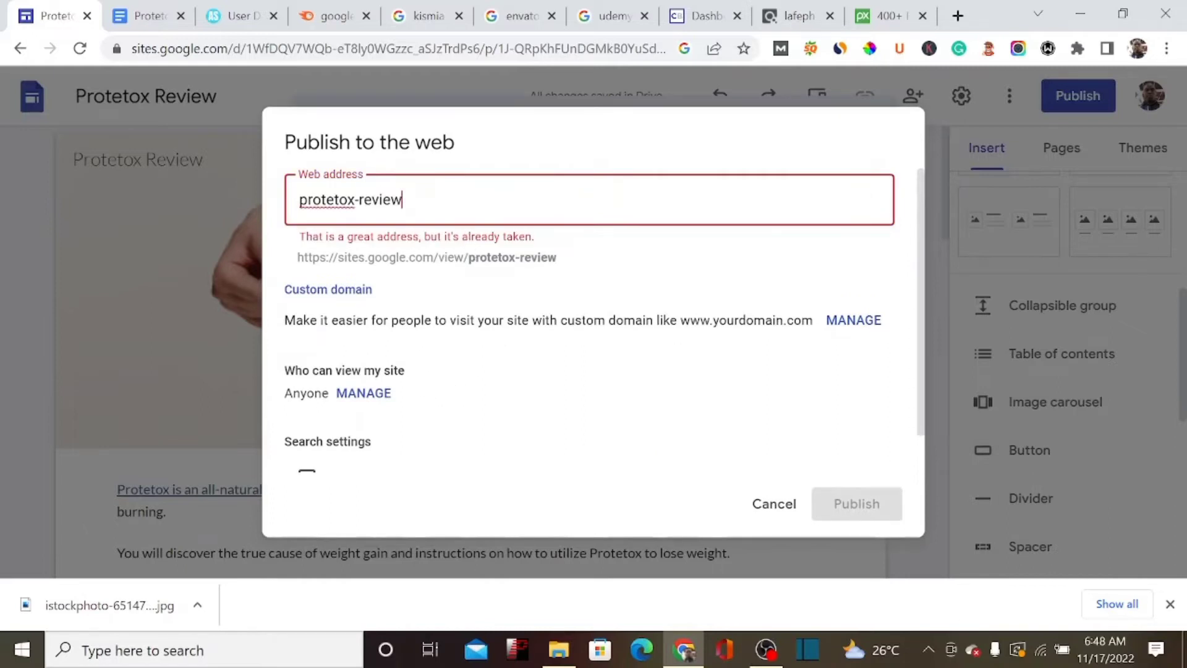
text(s)
key(BackSpace)
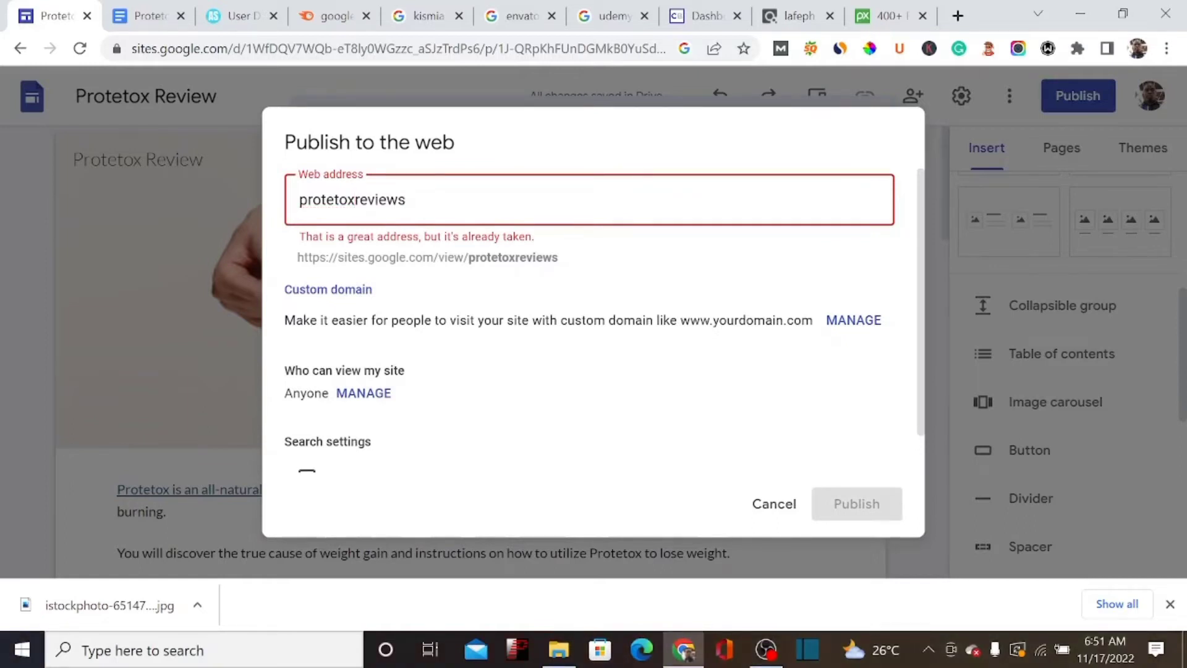
Set the site's web address to protetox-fat-loss-reviews and publish the site
text(-fat-reviews)
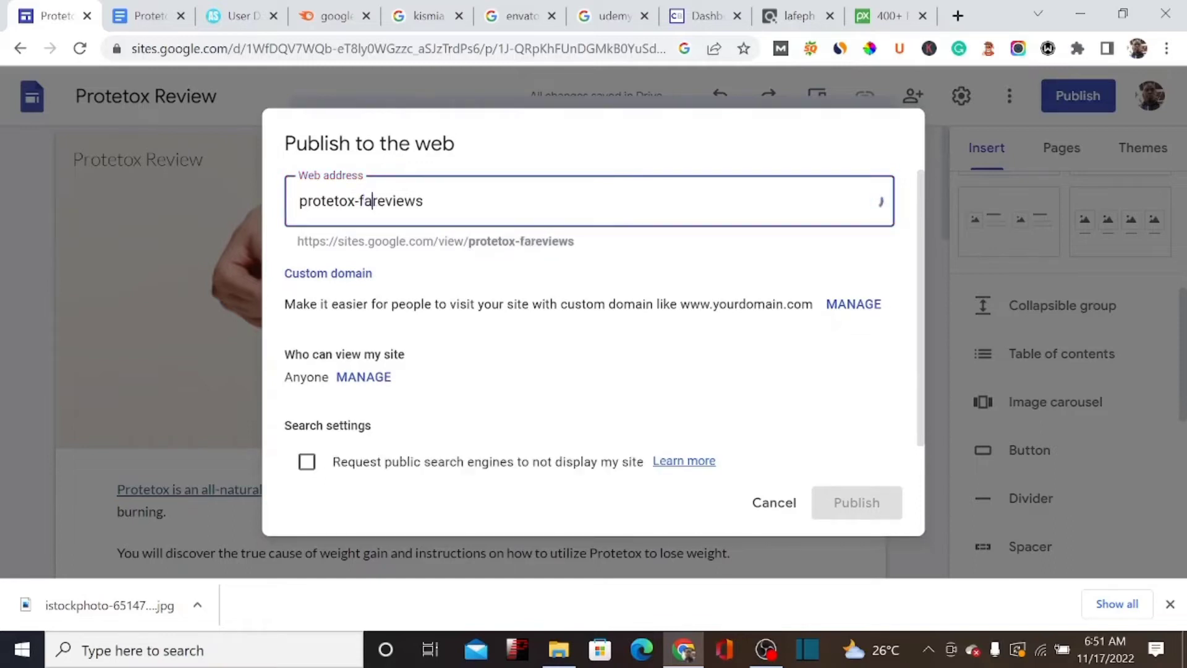
text(loss)
key(BackSpace)
key(BackSpace)
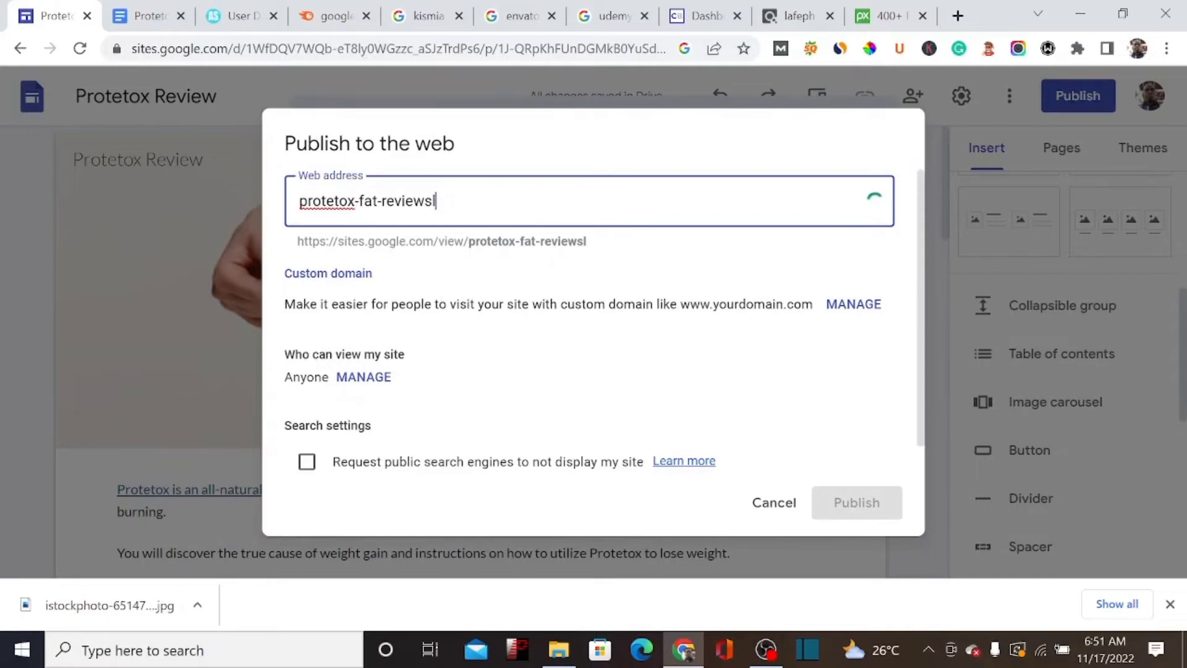
click(377, 201)
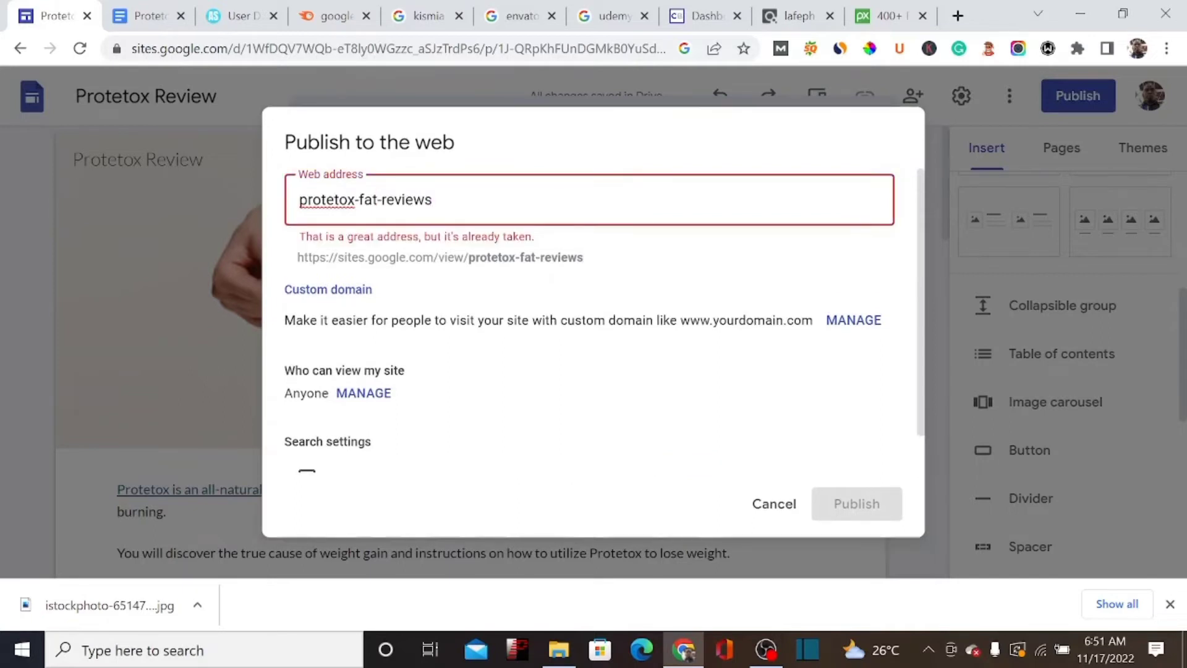
text(loss)
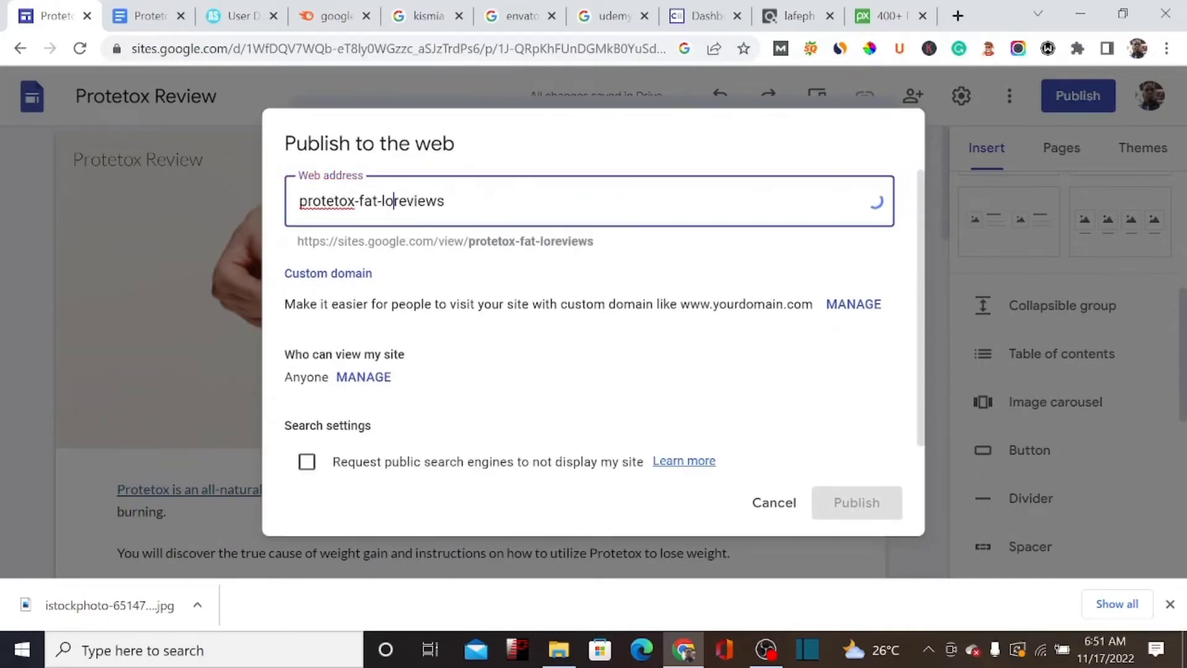
text(-)
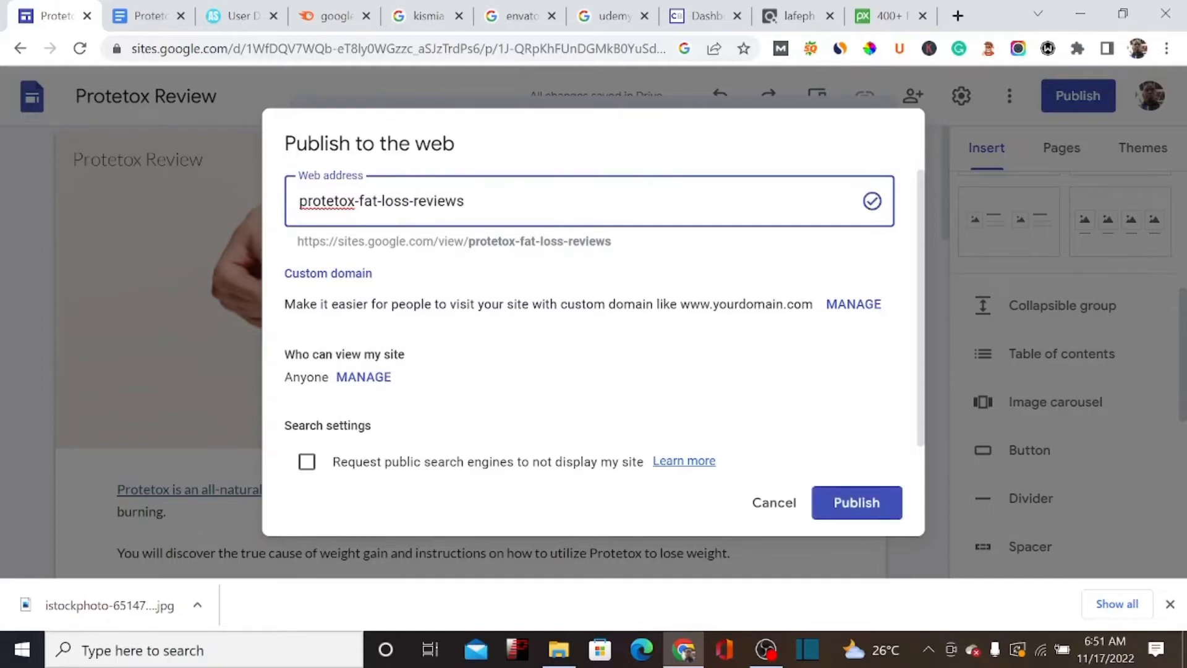
drag(465, 200, 288, 223)
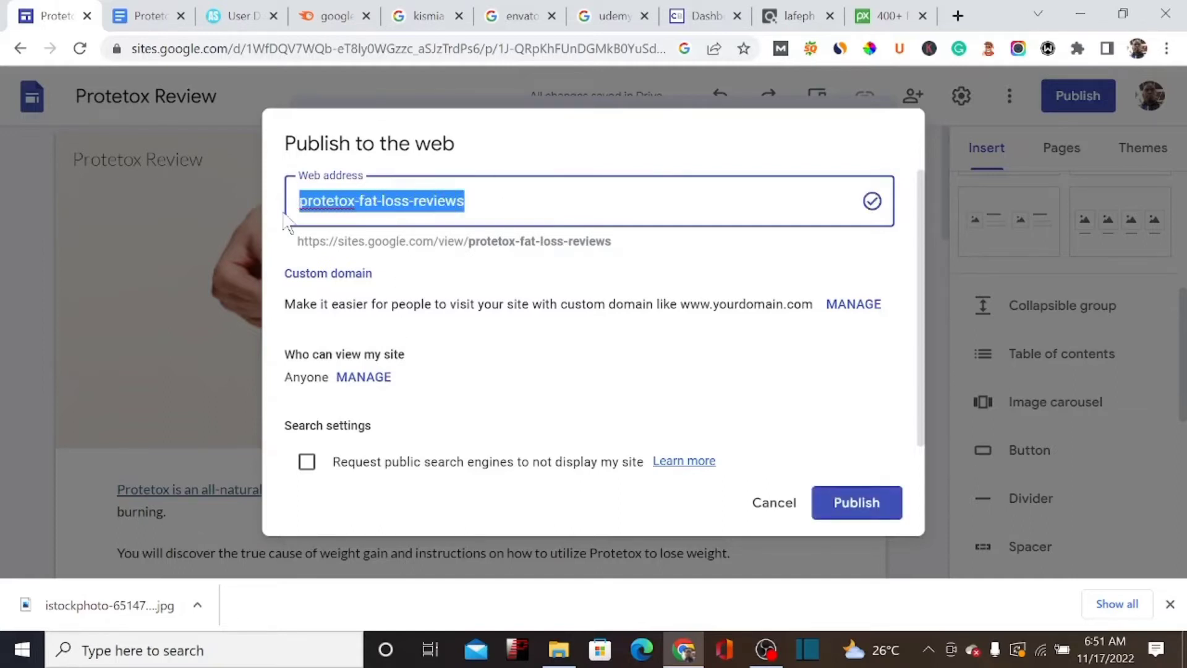
click(843, 500)
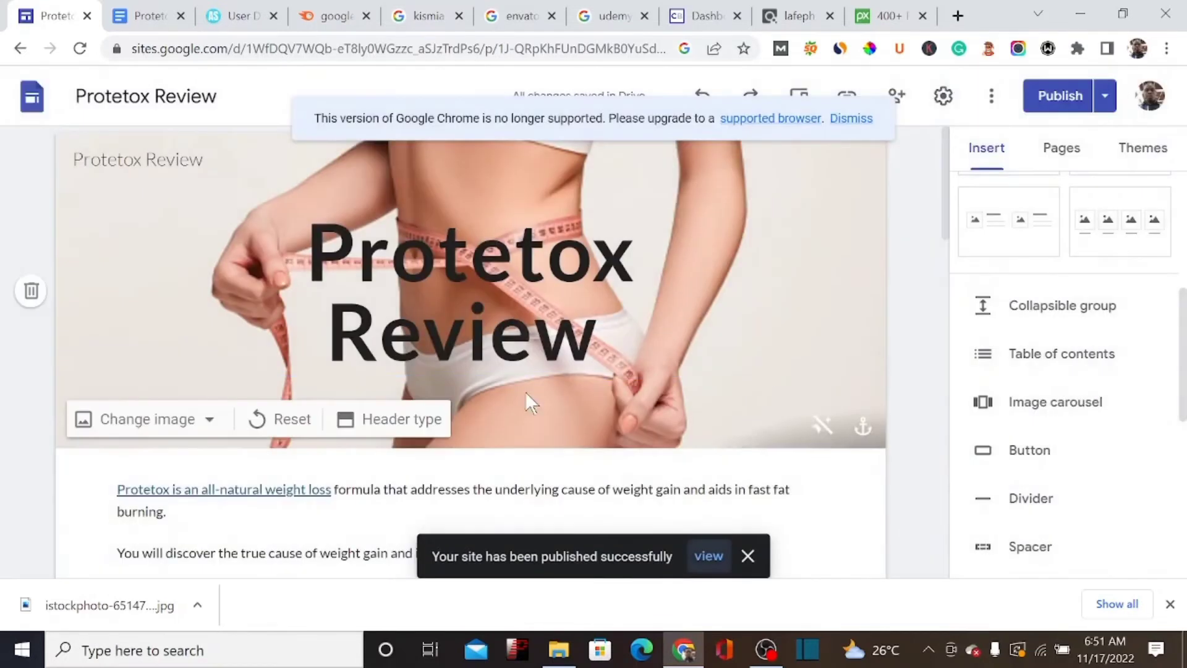
View the published Protetox Review page, check its content and web address, and return to the site editor
click(706, 556)
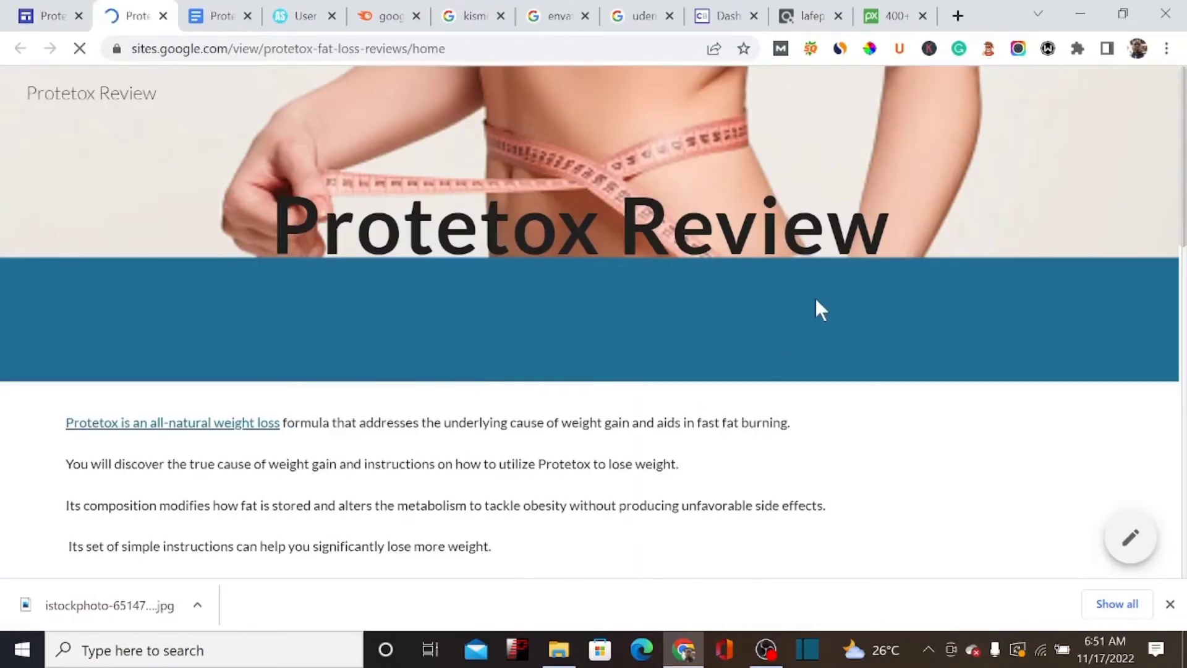
scroll(1182, 154, down, 3)
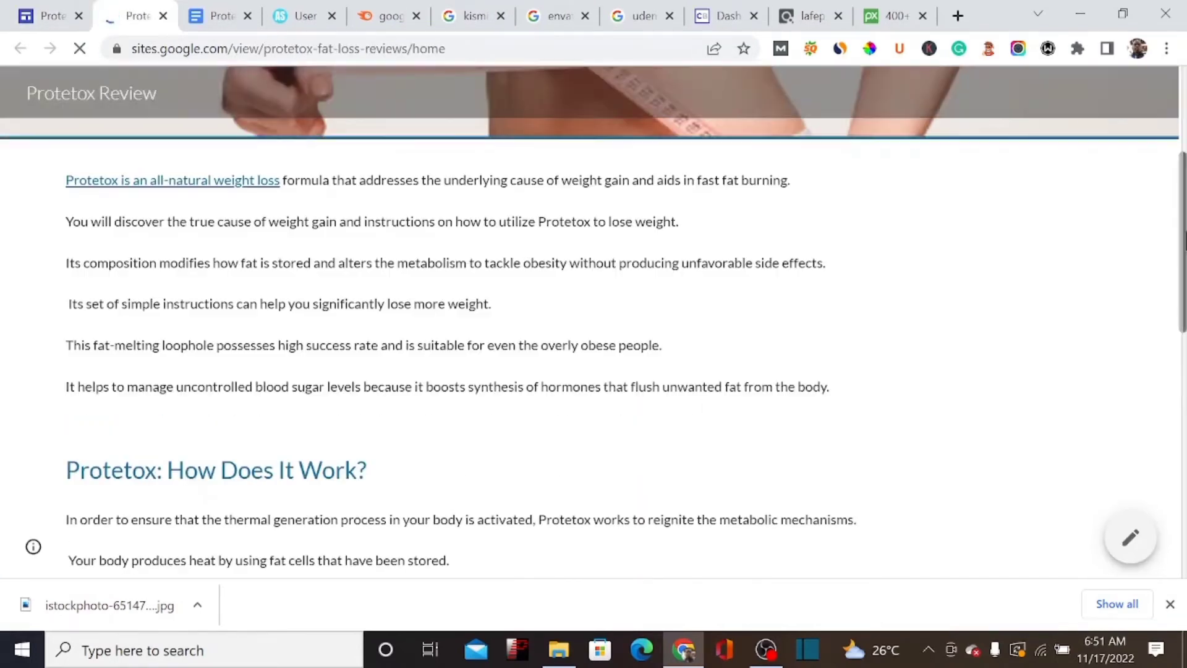
drag(1177, 210, 1179, 111)
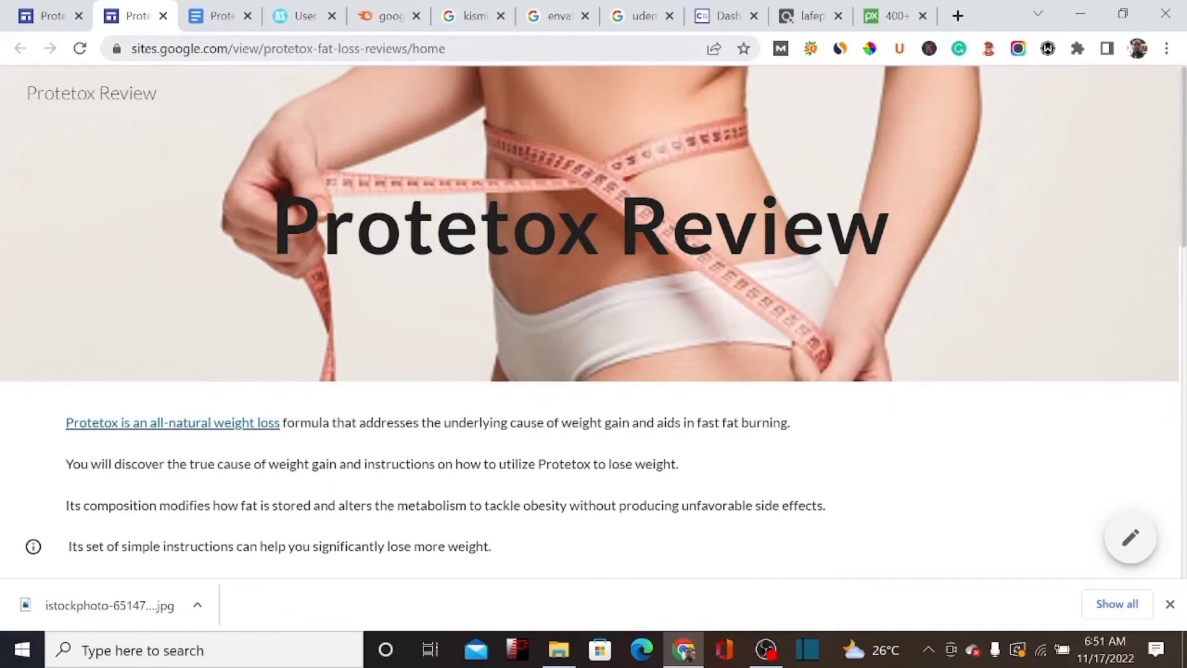
drag(414, 48, 119, 67)
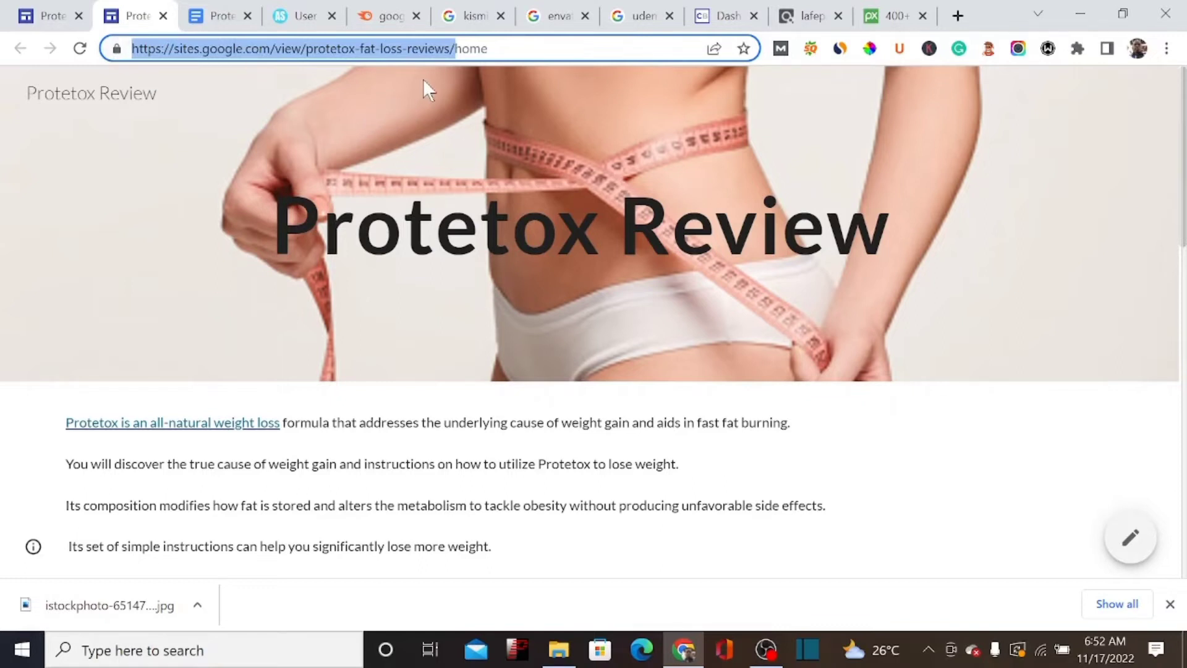
click(57, 17)
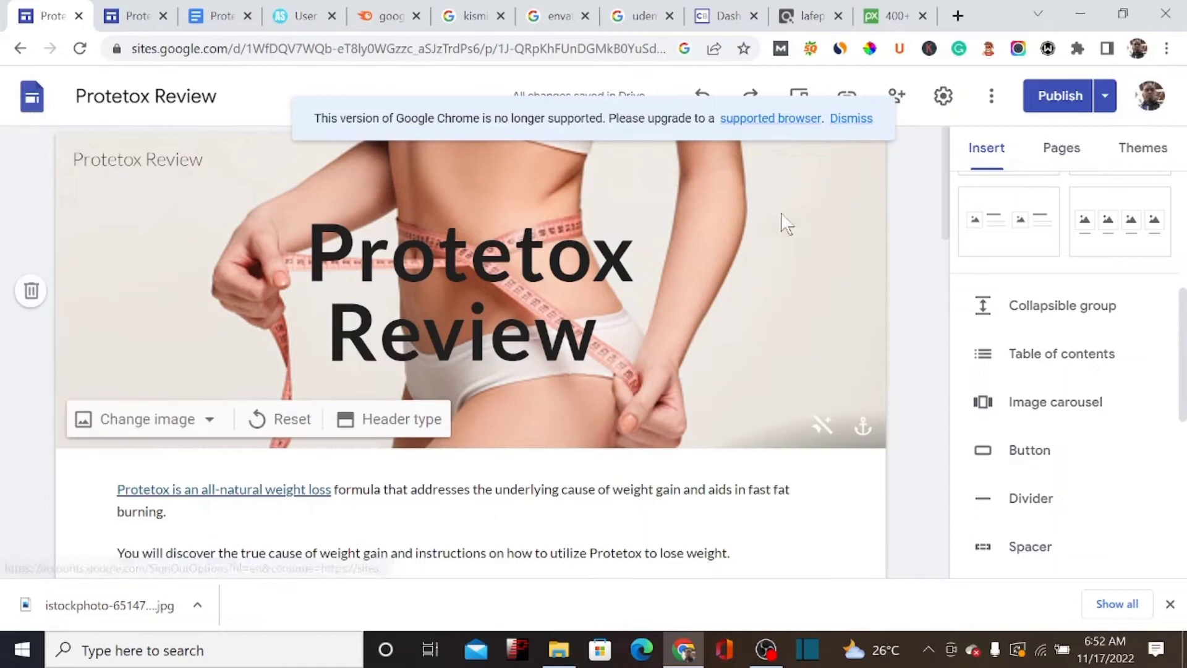
Open Google Search Console in a new browser tab and enter its dashboard
click(957, 16)
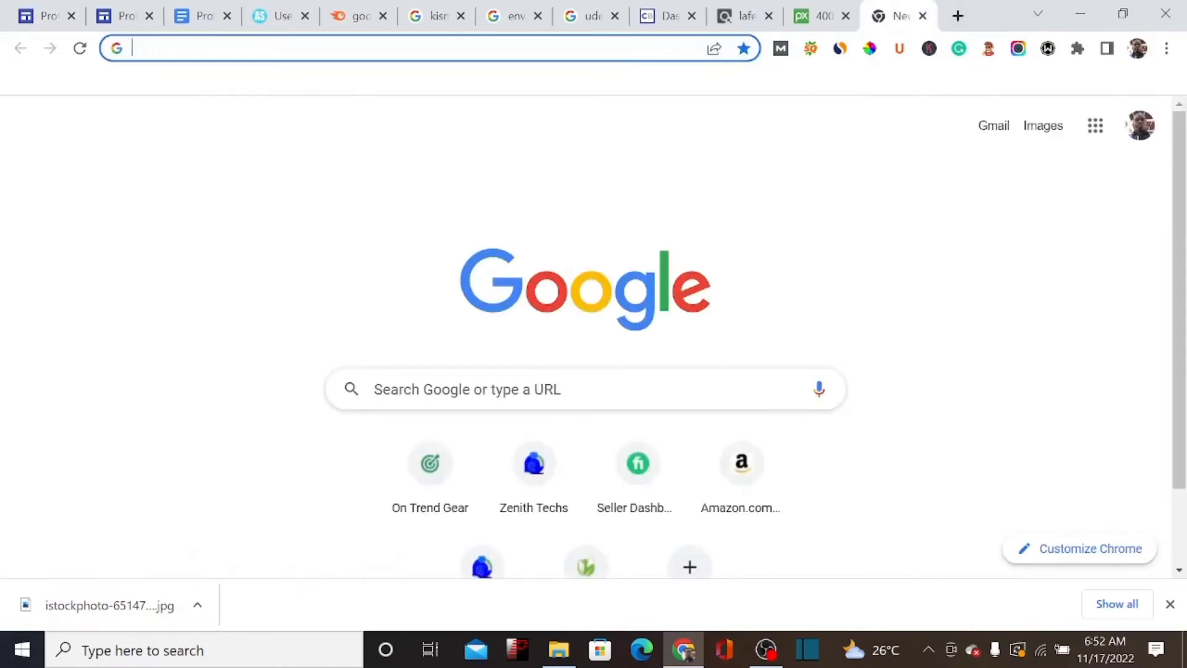
text(gooo)
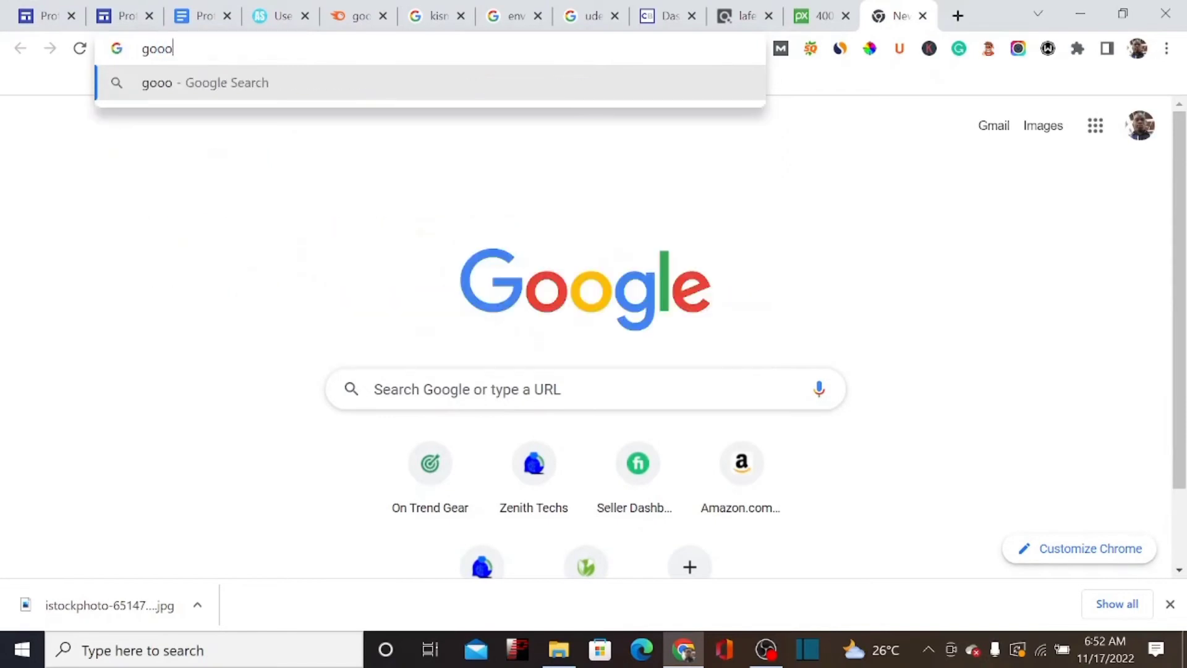
key(BackSpace)
text(gle )
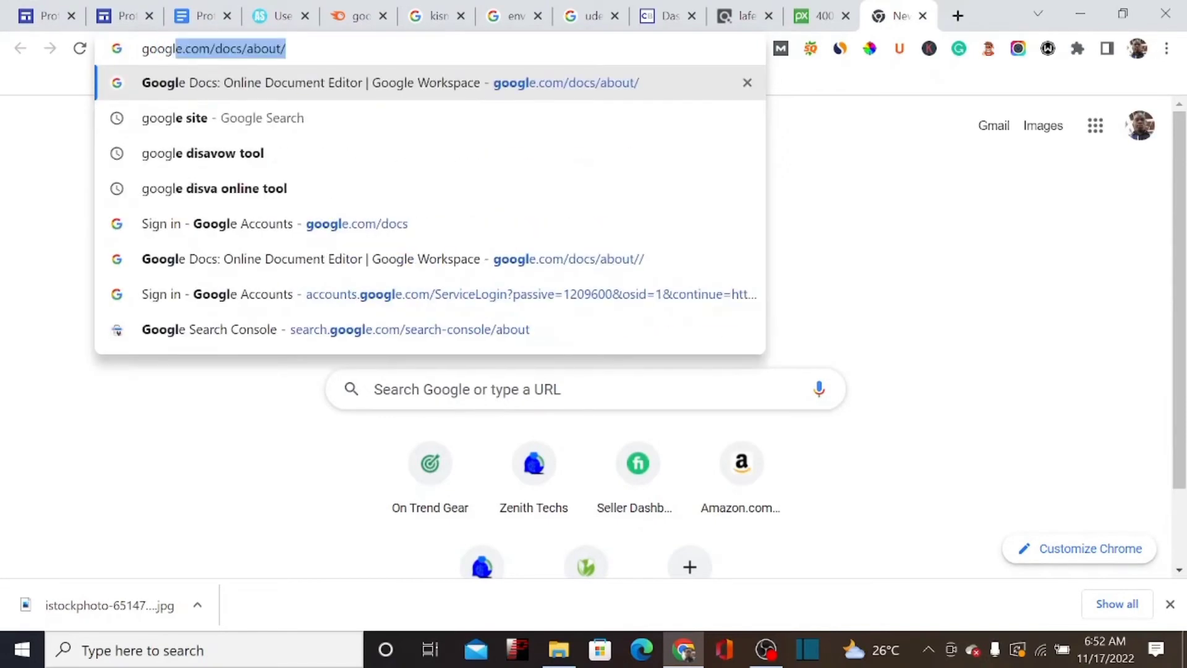
text(se)
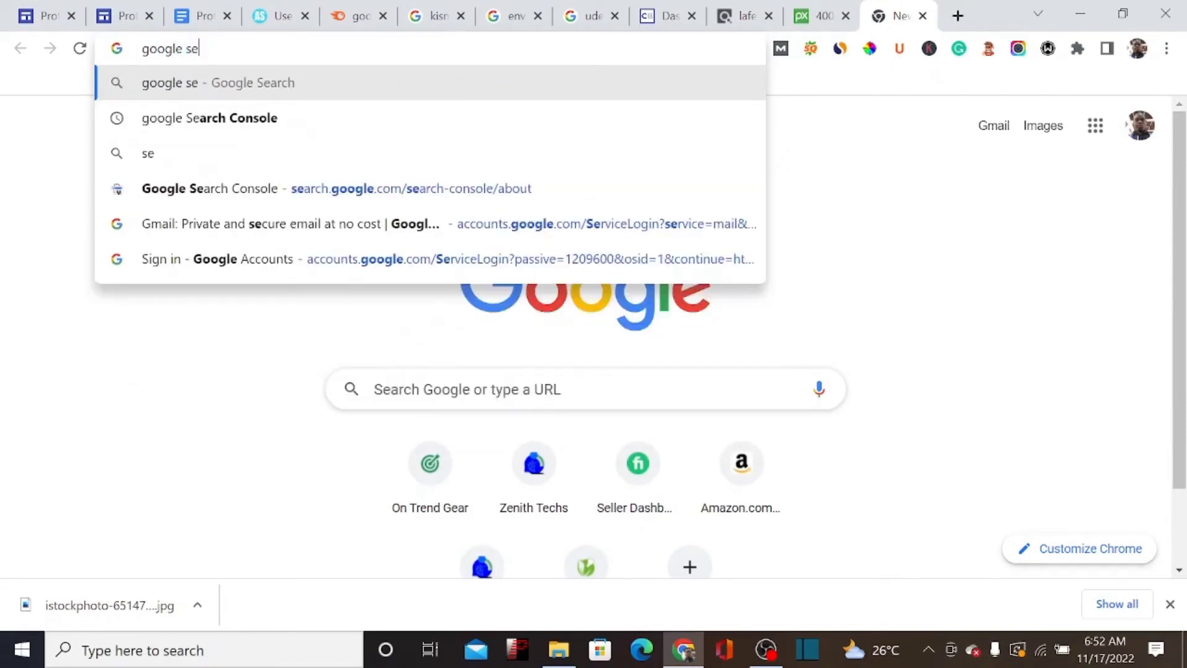
text(a)
click(453, 153)
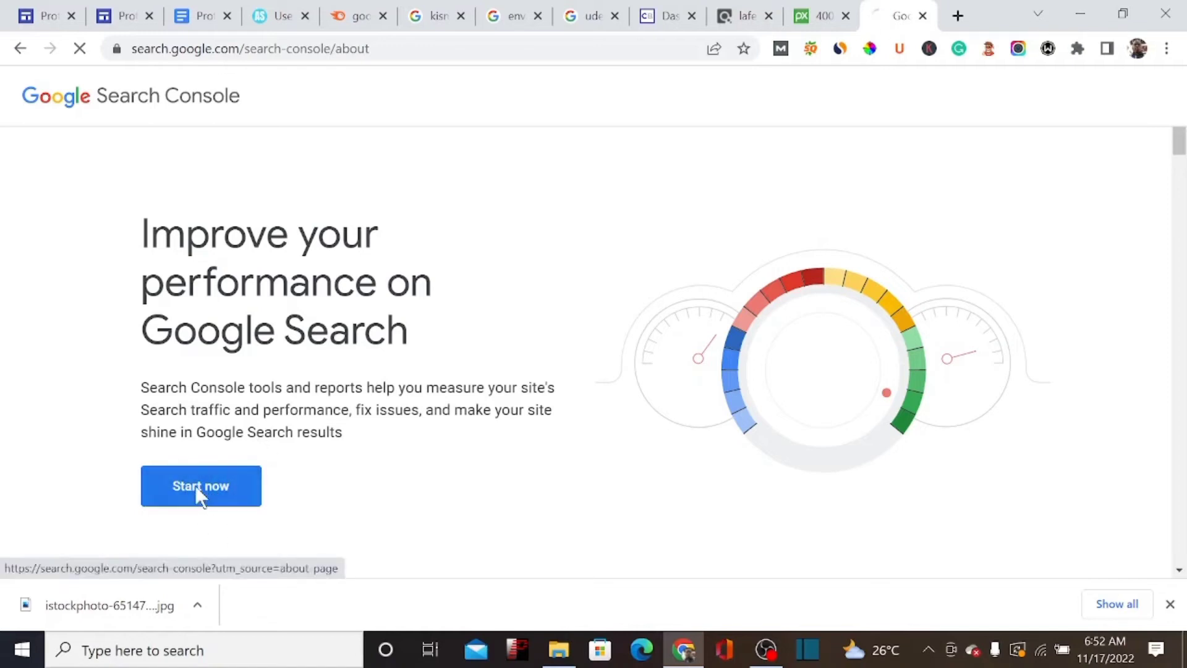
click(230, 490)
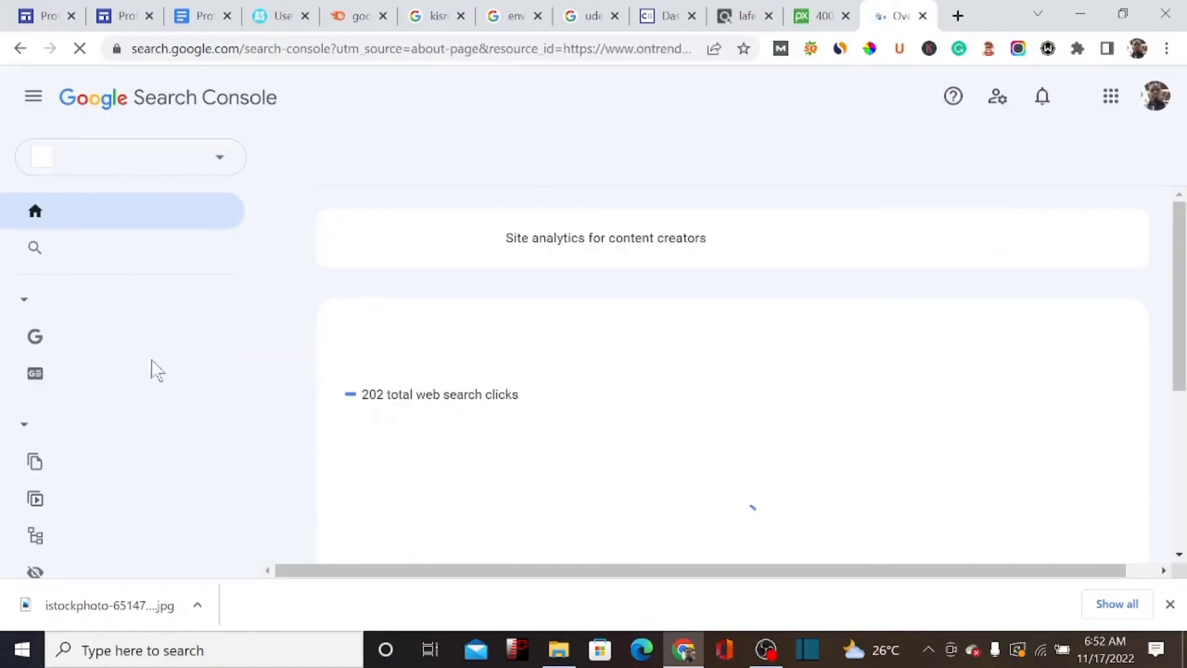
Open Google Analytics in another new browser tab
click(958, 16)
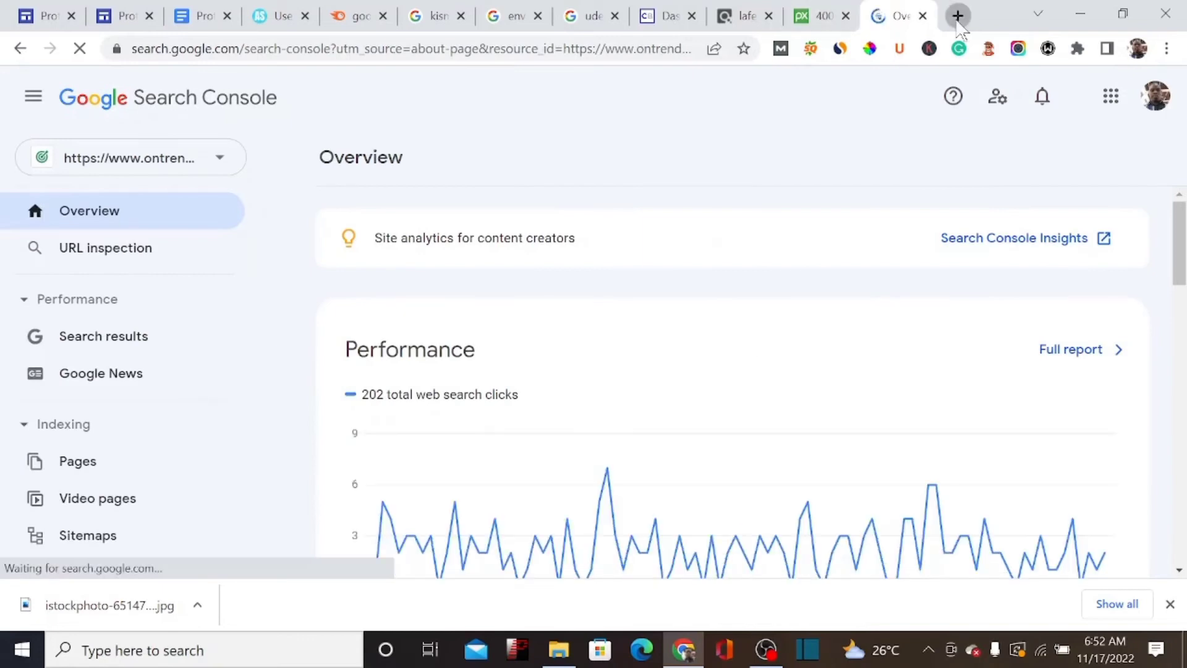
text(googlke)
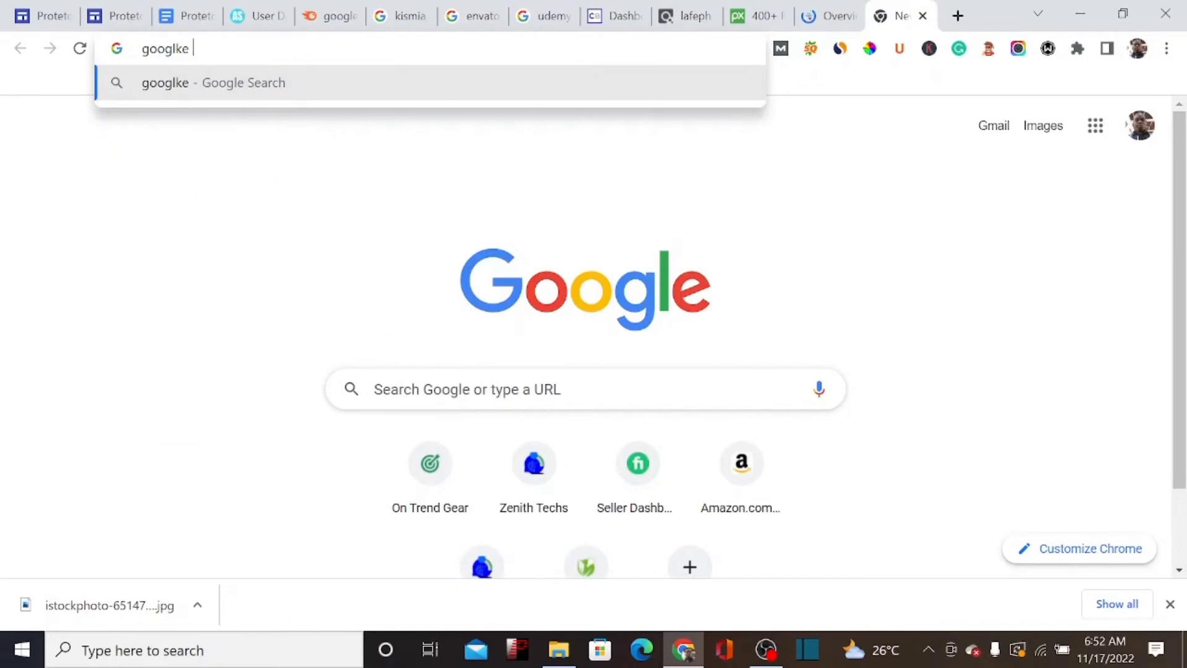
key(BackSpace)
key(BackSpace)
key(BackSpace)
text(le )
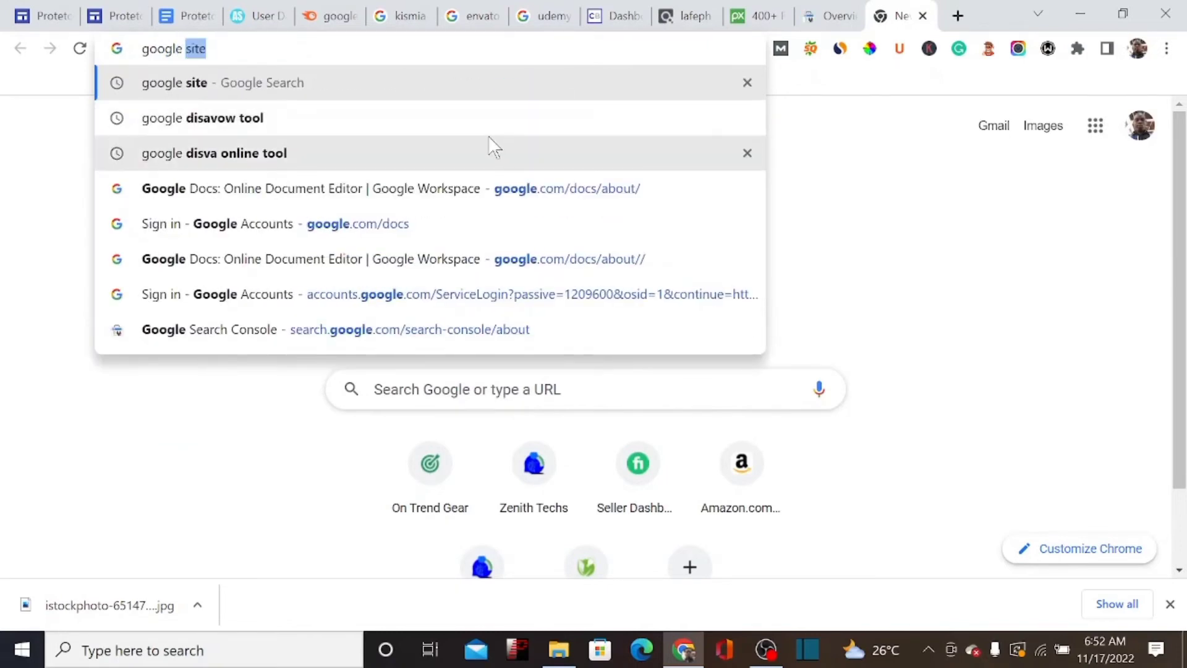
text(an)
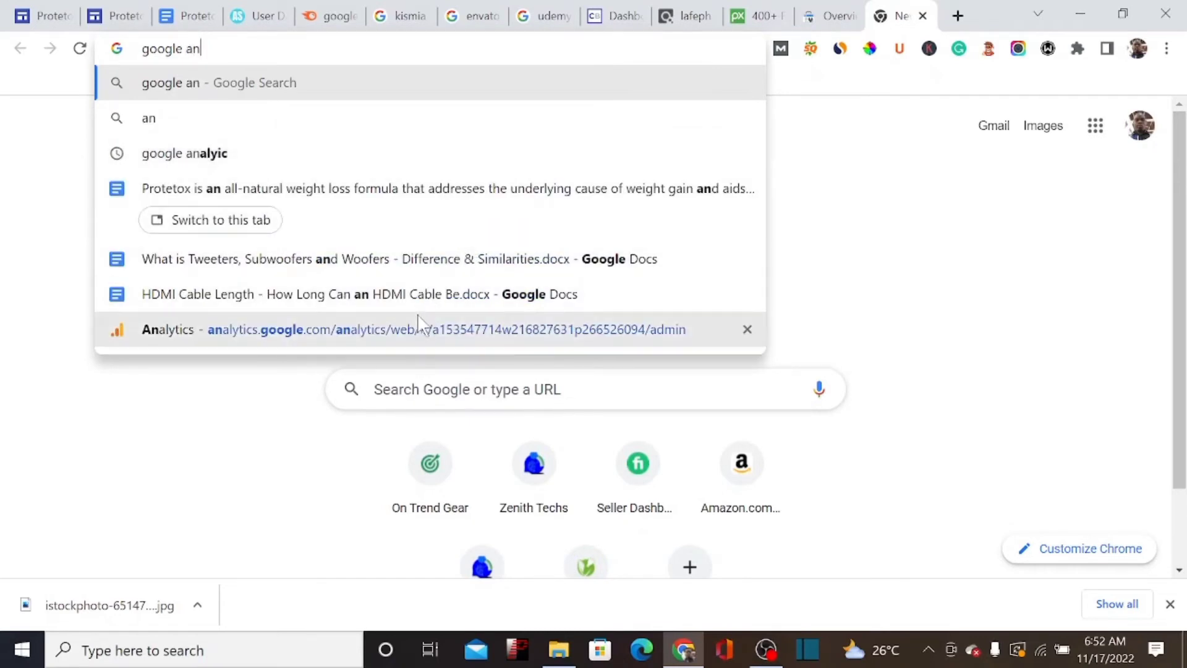
click(417, 322)
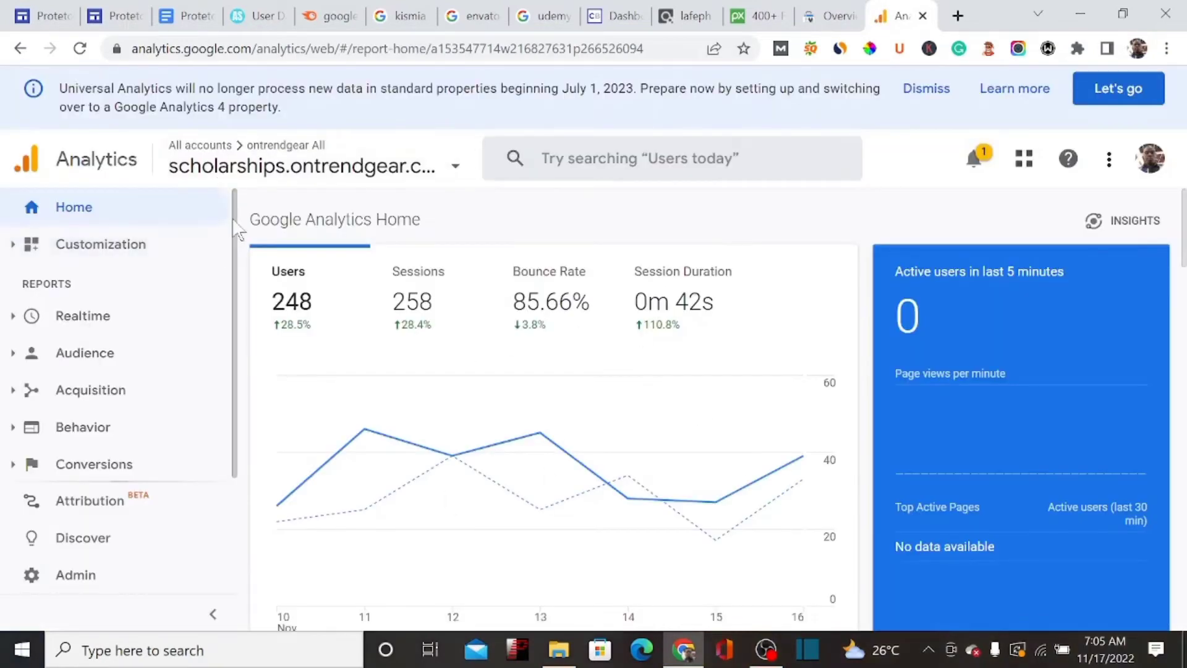
Start a new Analytics account and name it with the site title copied from the Google Sites editor, Protetox Review
click(112, 588)
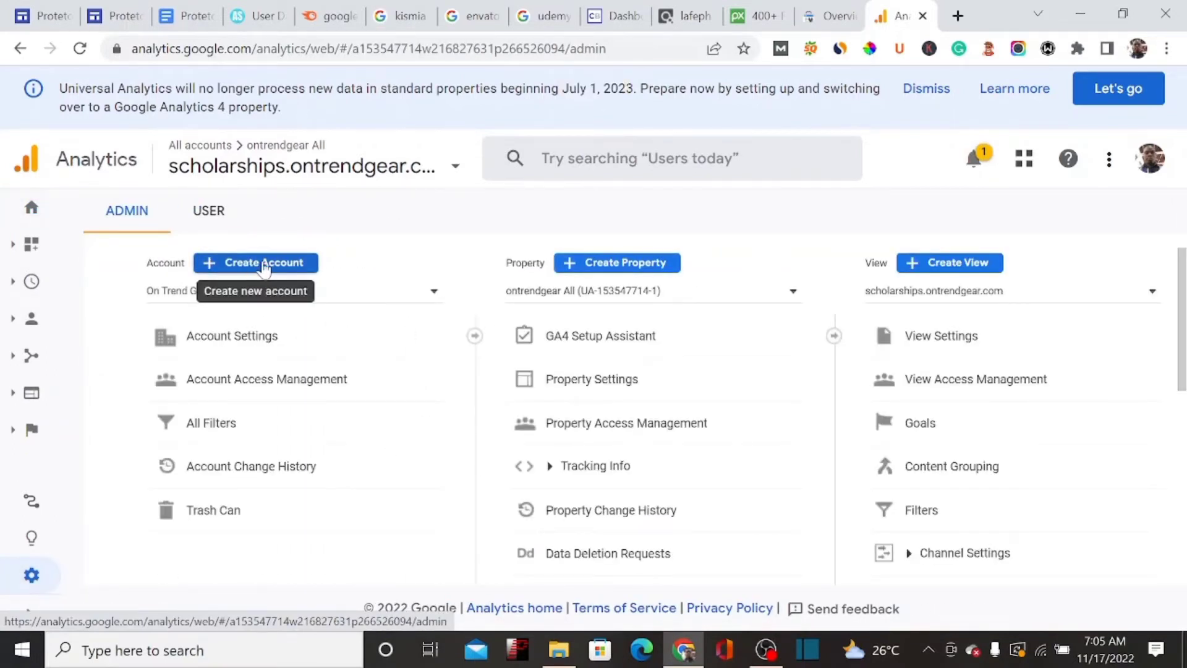
click(259, 267)
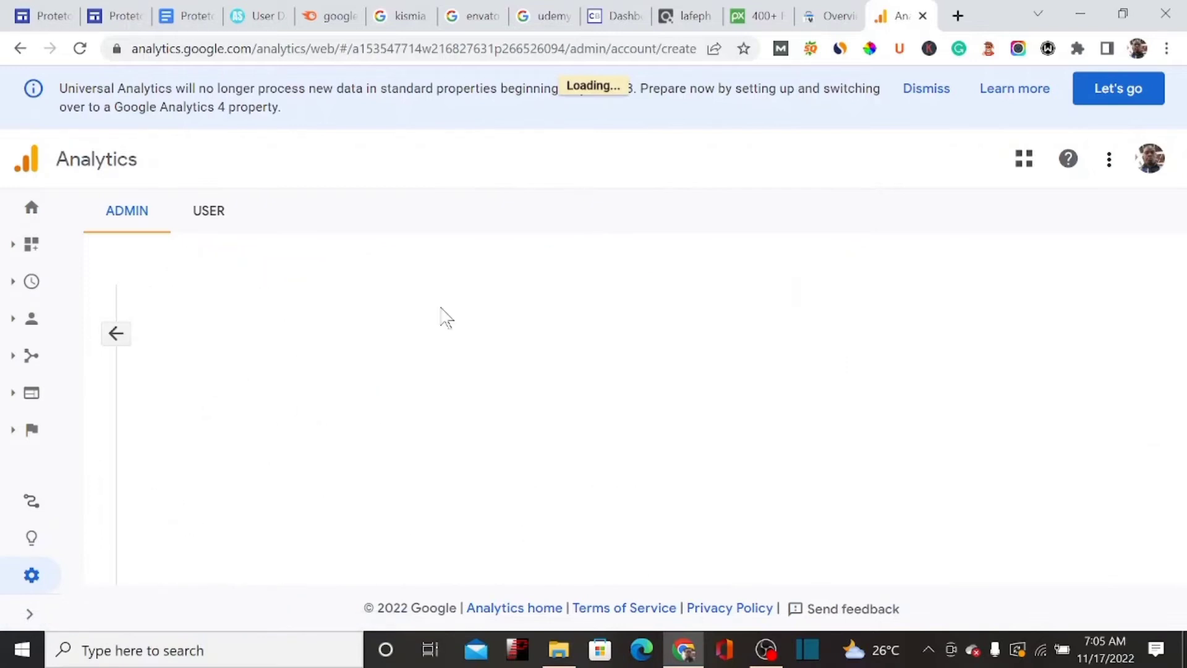
click(366, 452)
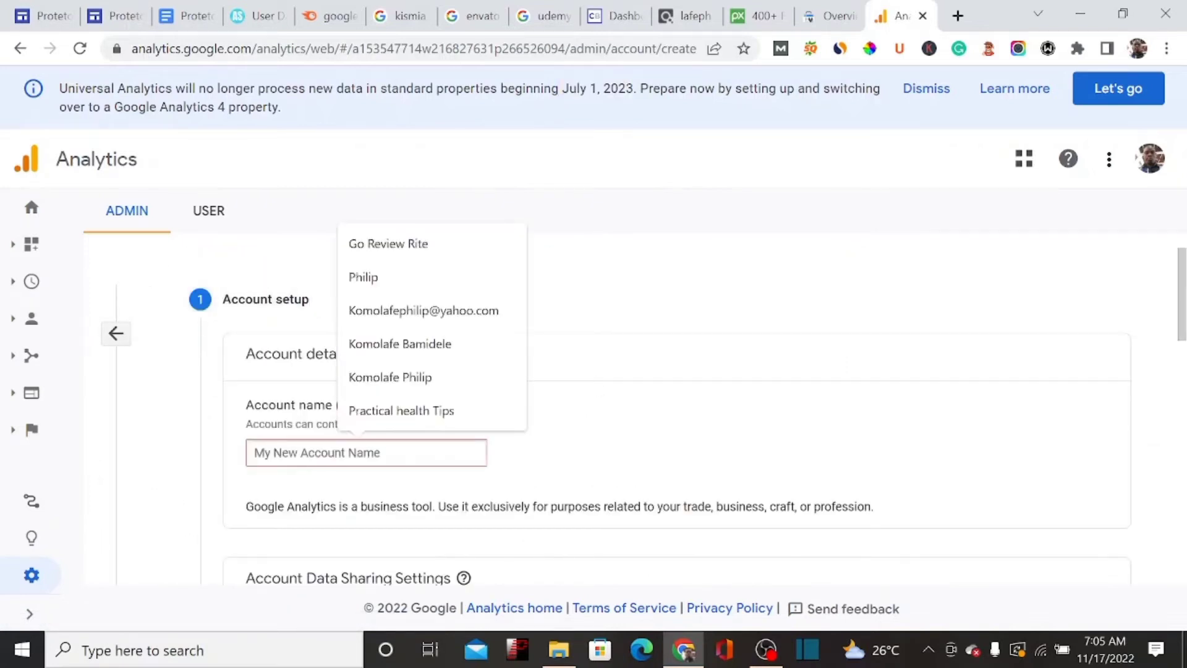
click(38, 10)
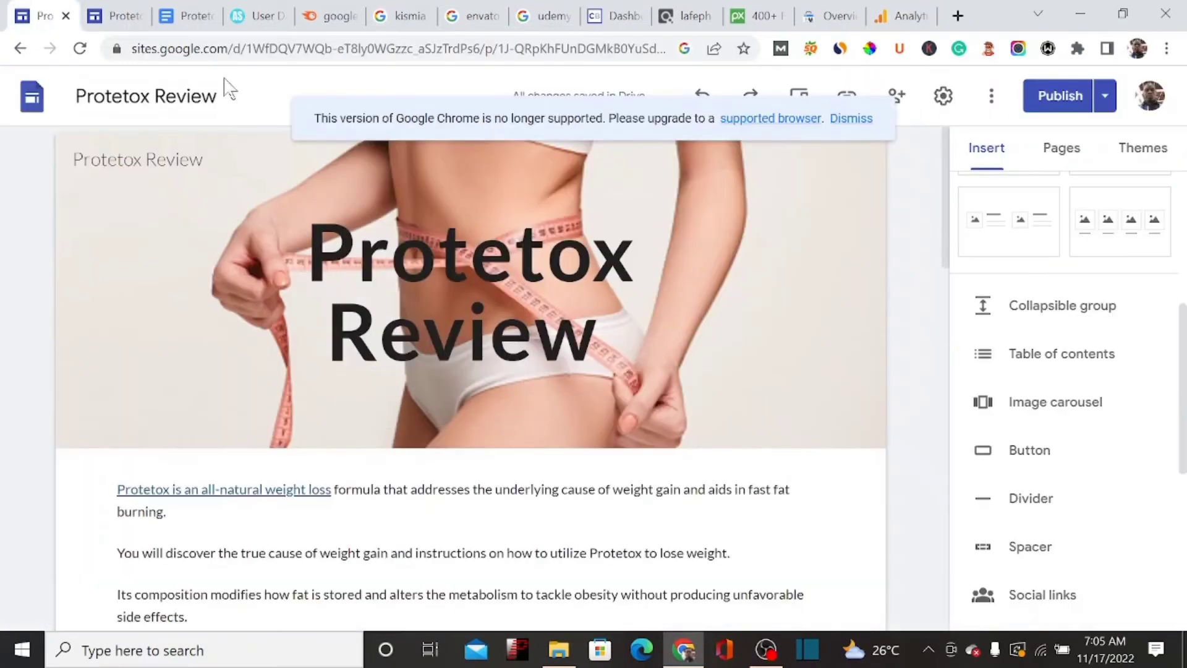
click(221, 96)
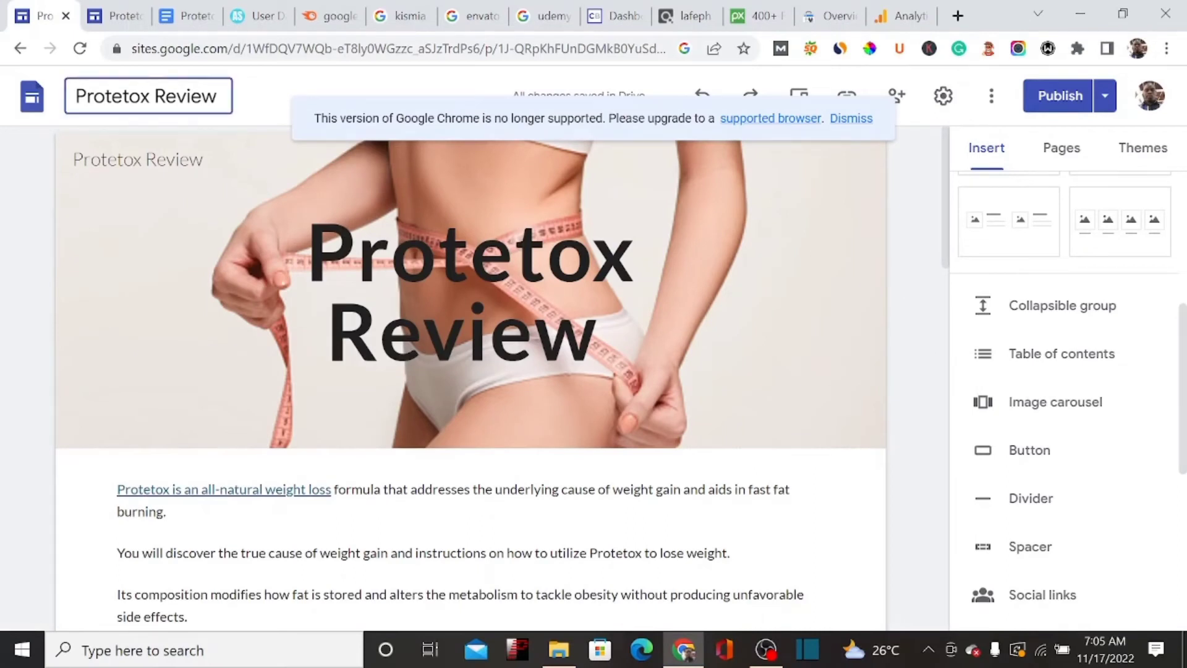
drag(219, 96, 83, 86)
key(ctrl+c)
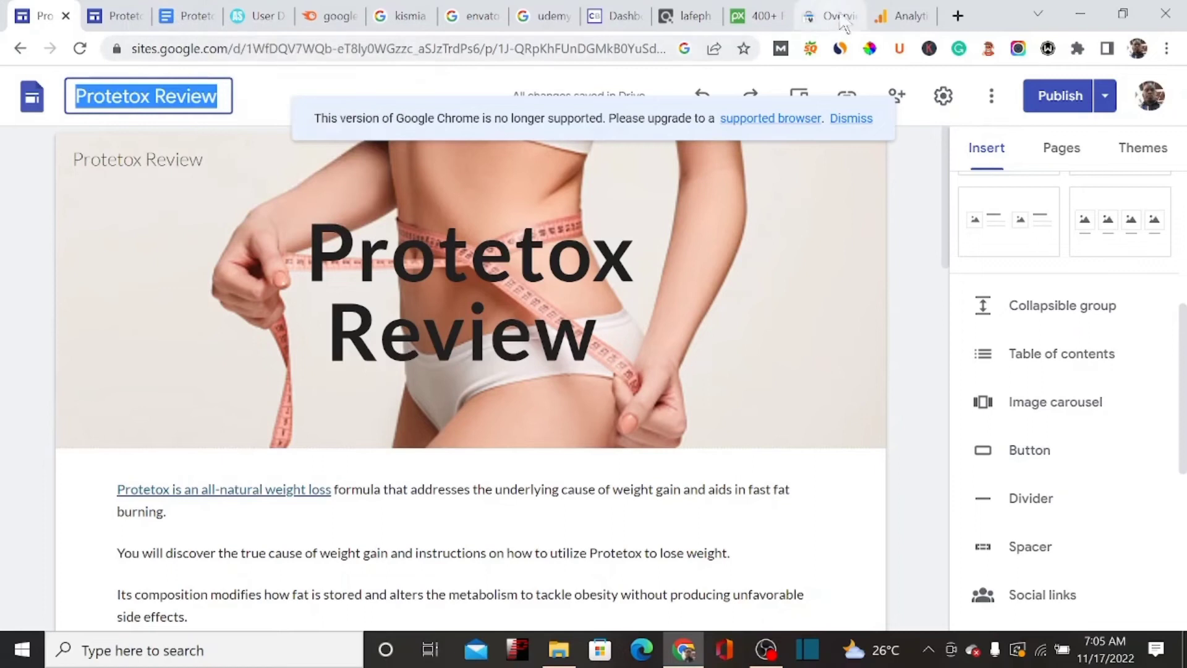
click(897, 16)
click(309, 453)
key(ctrl+v)
Enable data sharing with Google products & services for the new account and proceed to the property setup
drag(1180, 263, 1181, 367)
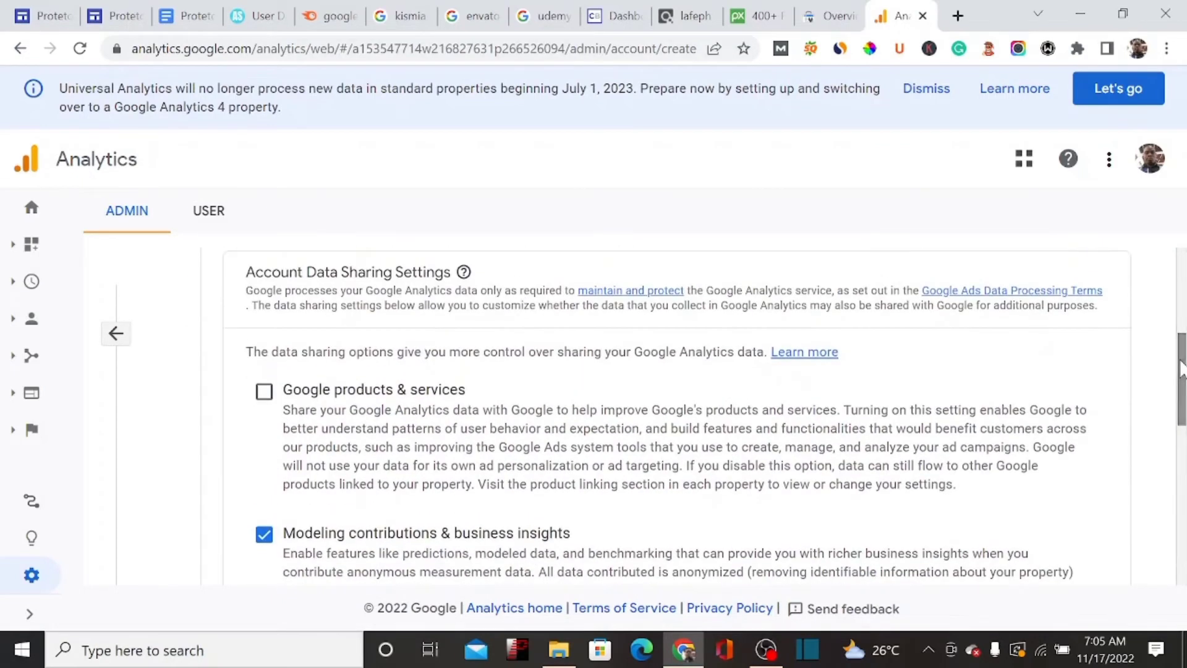
click(264, 391)
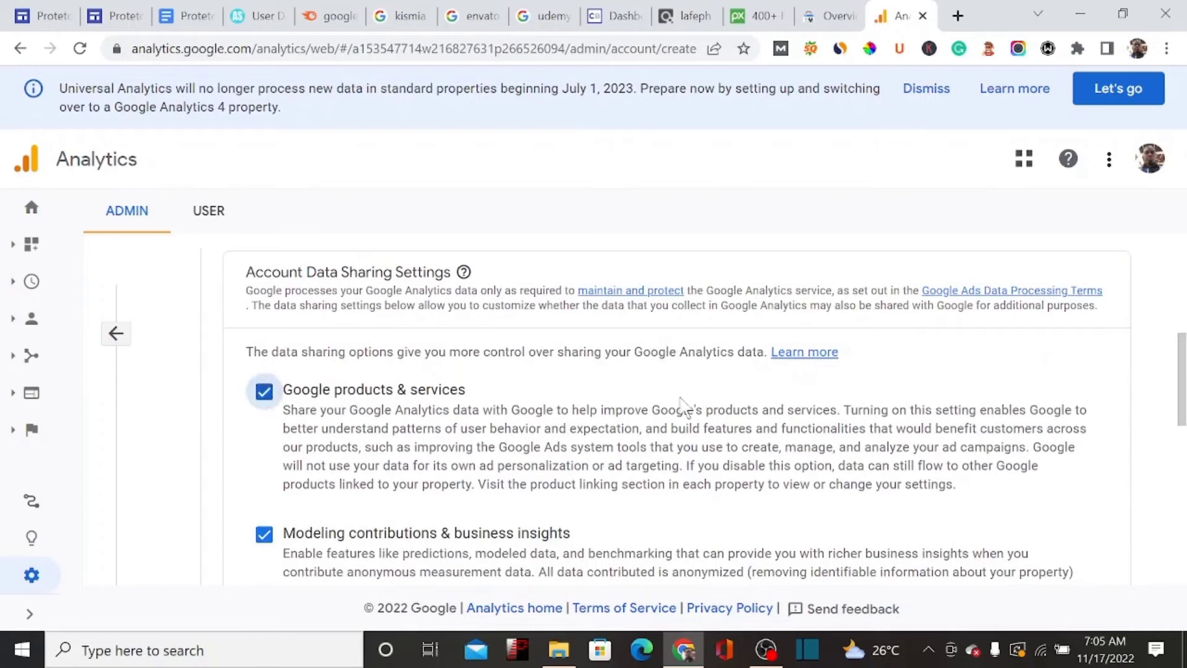
drag(1181, 380, 1181, 519)
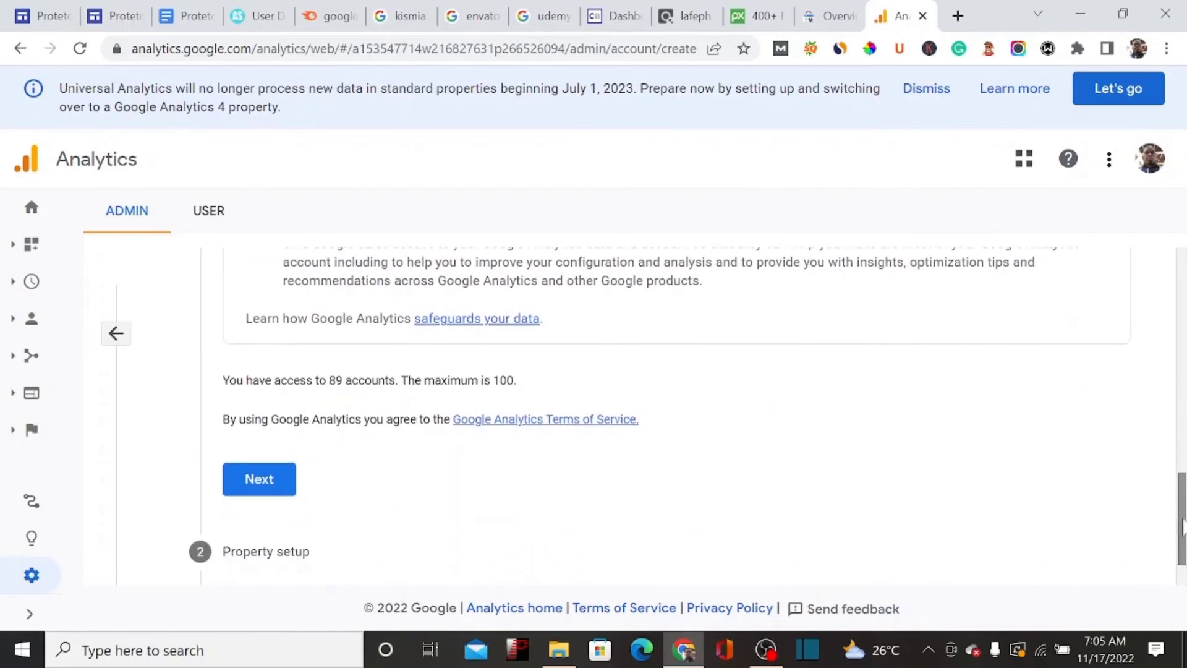
click(259, 480)
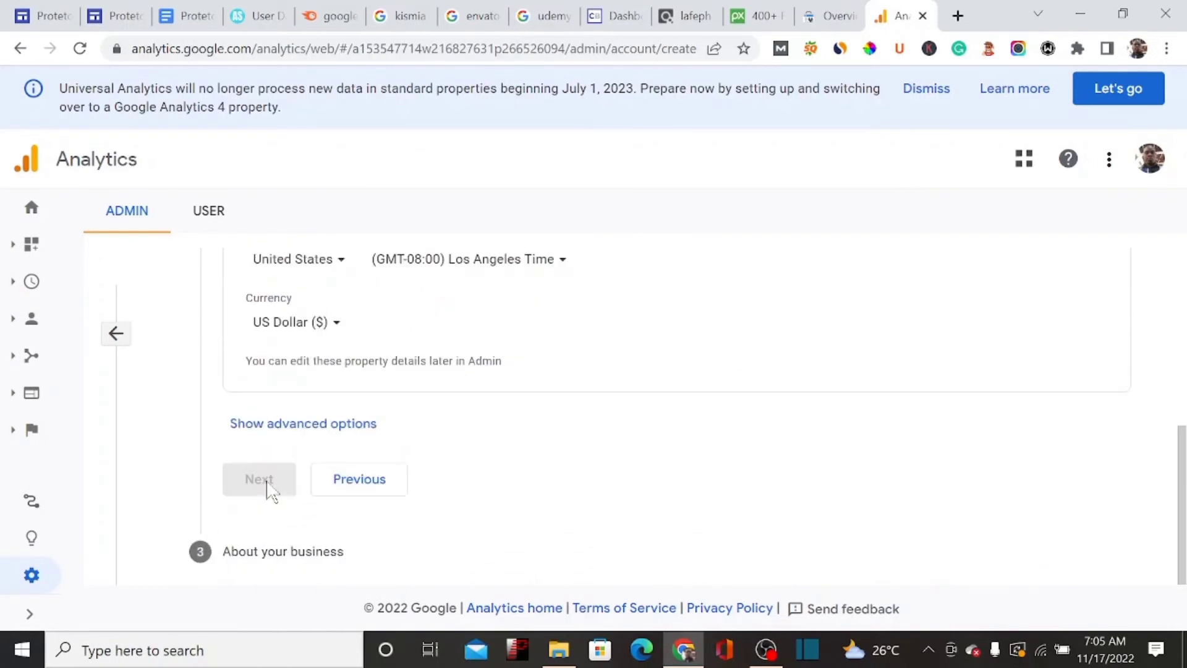
Name the property Protetox Review and proceed to the business information
drag(1180, 492, 1181, 353)
click(413, 479)
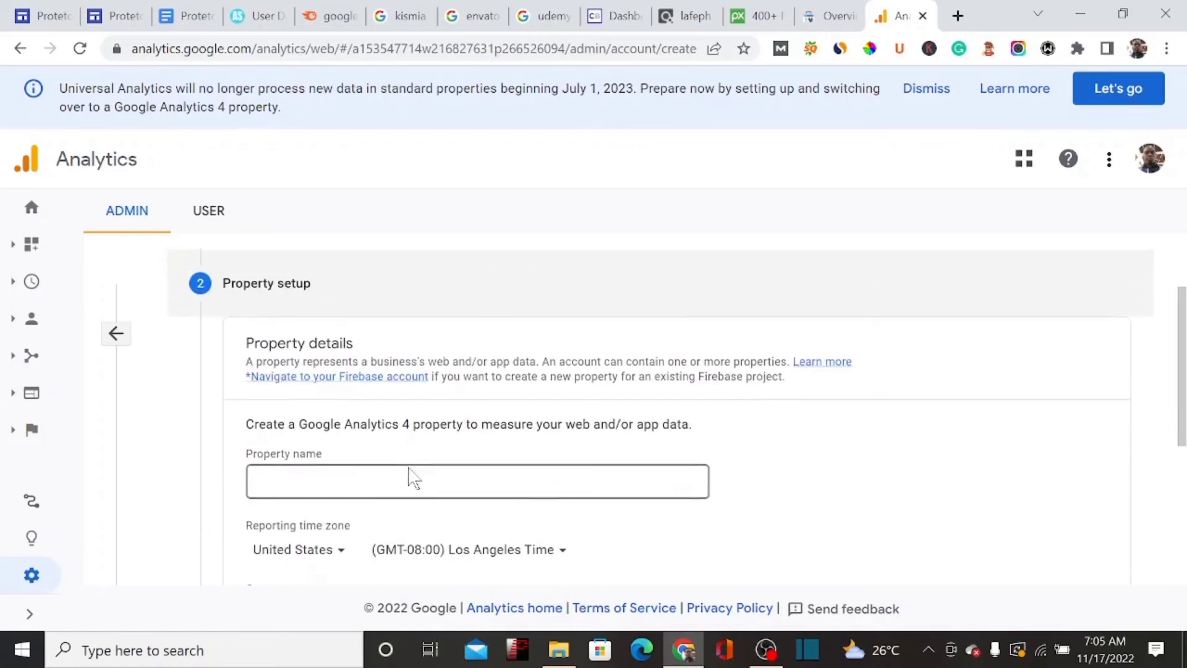
key(ctrl+v)
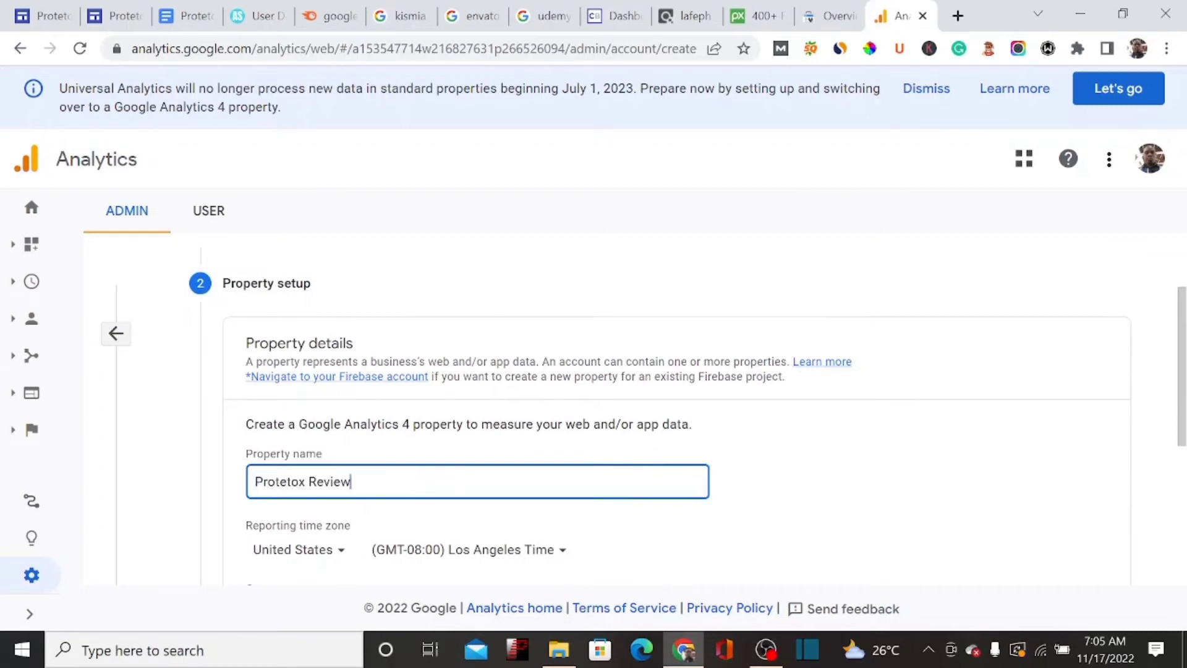
drag(1184, 334, 1175, 436)
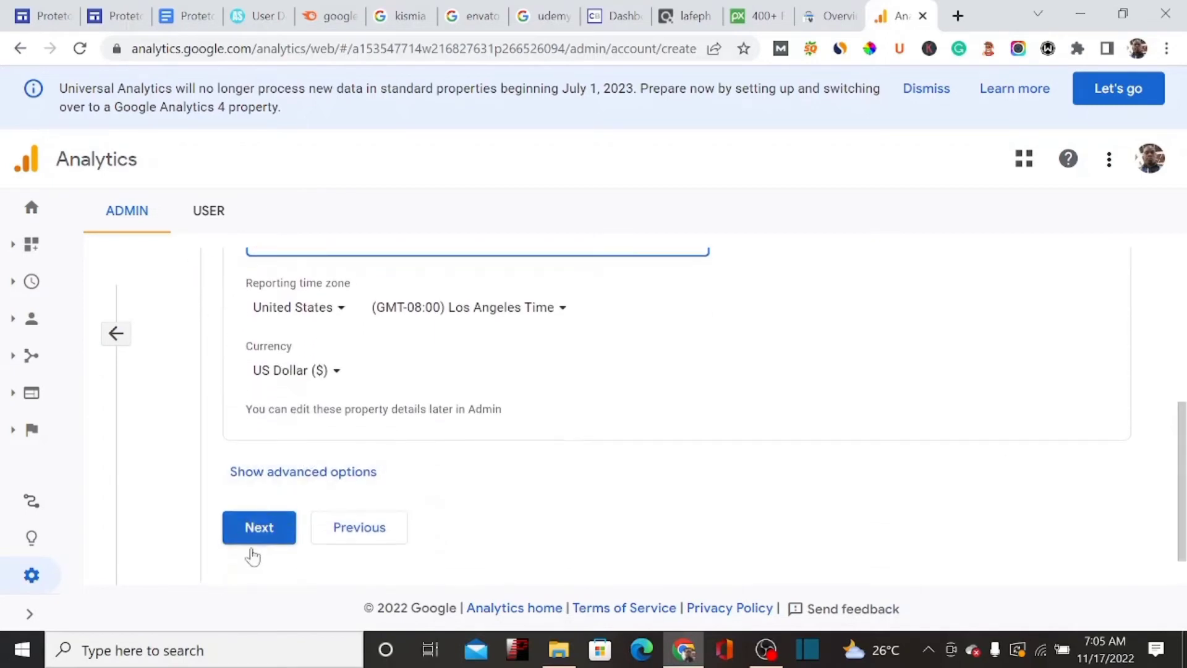
click(271, 529)
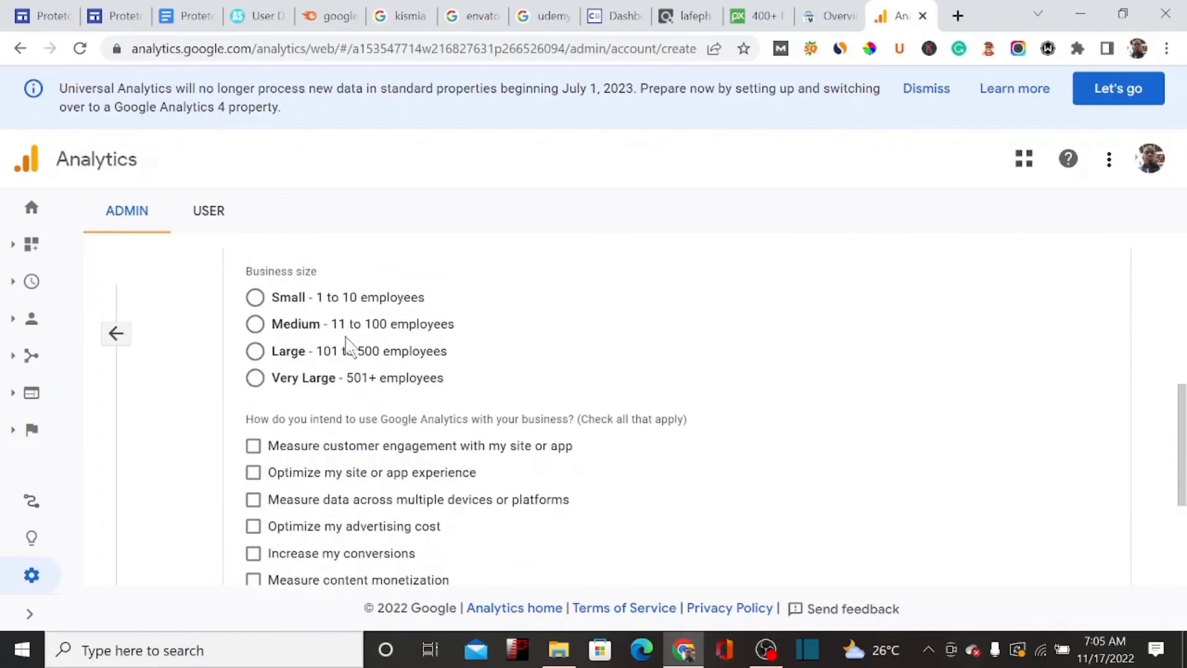
Set the industry category to Food & Drink and the business size to Small - 1 to 10 employees
drag(1182, 465, 1166, 422)
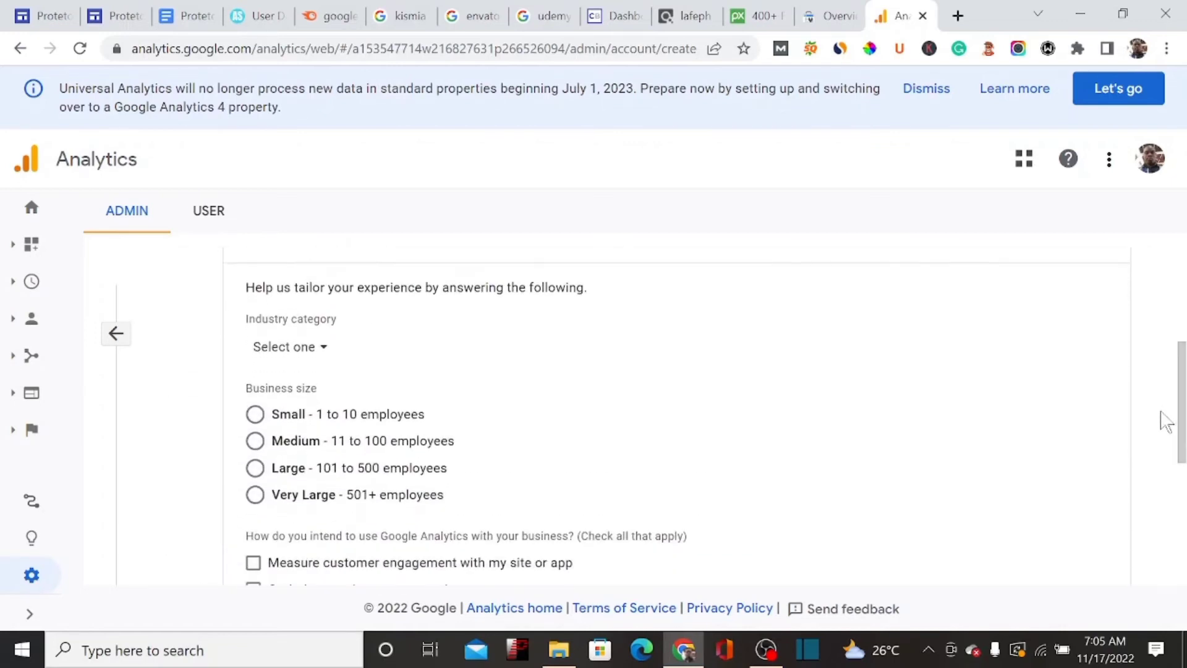
click(302, 353)
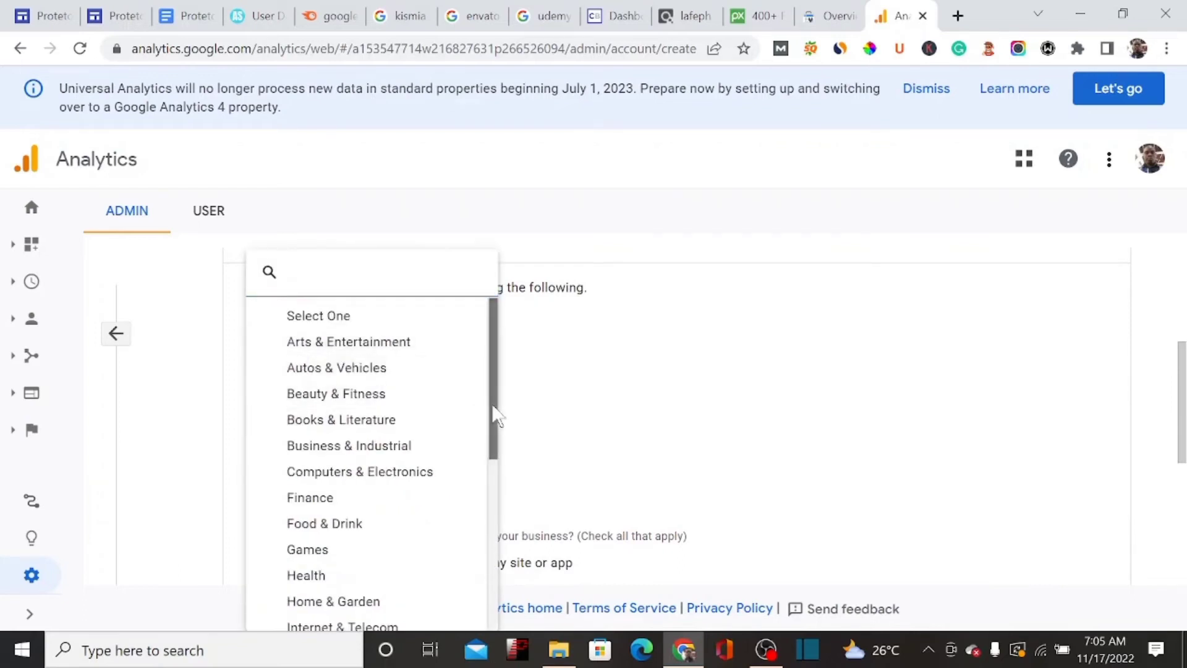
drag(494, 416, 493, 440)
click(355, 472)
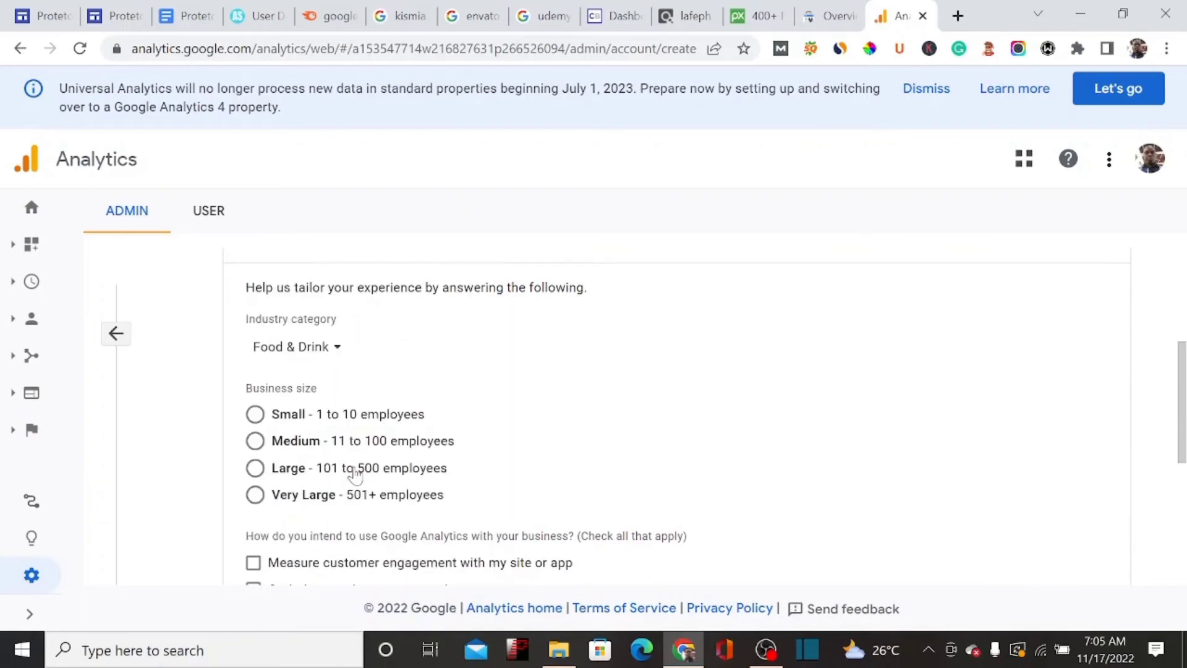
click(256, 416)
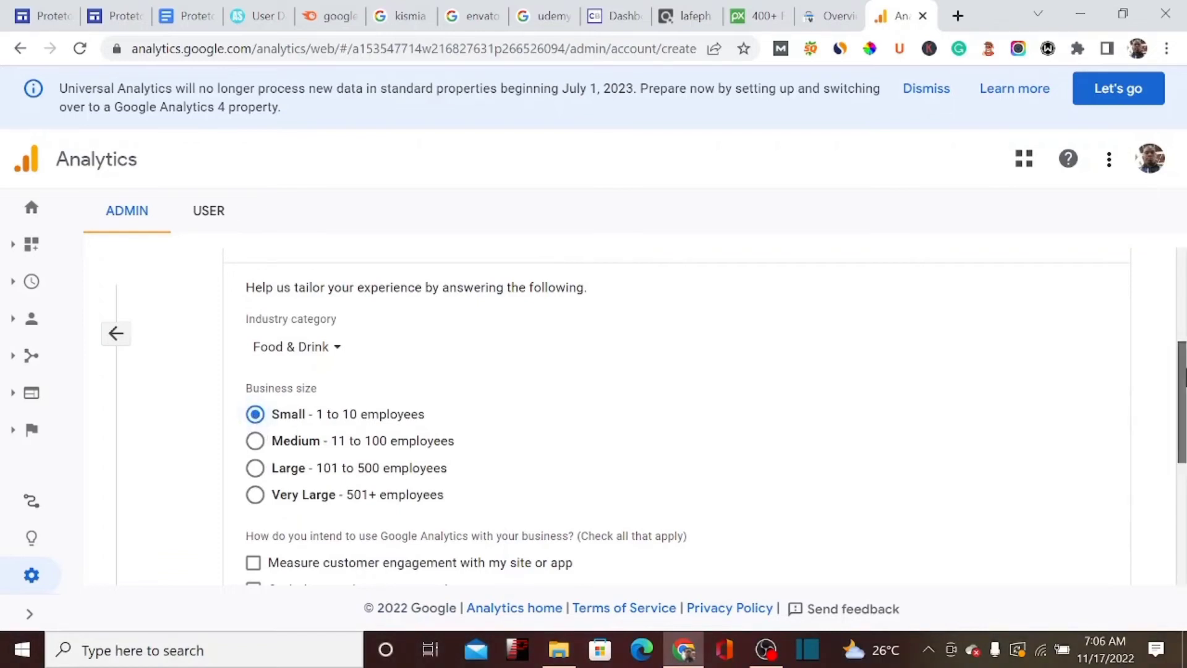
Select Optimize my site or app experience as the intended use and submit the account for creation
scroll(1019, 446, down, 2)
scroll(408, 479, down, 3)
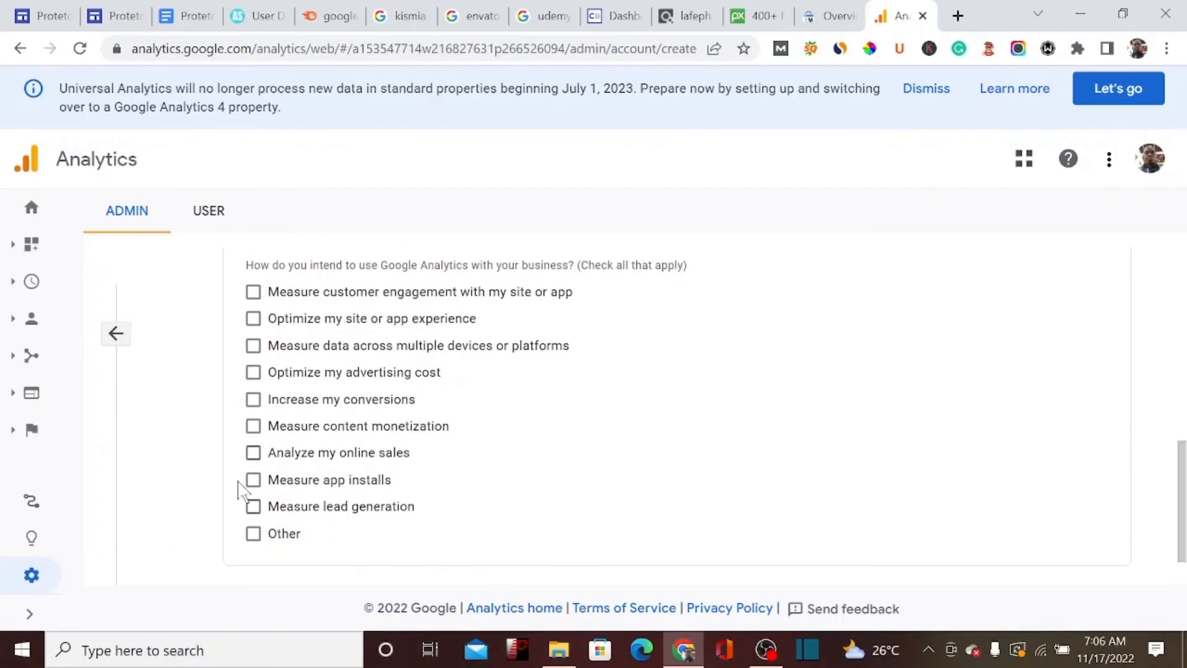
click(253, 319)
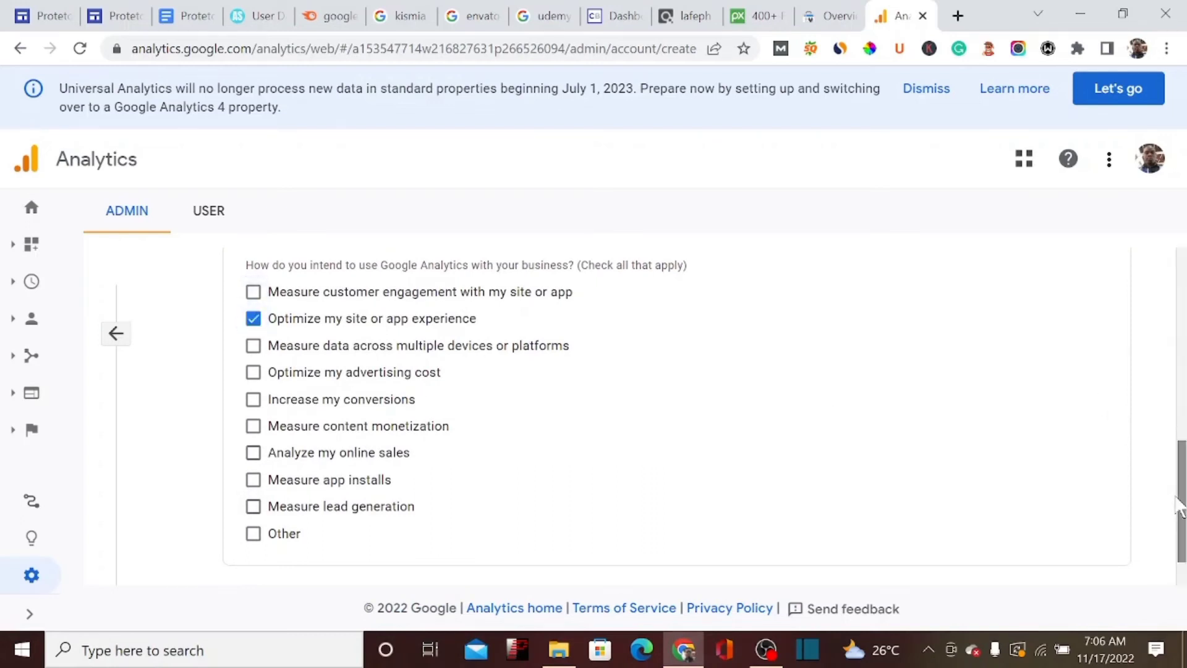
scroll(1178, 539, down, 1)
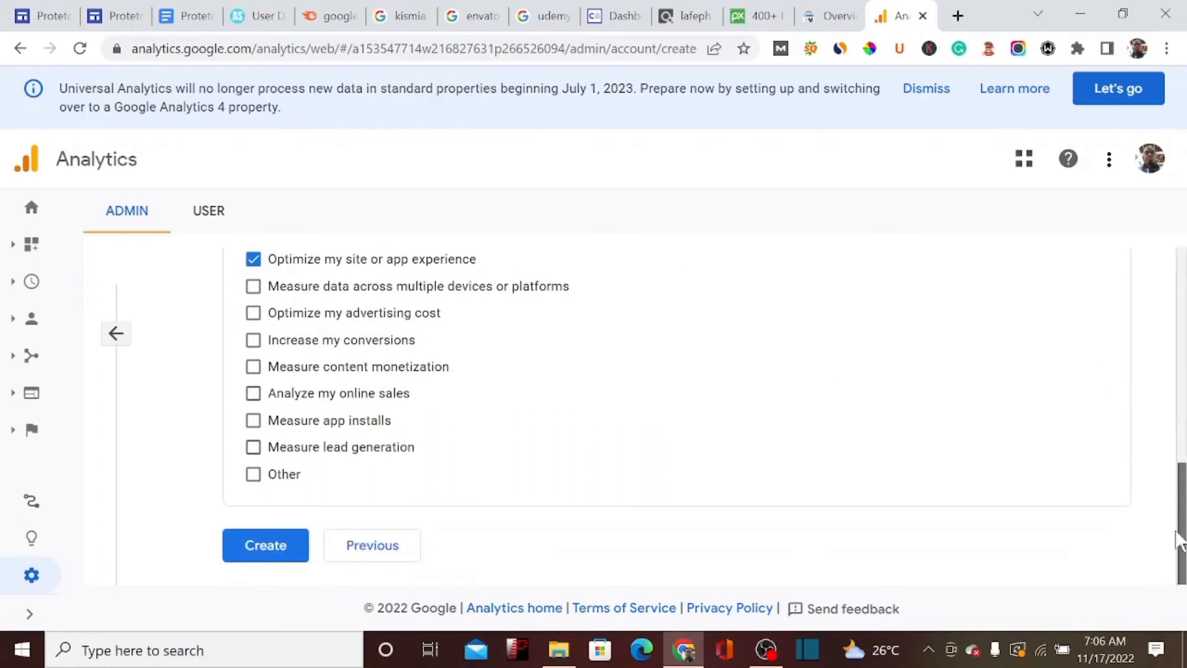
click(287, 546)
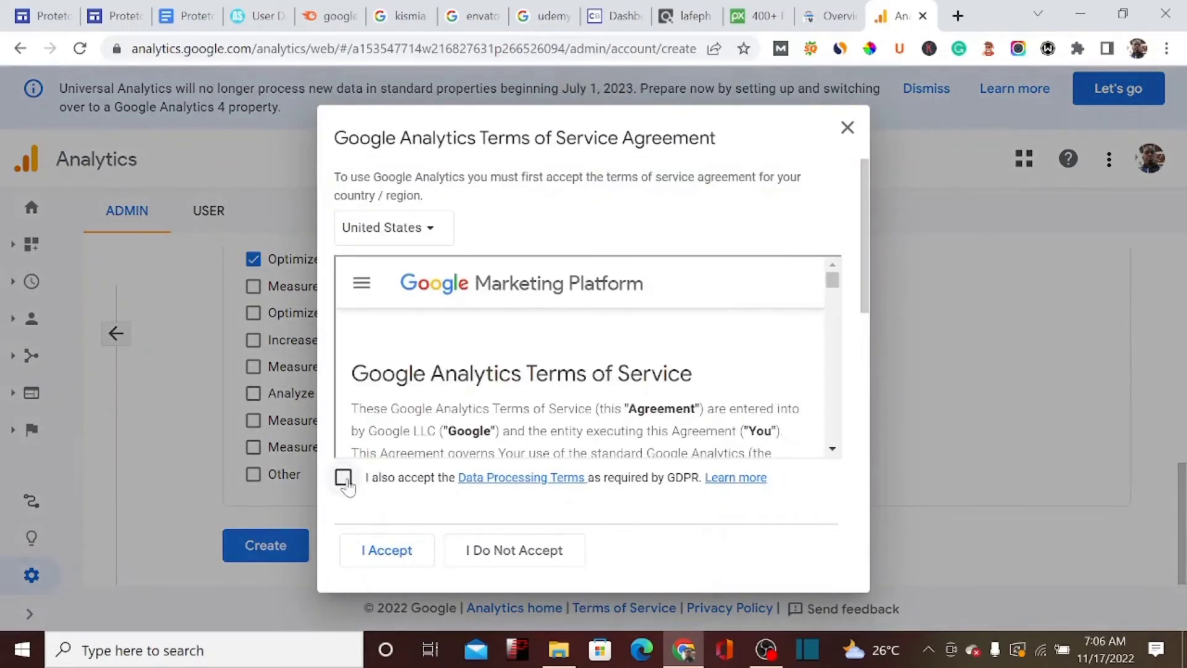
Accept the Data Processing Terms, the Measurement Controller-Controller Data Protection Terms and the Google Analytics Terms of Service
click(345, 481)
click(406, 564)
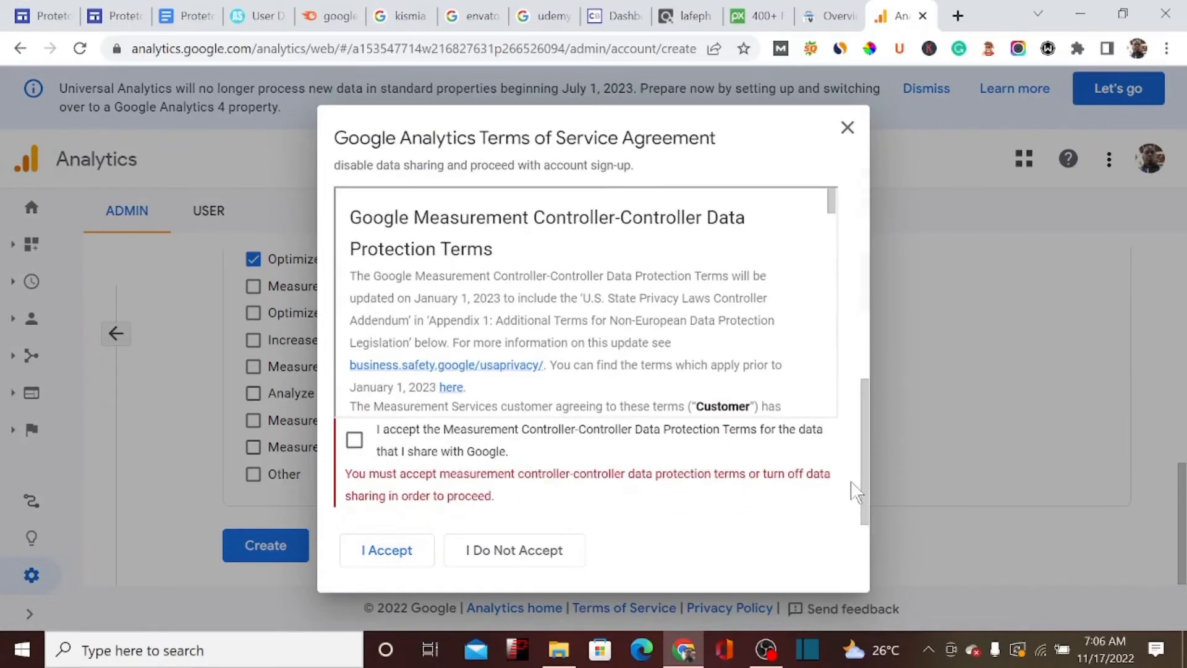
click(355, 440)
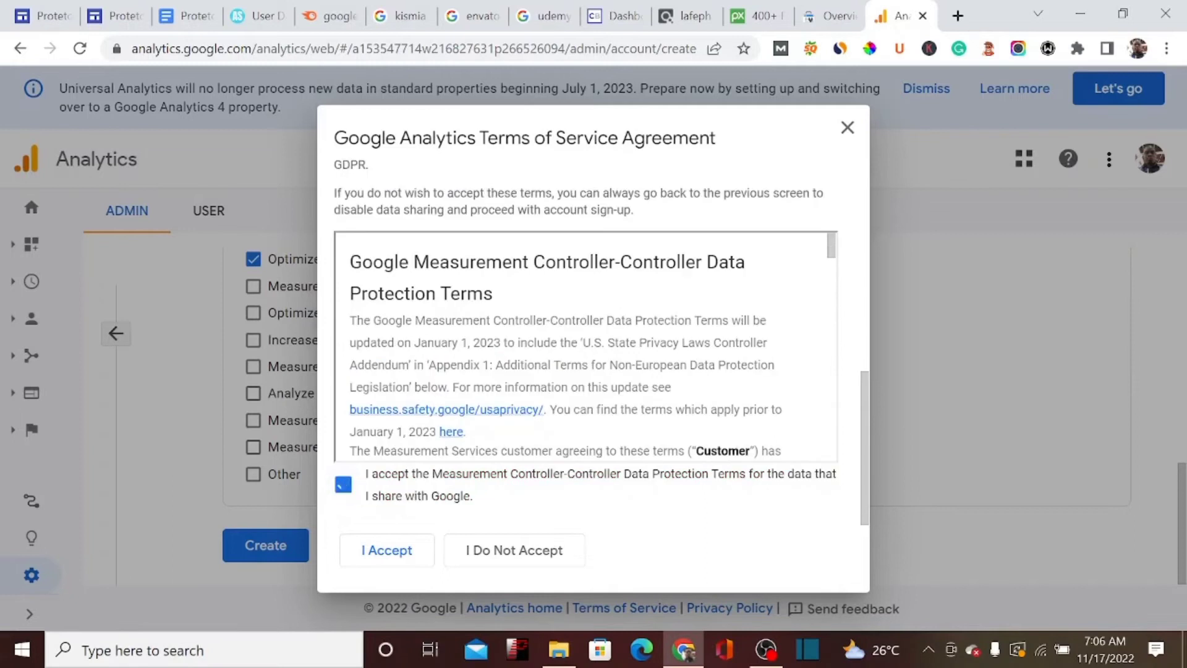
click(391, 554)
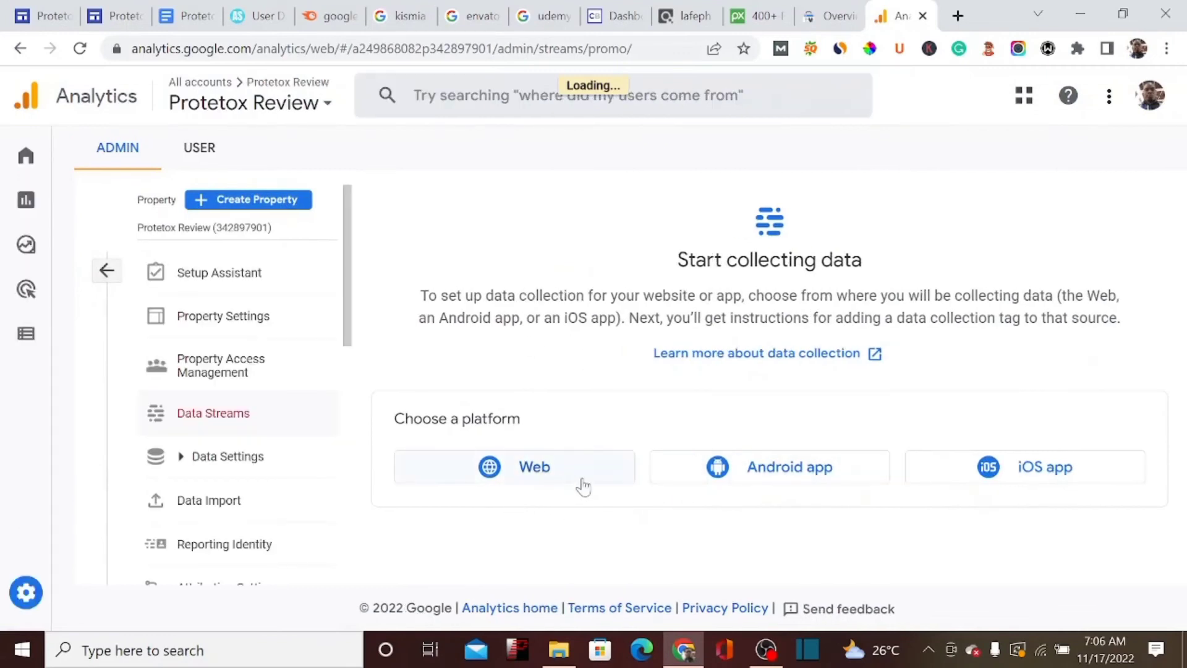
click(530, 466)
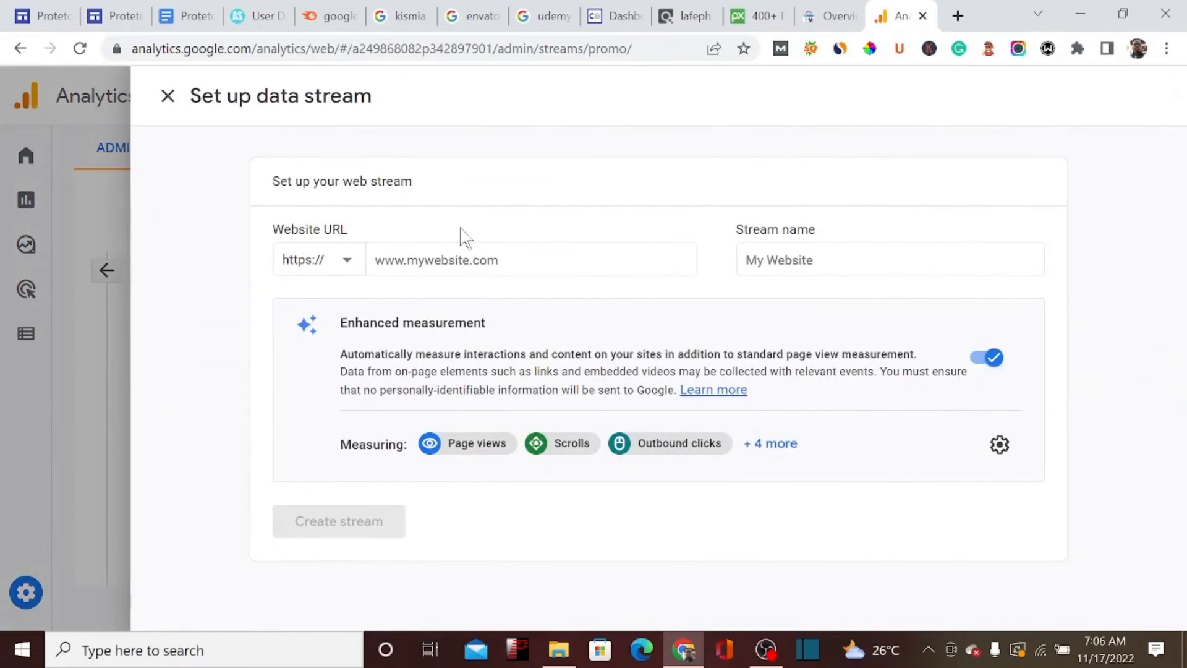
click(111, 15)
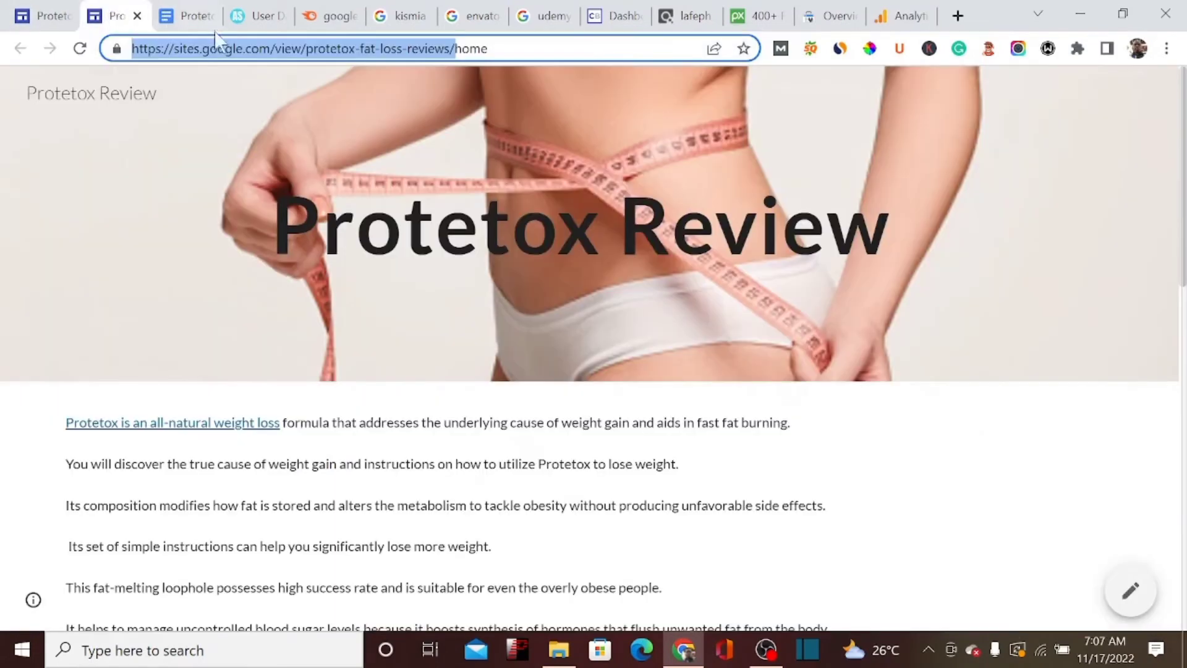
click(451, 48)
drag(455, 48, 131, 48)
key(ctrl+c)
click(908, 15)
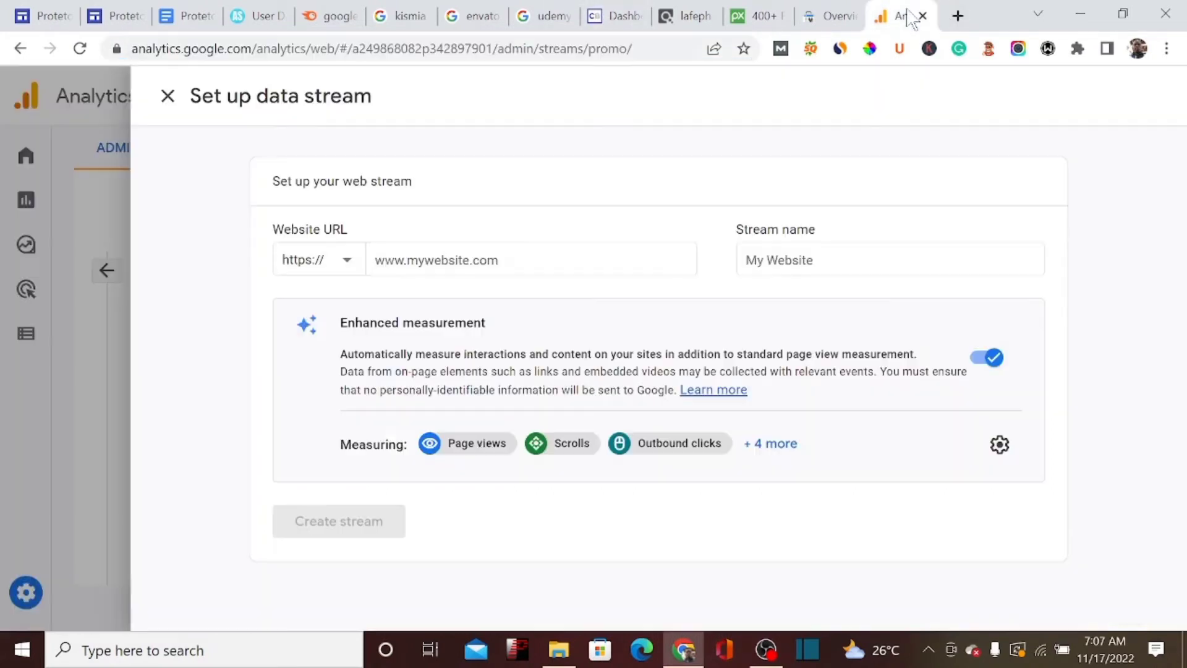
click(488, 259)
key(ctrl+v)
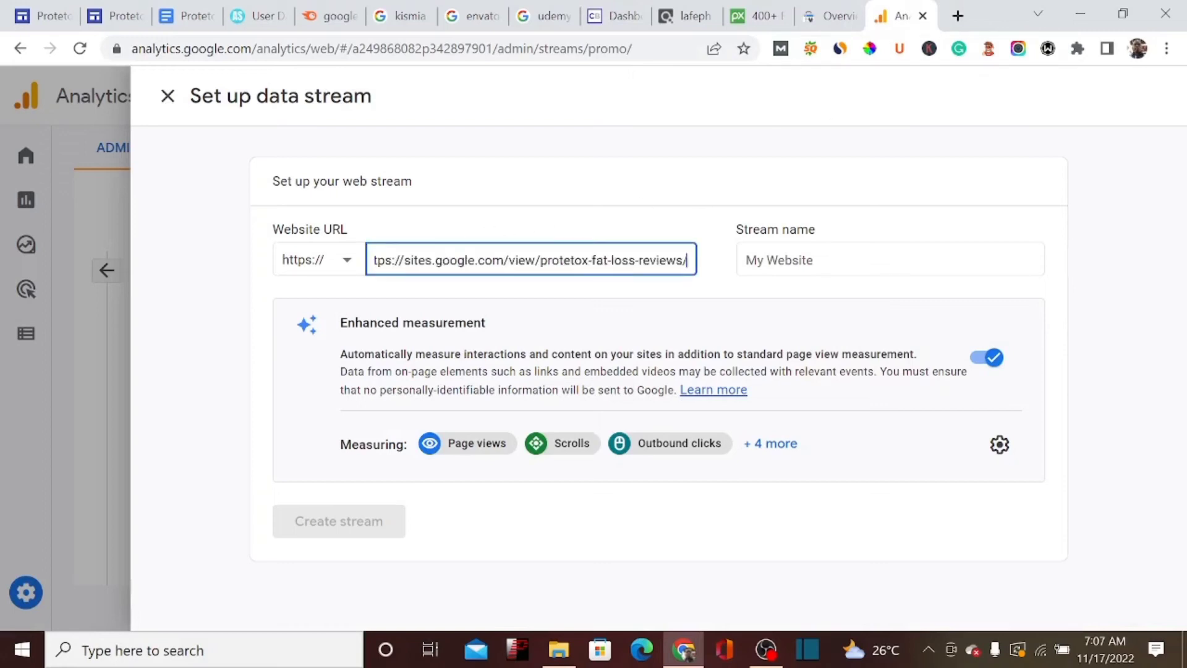
click(804, 260)
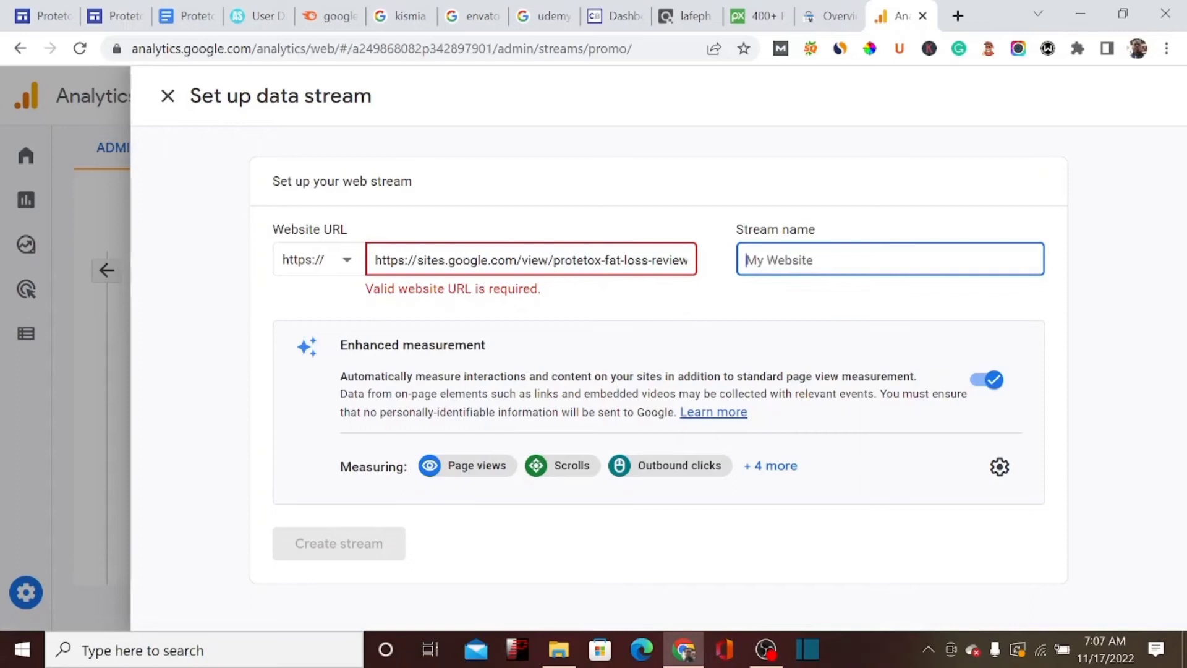
click(406, 260)
key(BackSpace)
key(BackSpace)
key(BackSpace)
key(BackSpace)
key(BackSpace)
key(BackSpace)
key(BackSpace)
key(BackSpace)
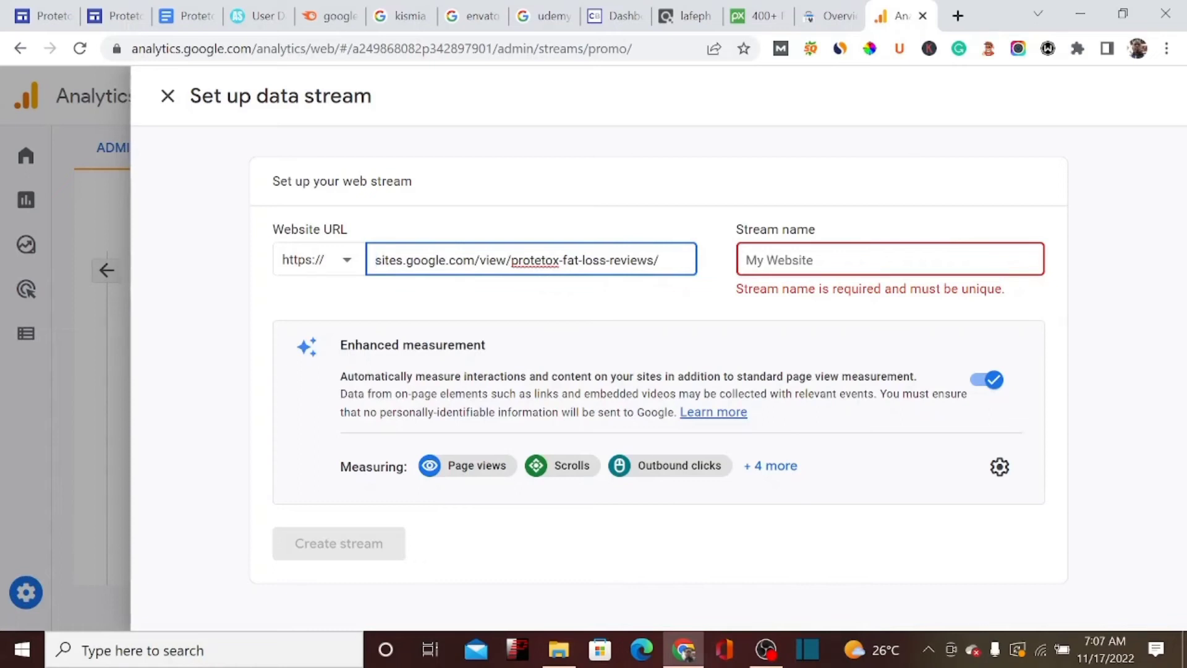
Name the stream with the site title copied from the Google Sites editor, Protetox Review, and create the stream
click(22, 19)
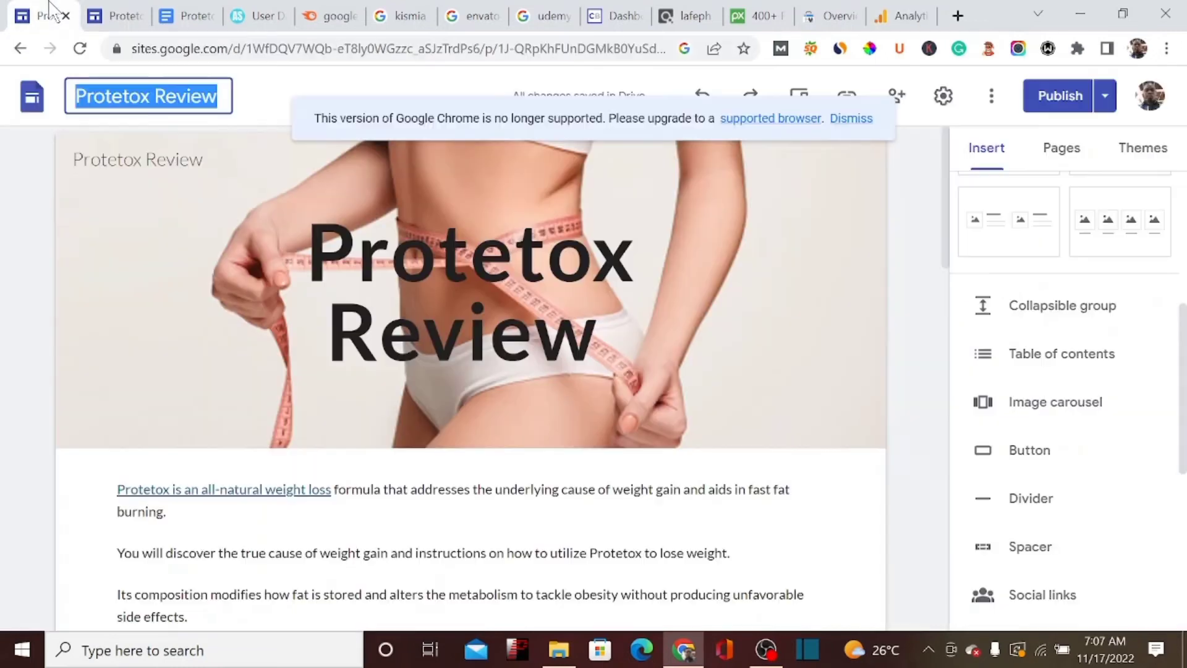
drag(218, 98, 80, 113)
key(ctrl+c)
click(895, 9)
click(745, 260)
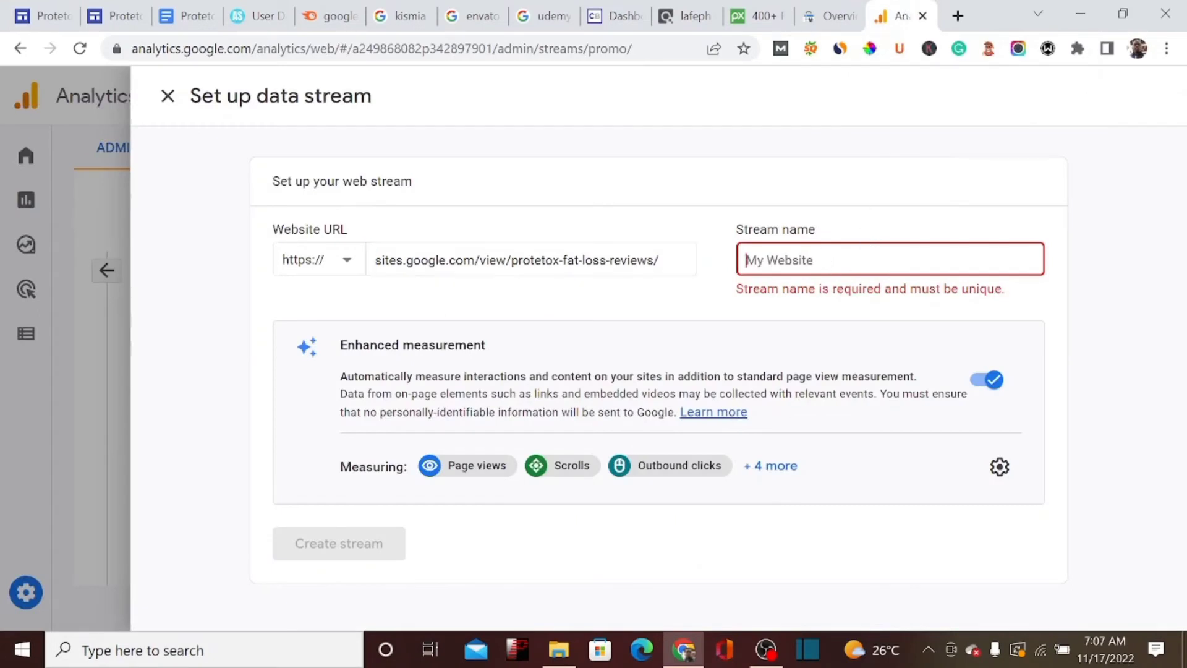
key(ctrl+v)
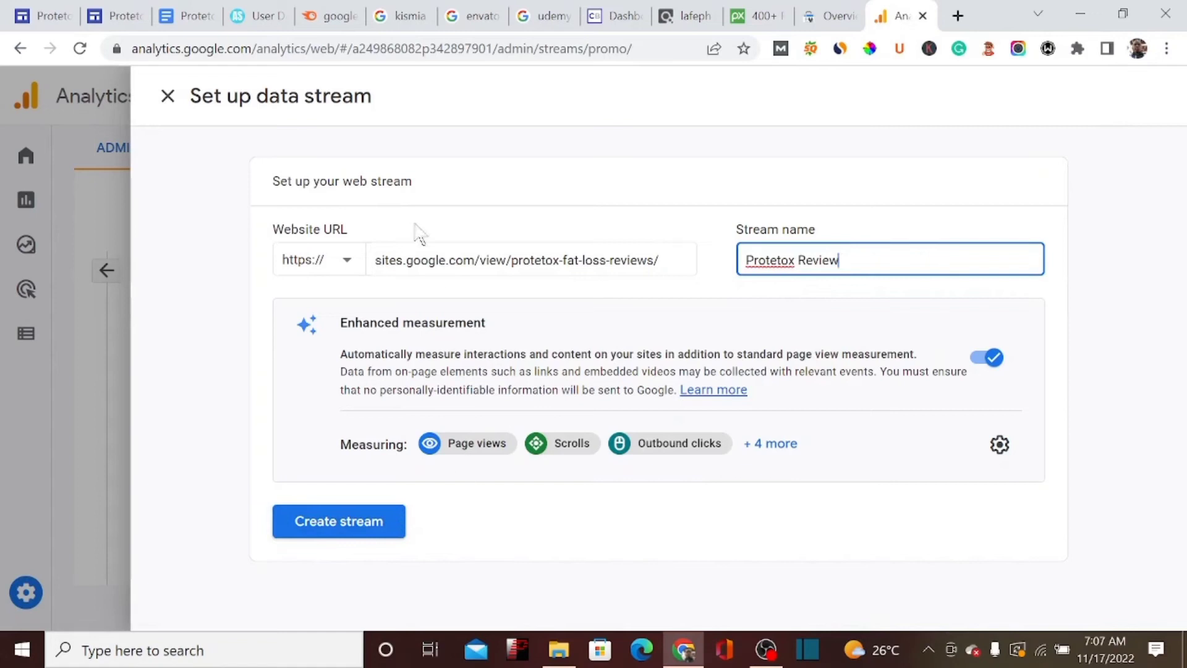
click(375, 525)
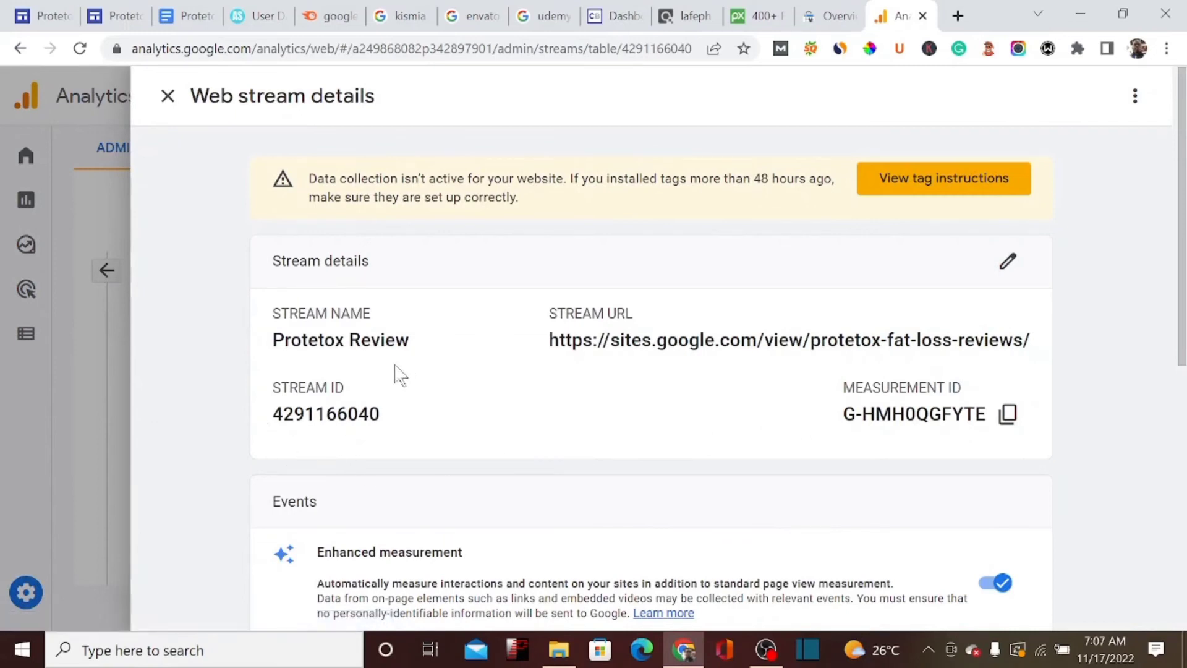
Switch to the Google Sites editor for Protetox Review and open the site's Analytics settings
mouse_move(49, 18)
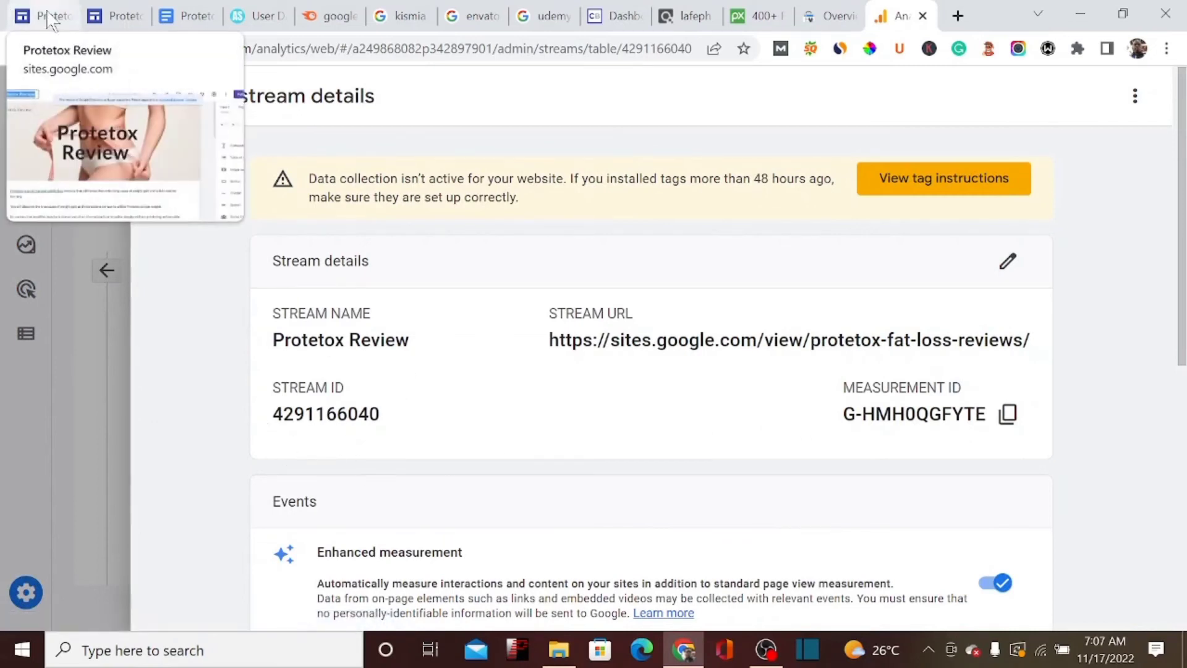
click(49, 19)
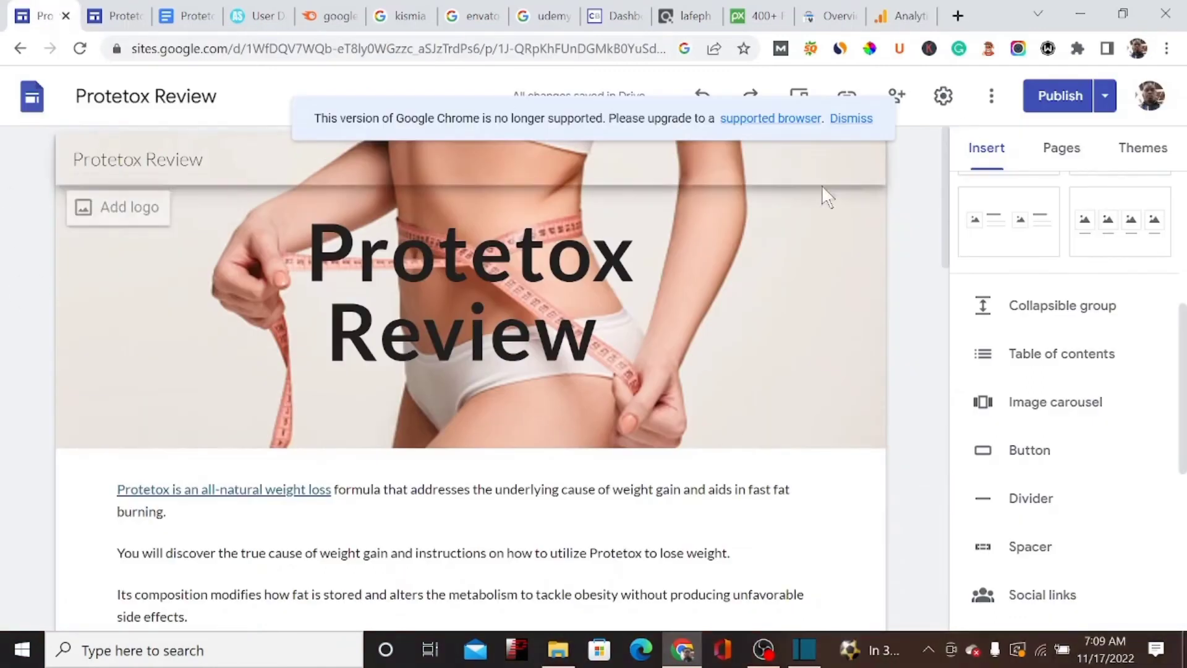
click(949, 100)
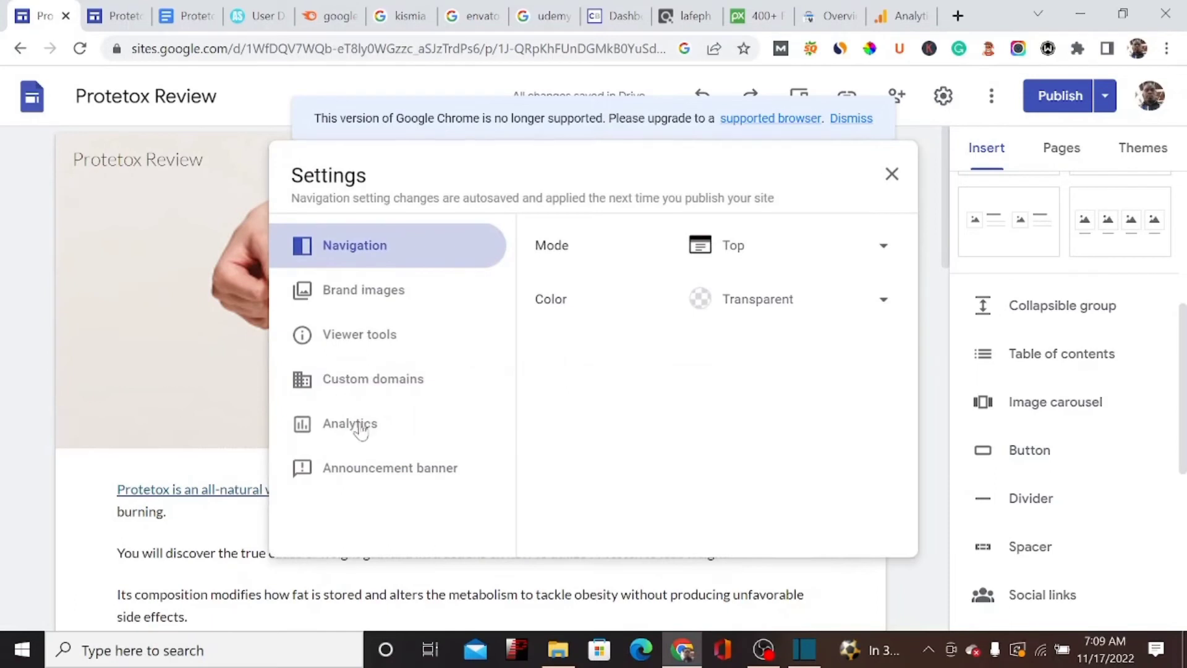
click(356, 431)
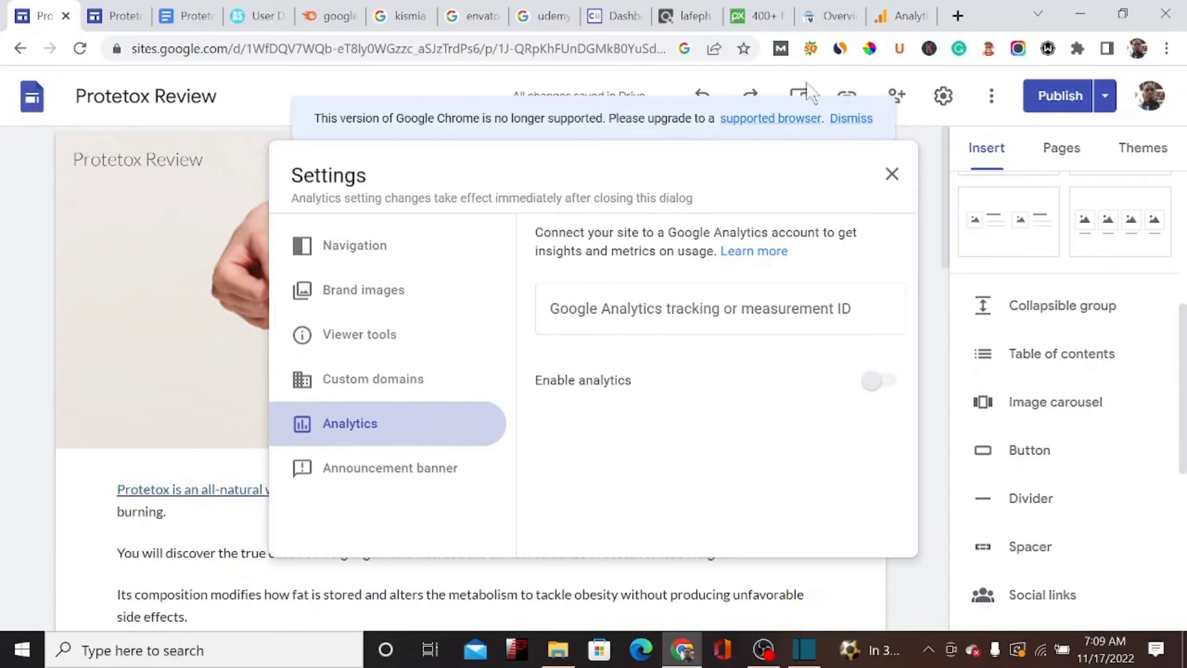
Copy the web stream's measurement ID from Google Analytics into the Google Sites analytics settings and close them so tracking is enabled
click(903, 15)
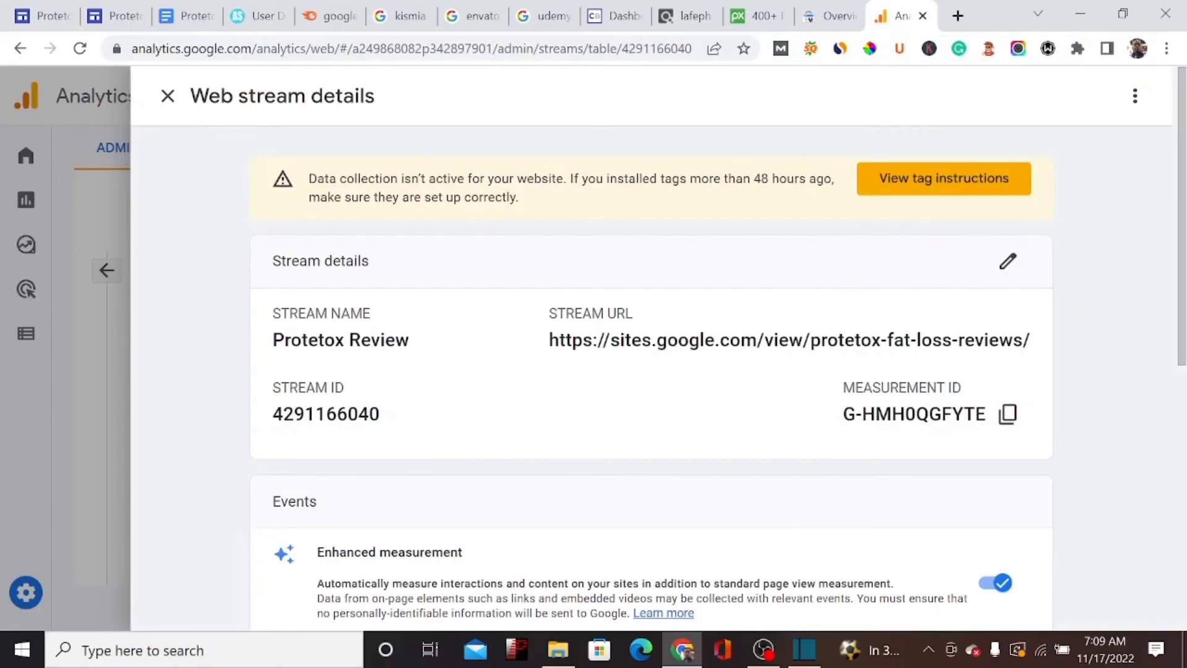
click(1008, 413)
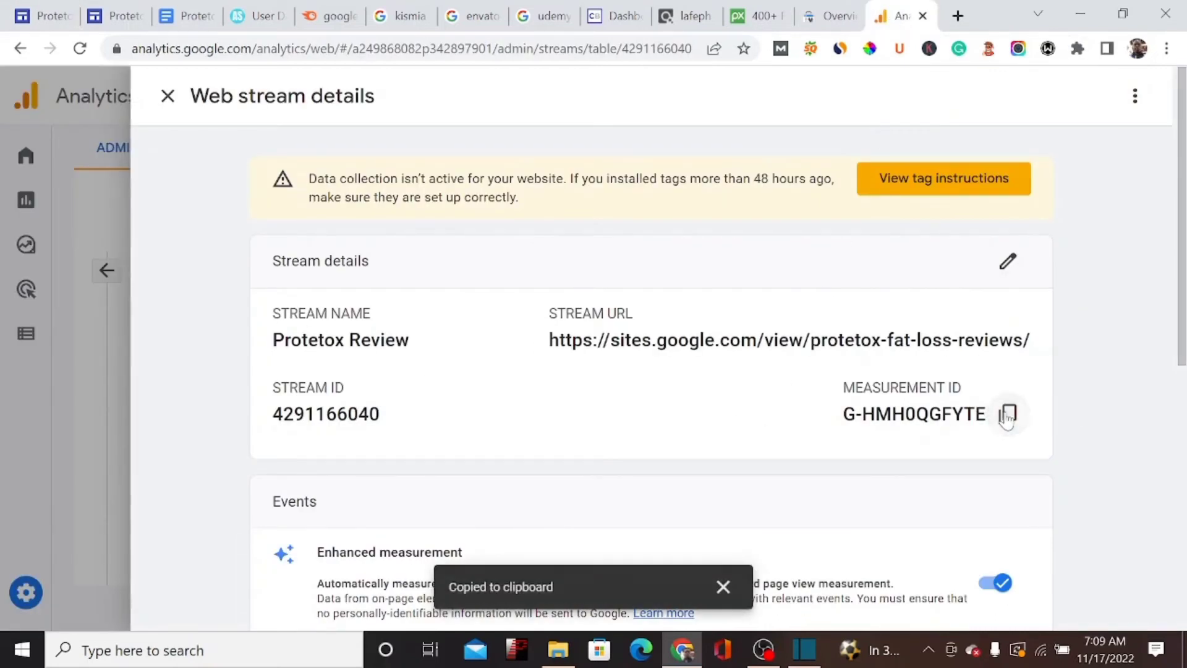
click(62, 14)
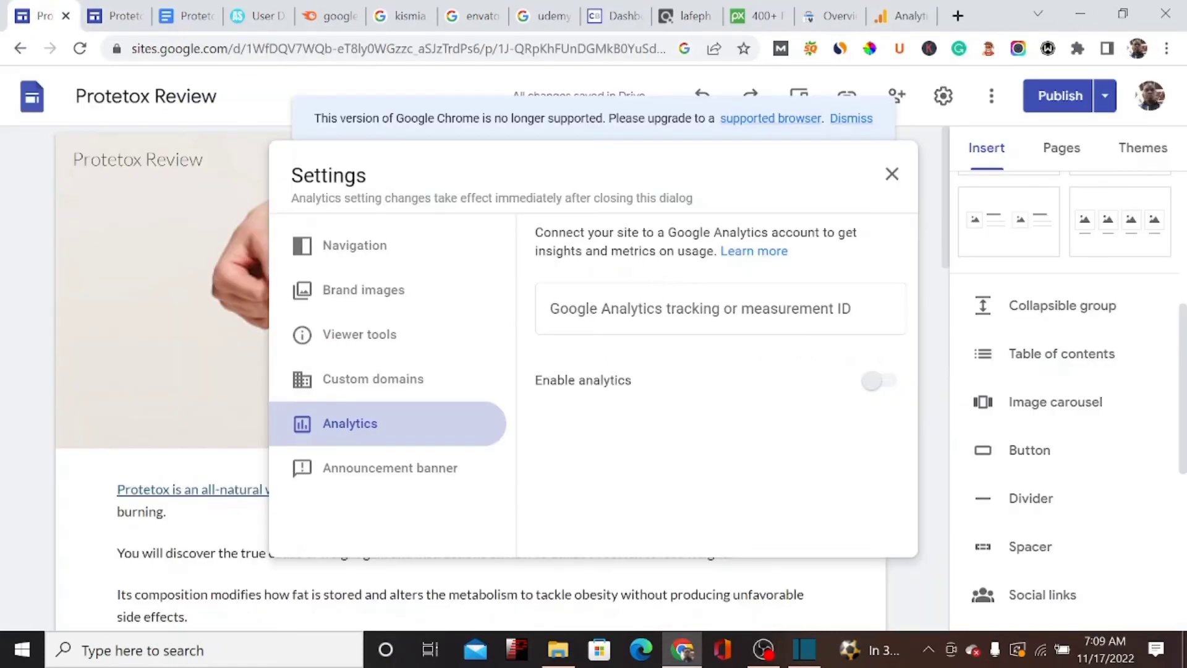
click(687, 309)
key(ctrl+v)
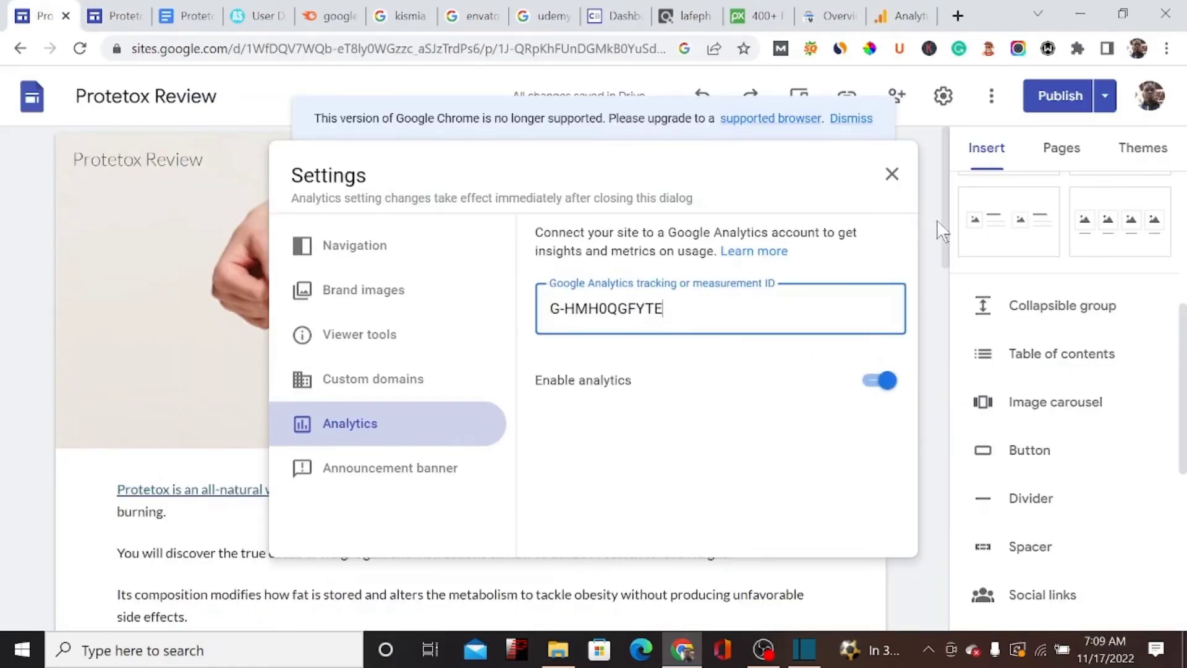
click(1046, 94)
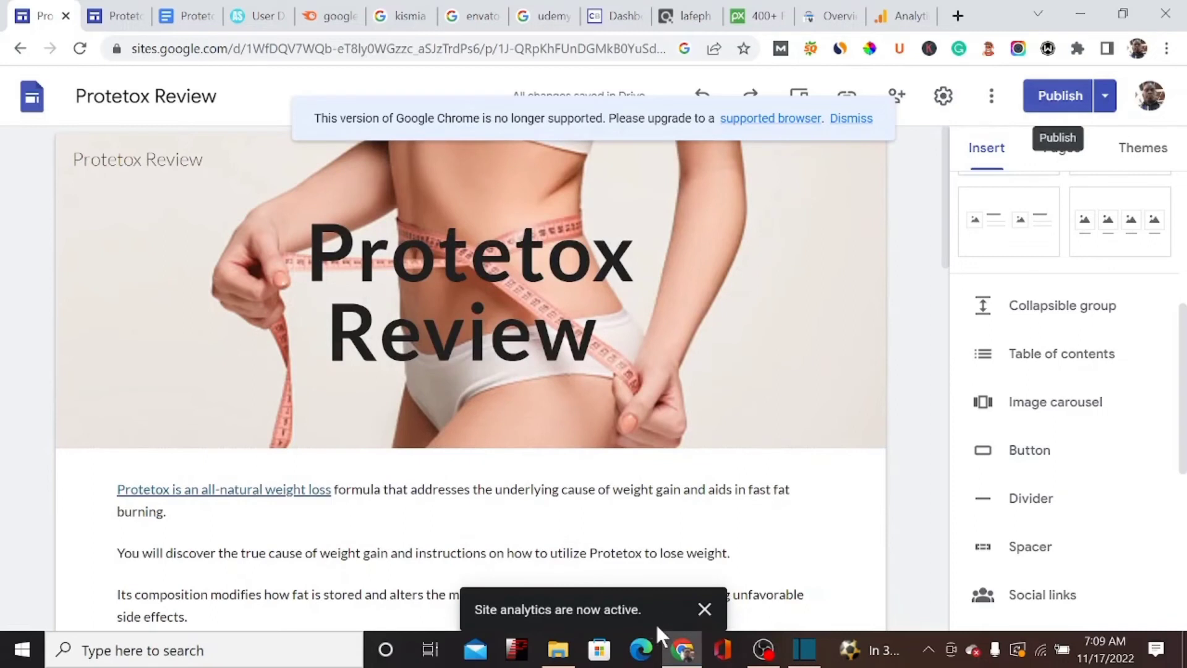
Open the site's publishing review to check for unpublished changes
mouse_move(854, 367)
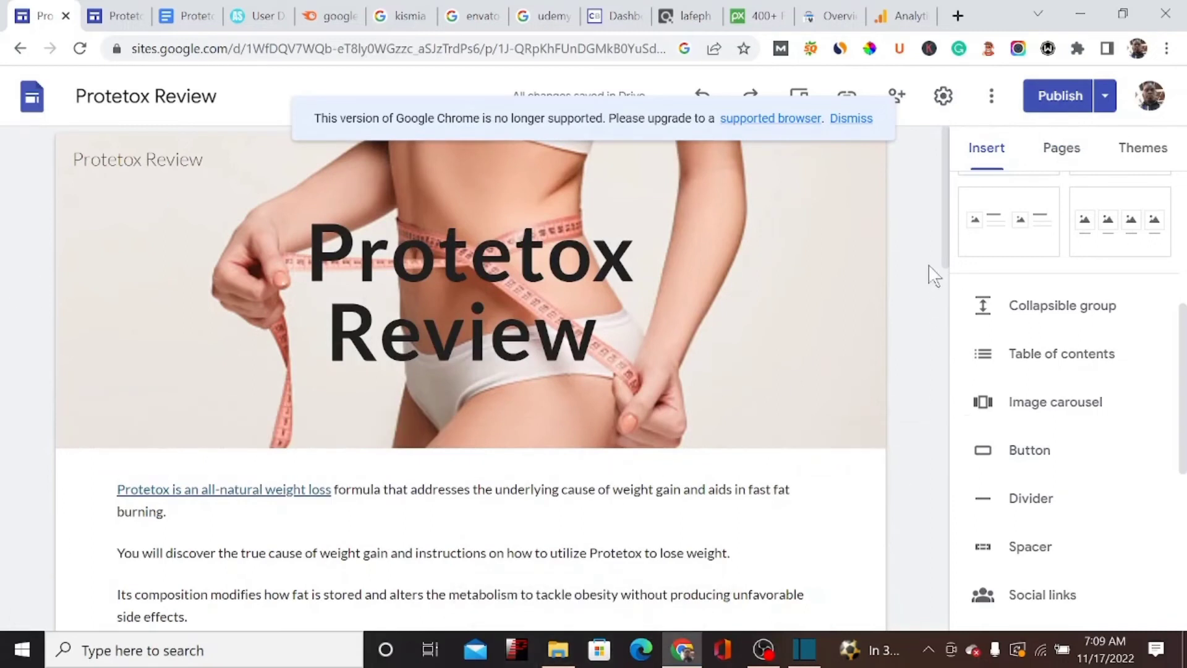
drag(949, 220, 974, 105)
click(1064, 97)
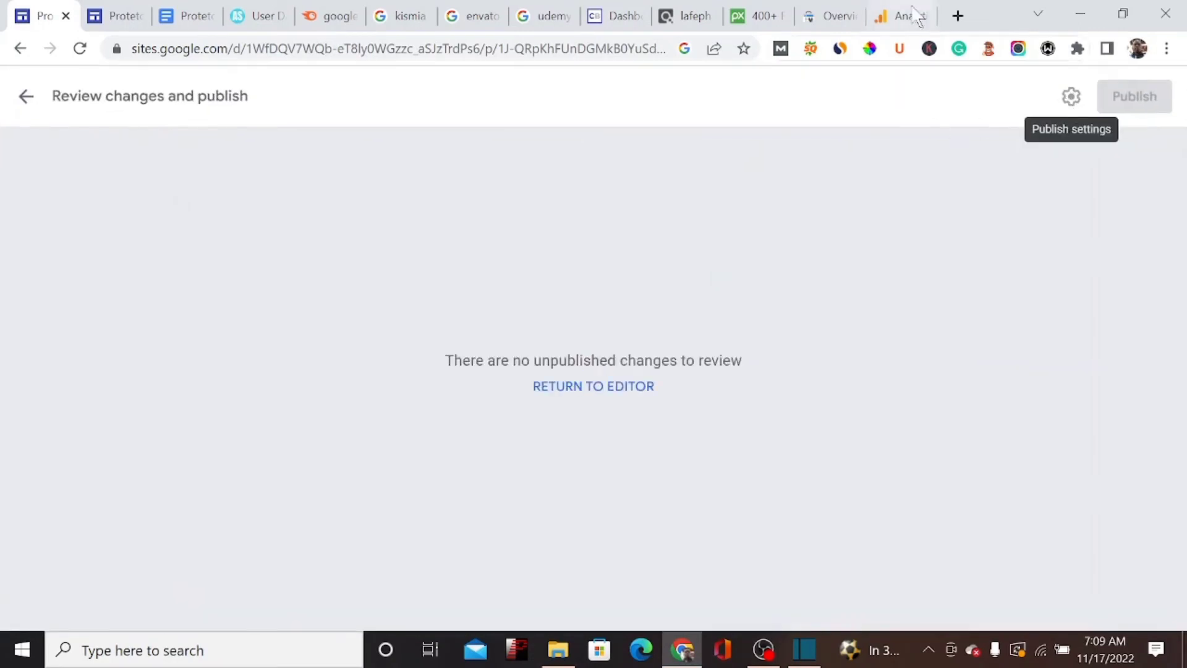
Switch to Google Search Console and start adding a new property
click(832, 16)
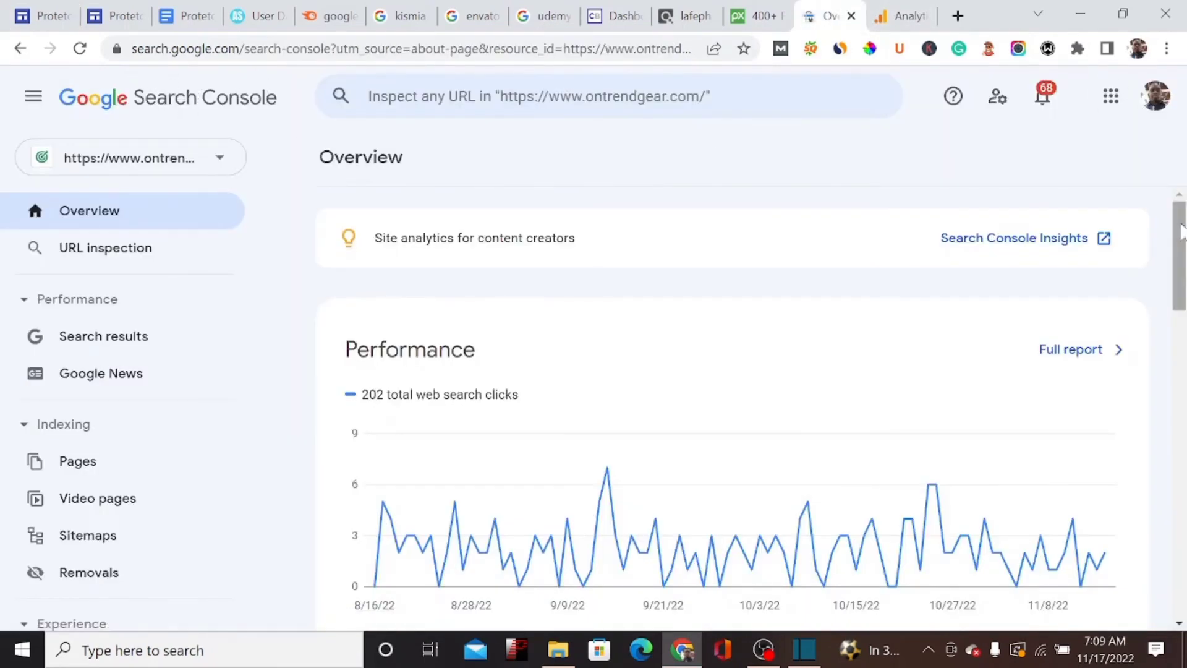
scroll(733, 402, down, 5)
scroll(1134, 532, down, 10)
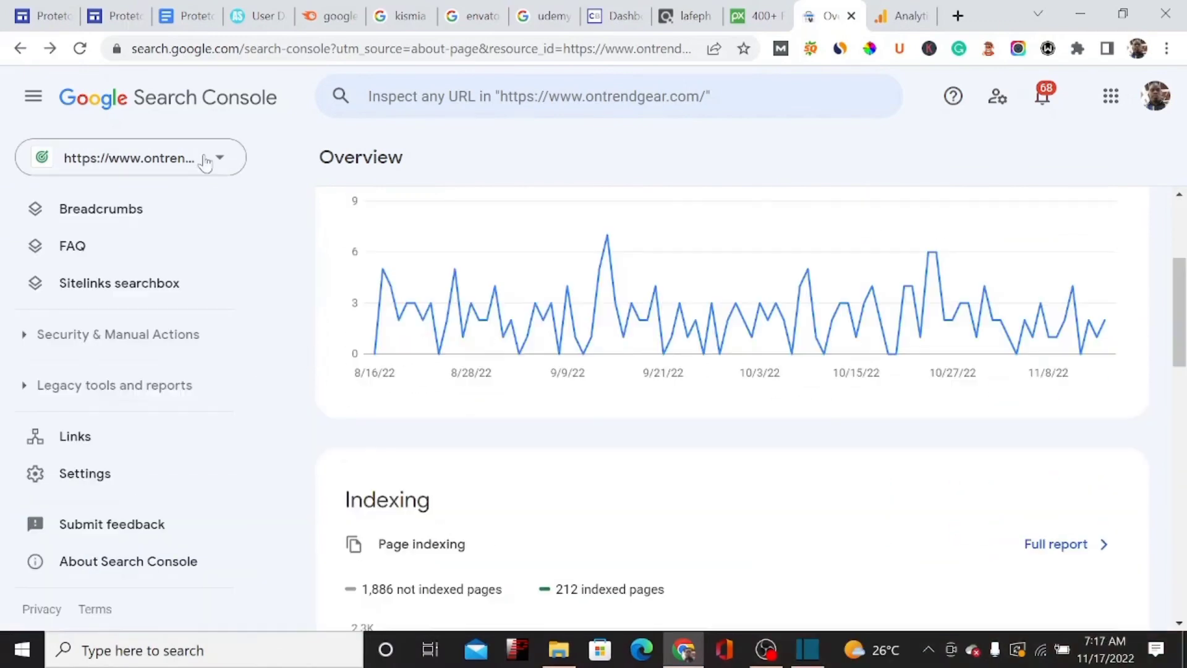
click(206, 159)
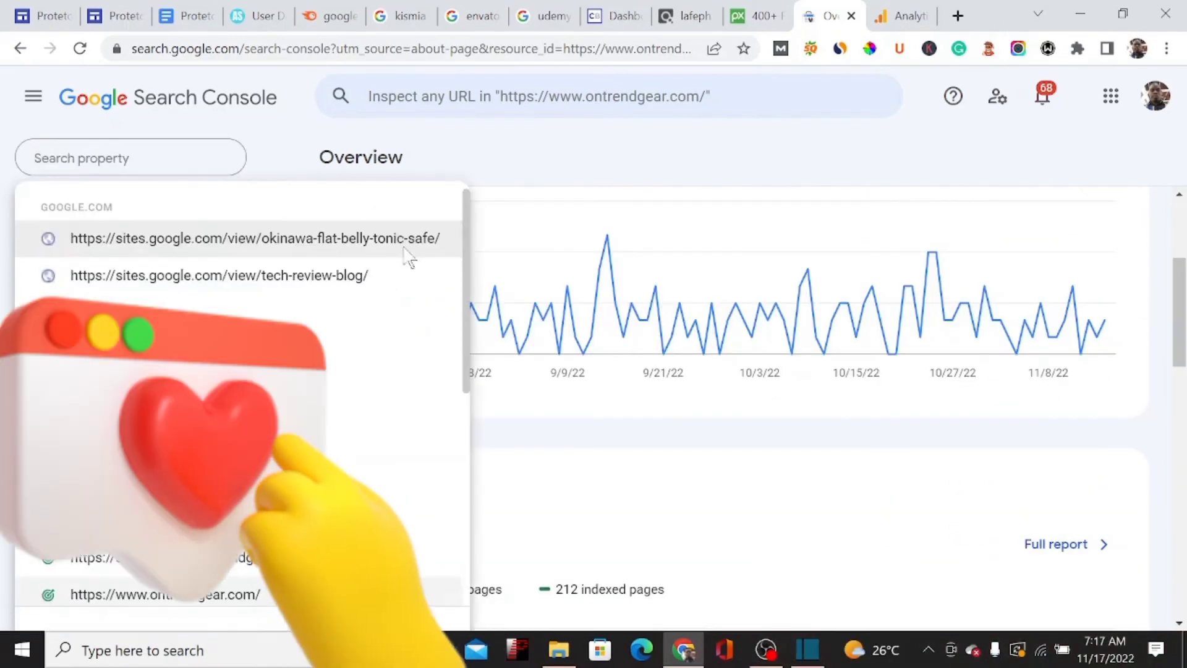
click(231, 616)
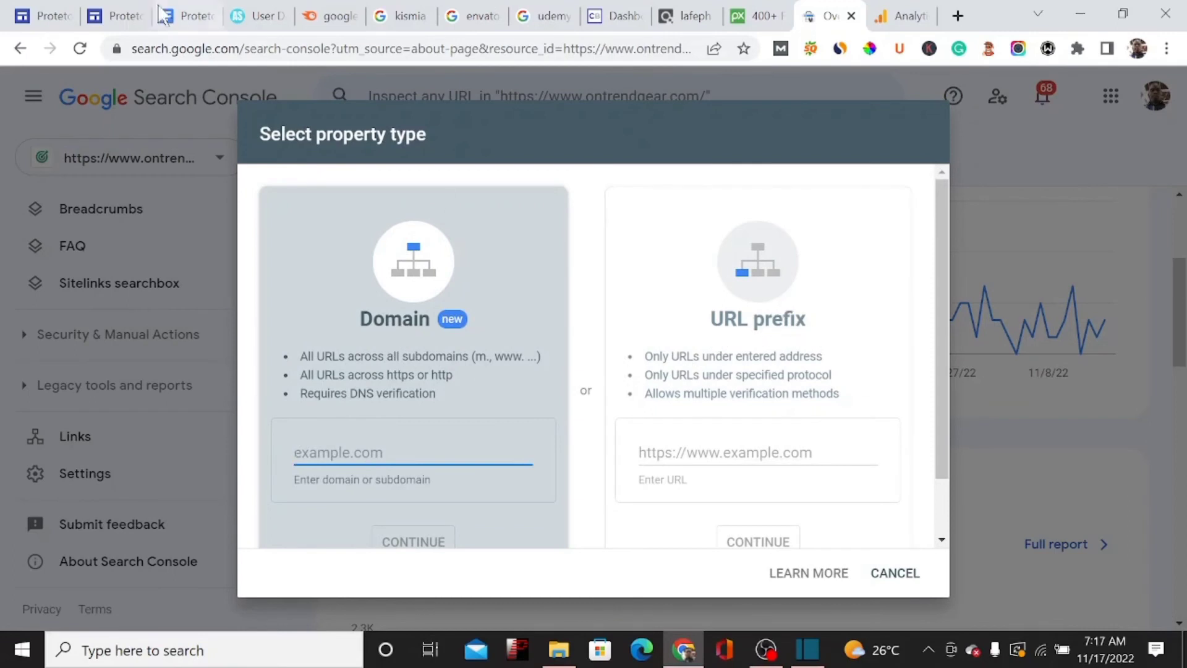
click(49, 16)
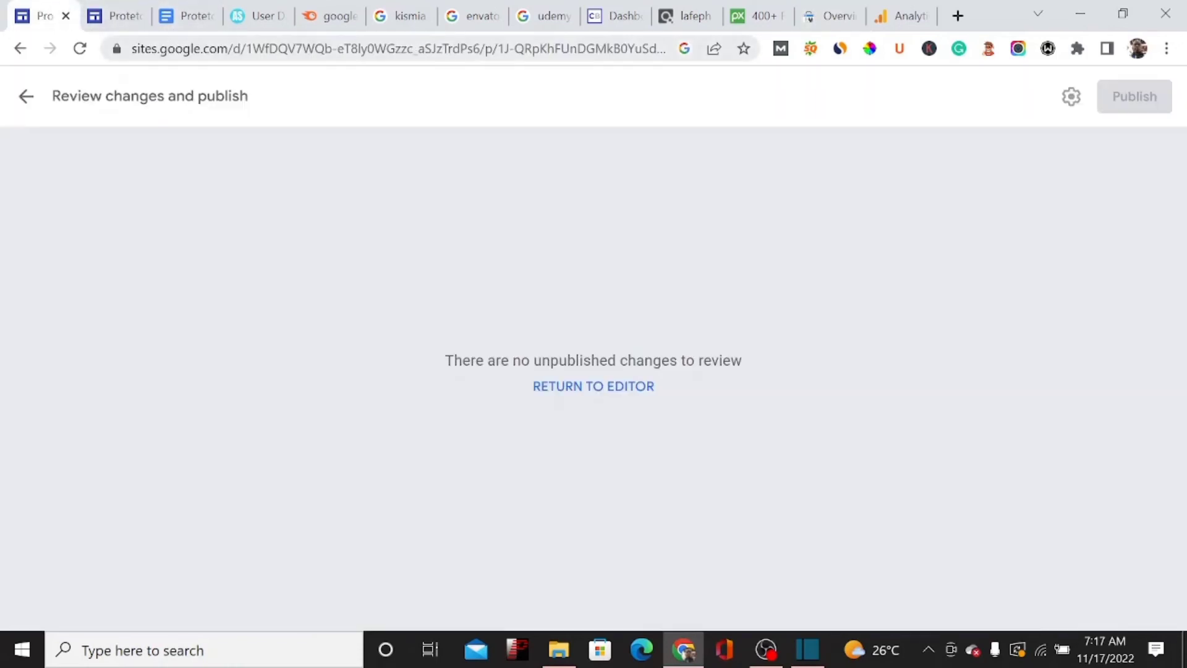
click(126, 19)
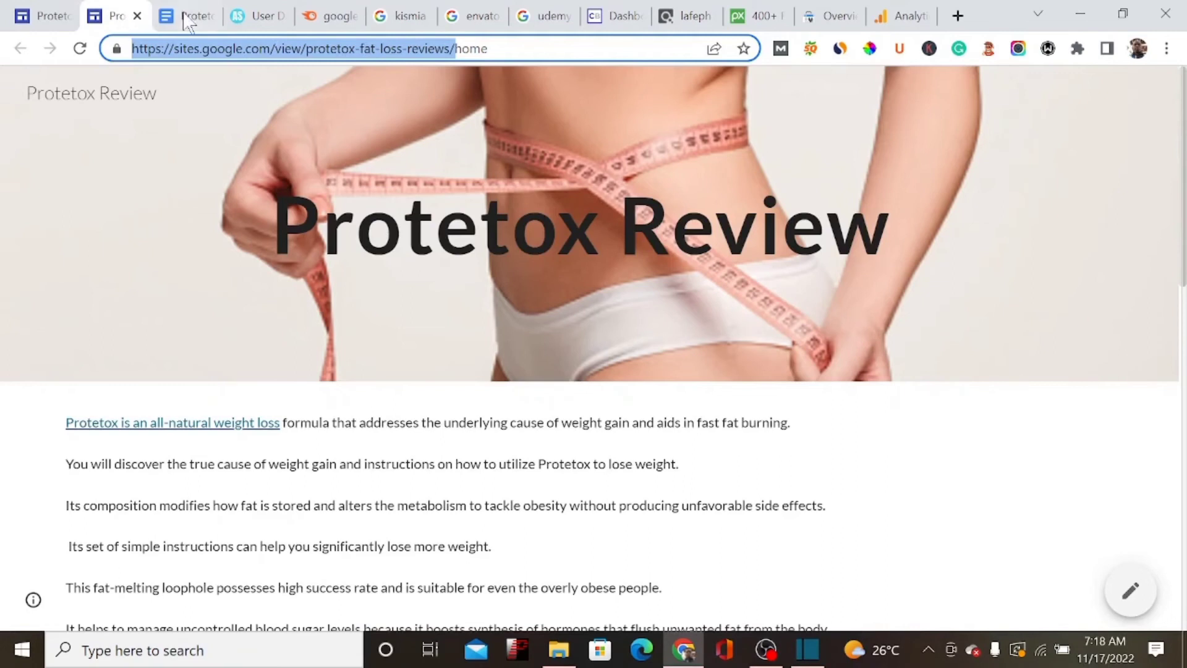
drag(489, 49, 111, 52)
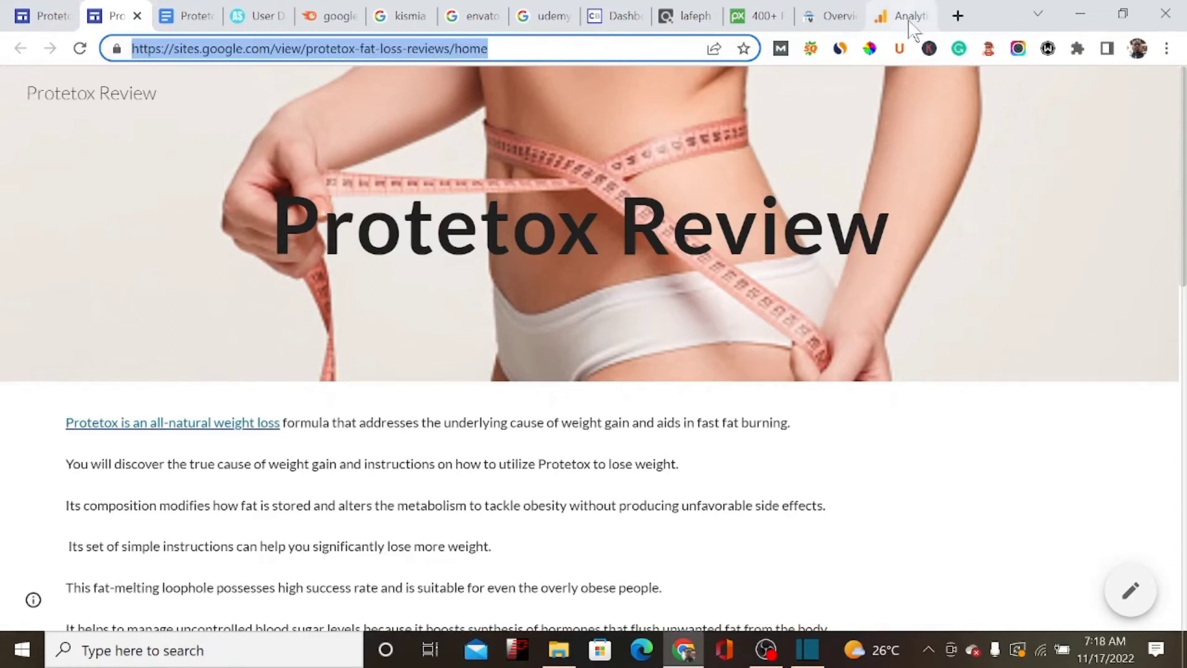
click(829, 17)
click(757, 452)
key(ctrl+v)
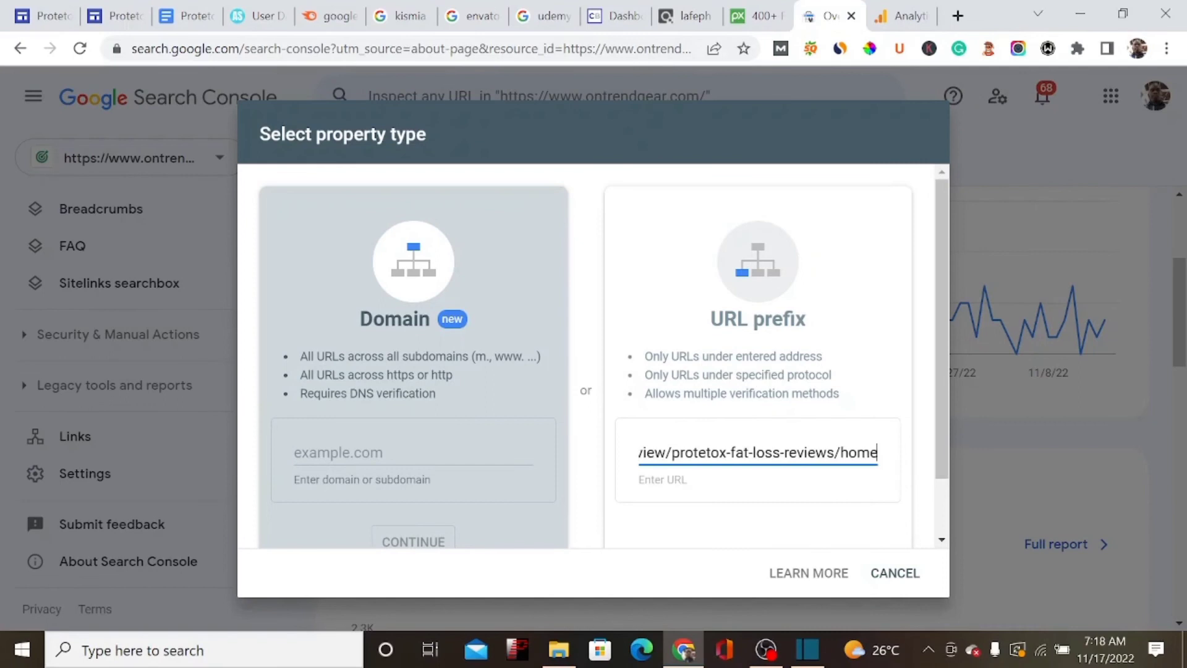
Remove "home" from the end of the URL prefix and submit the property for ownership verification
key(BackSpace)
key(BackSpace)
key(BackSpace)
key(BackSpace)
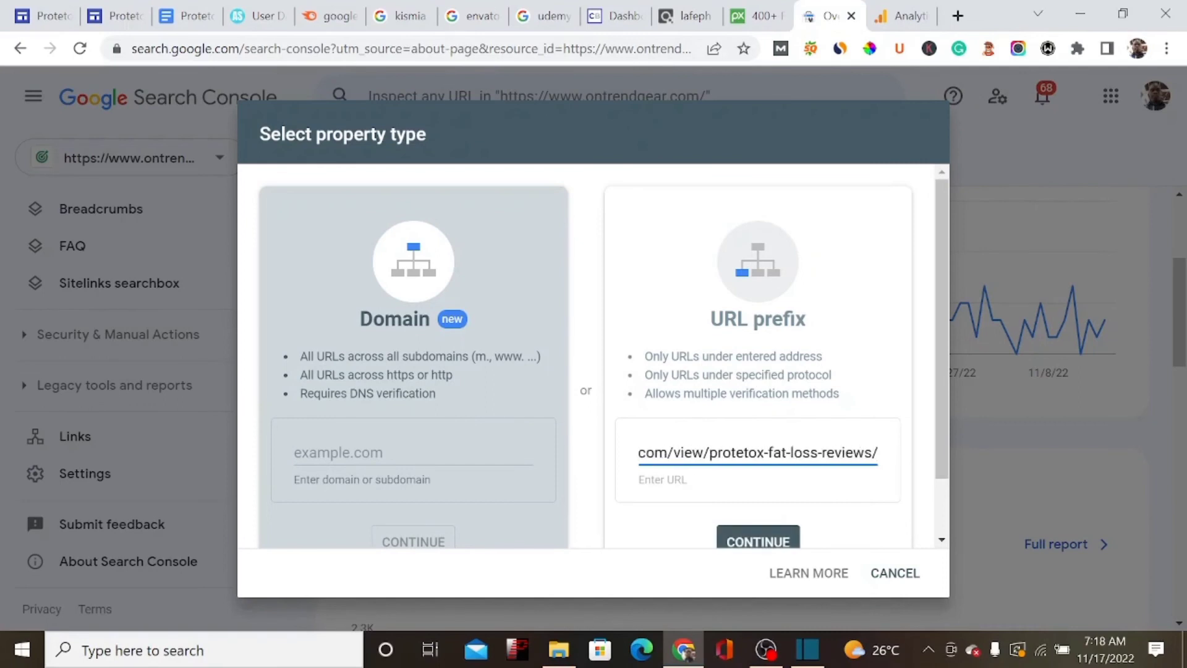
click(766, 543)
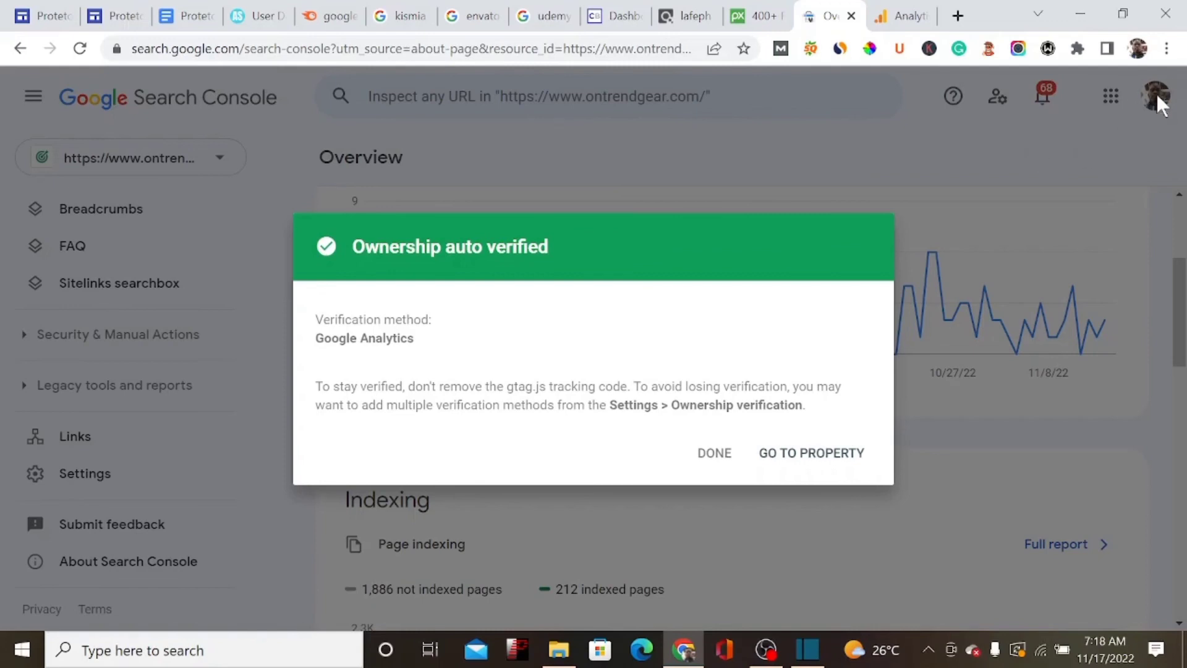
Go to the newly verified protetox-fat-loss-reviews property in Google Search Console
click(53, 15)
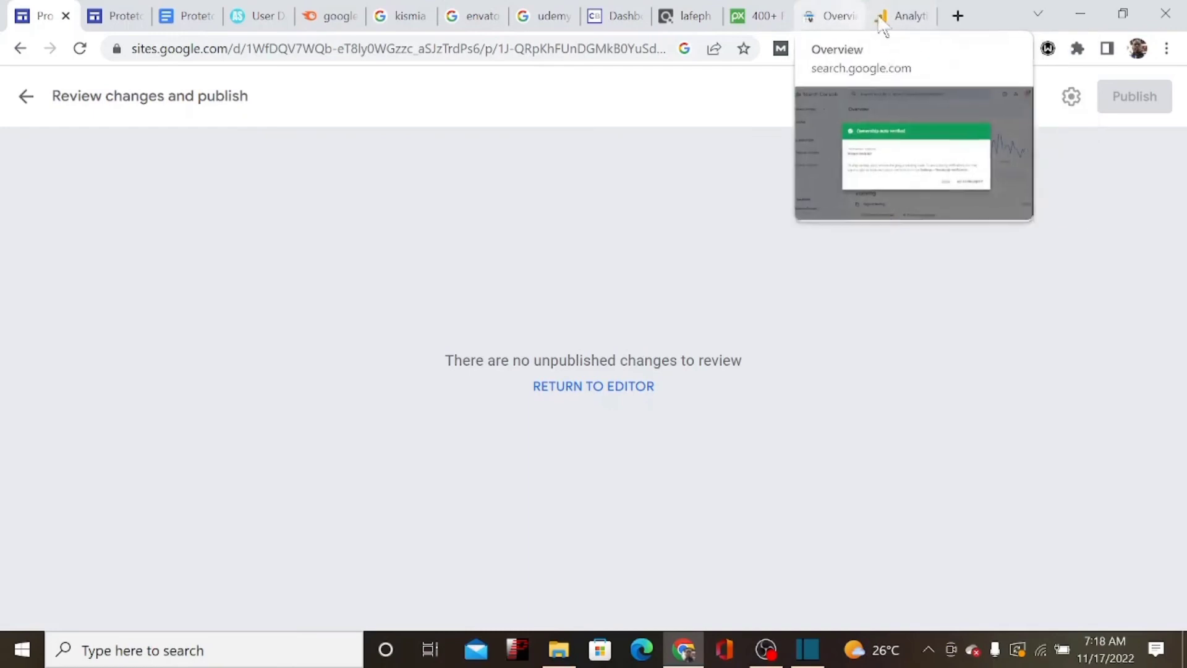
click(909, 16)
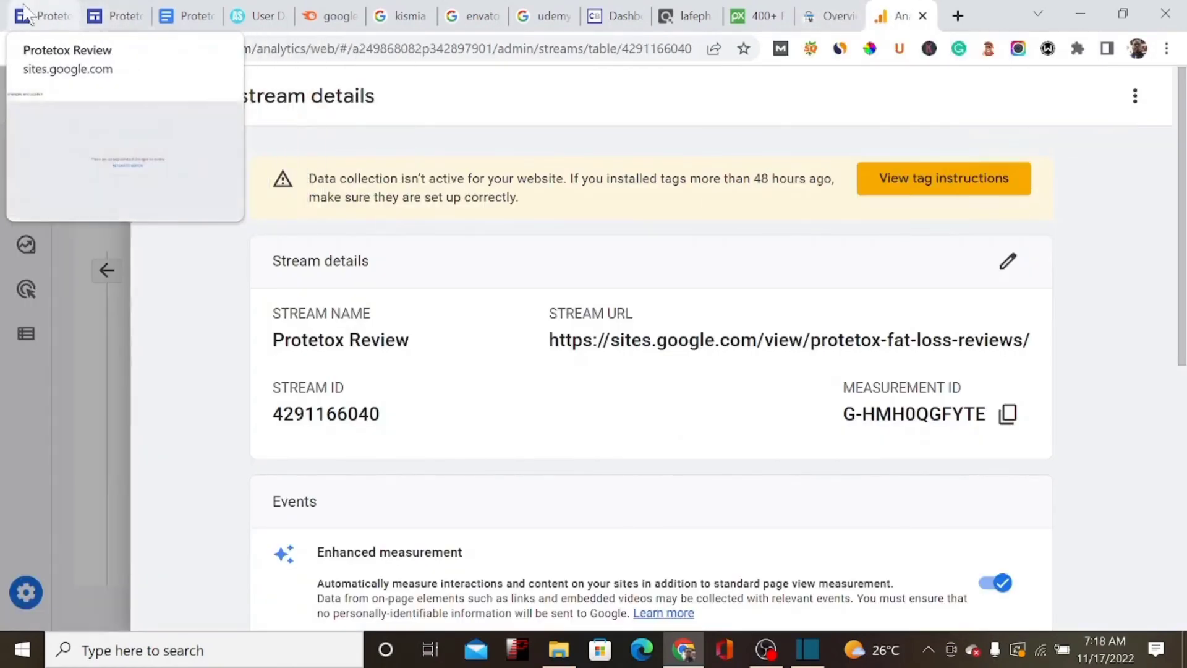
click(828, 16)
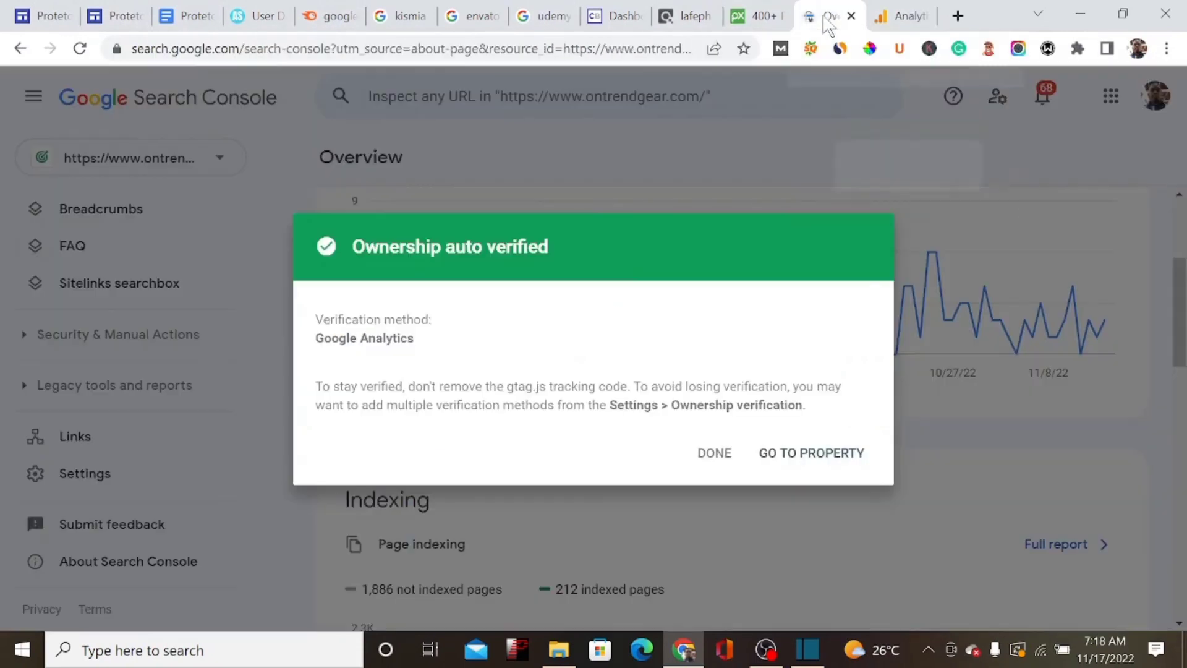
click(793, 457)
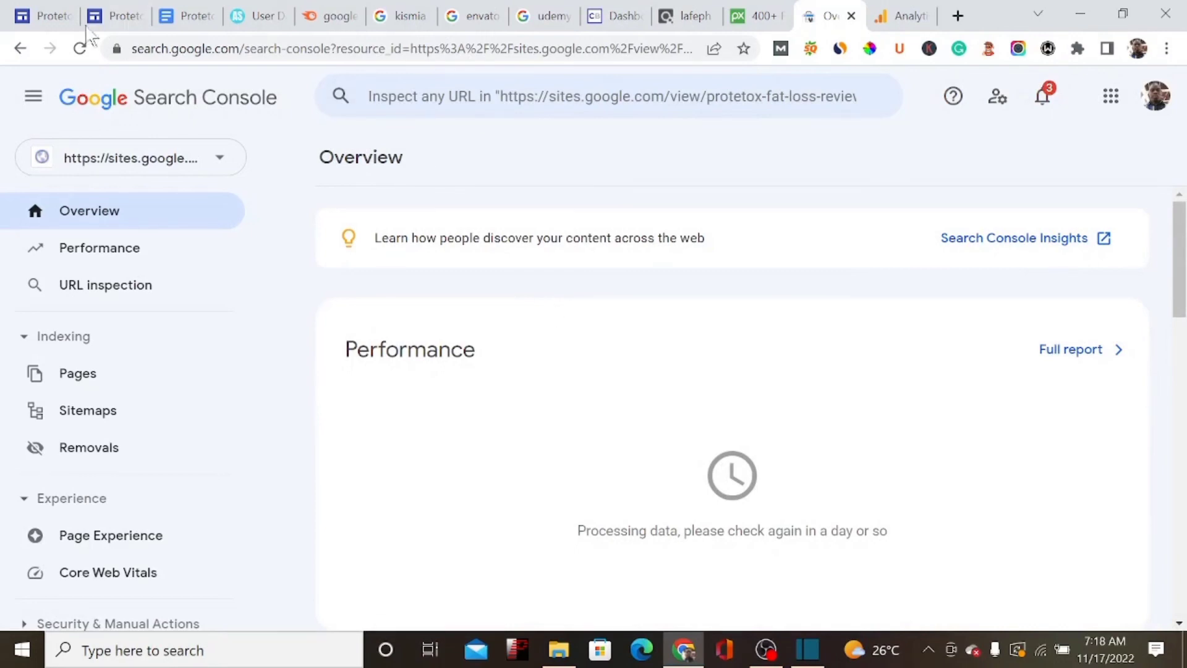
click(46, 15)
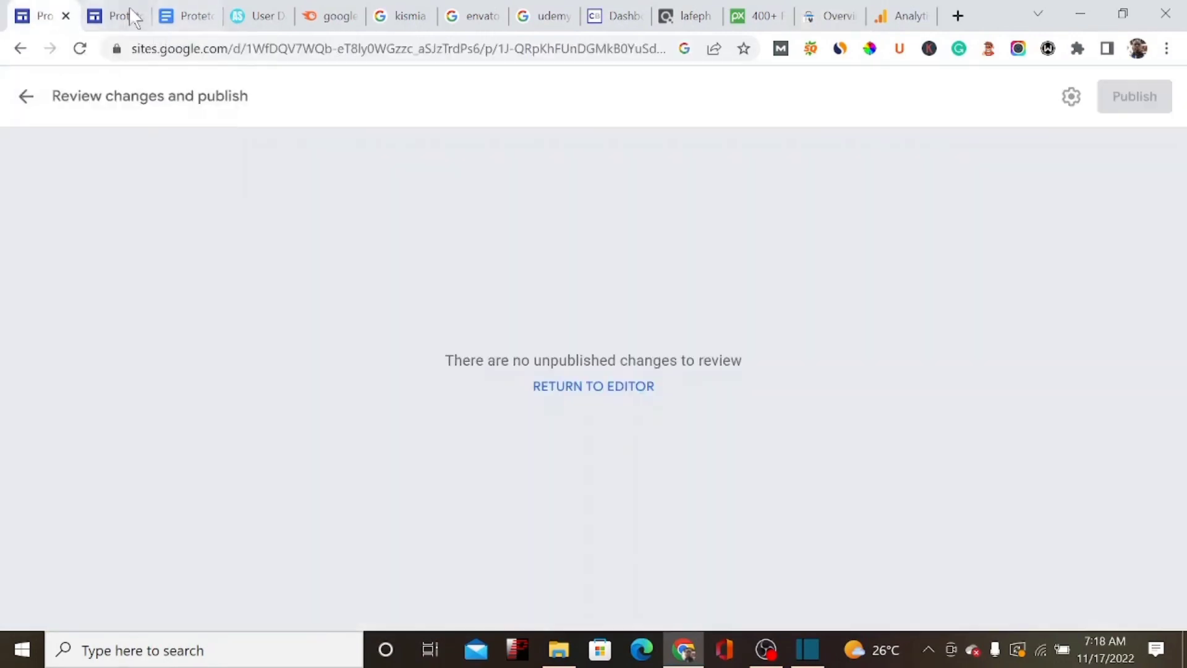
click(107, 13)
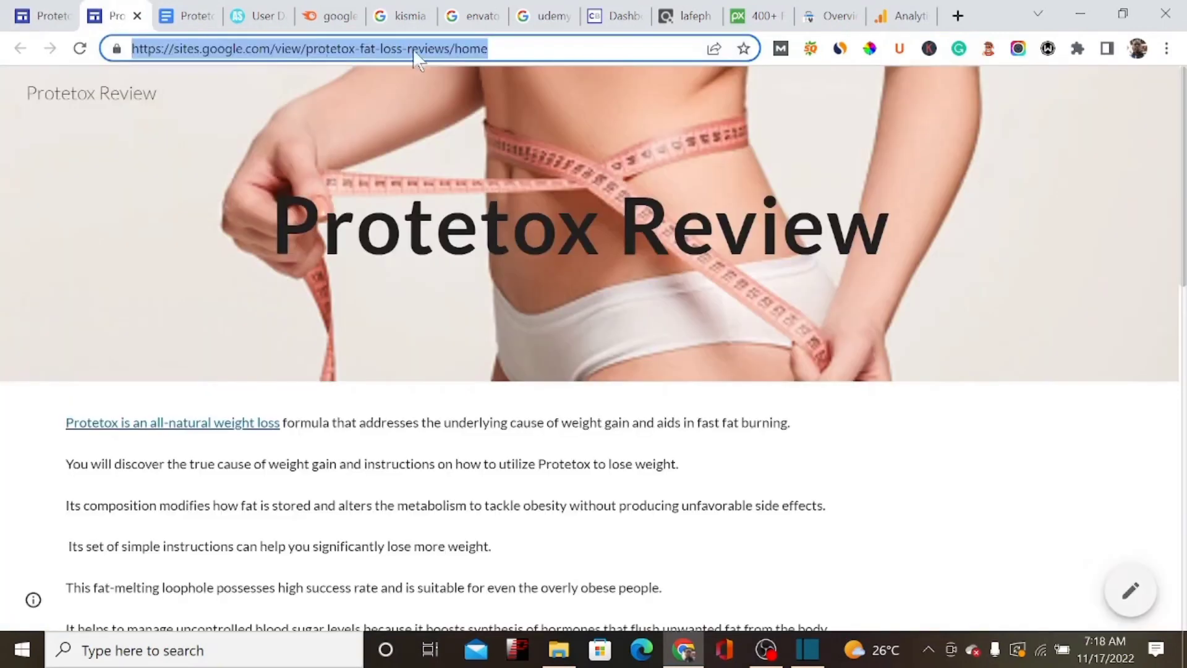
click(378, 49)
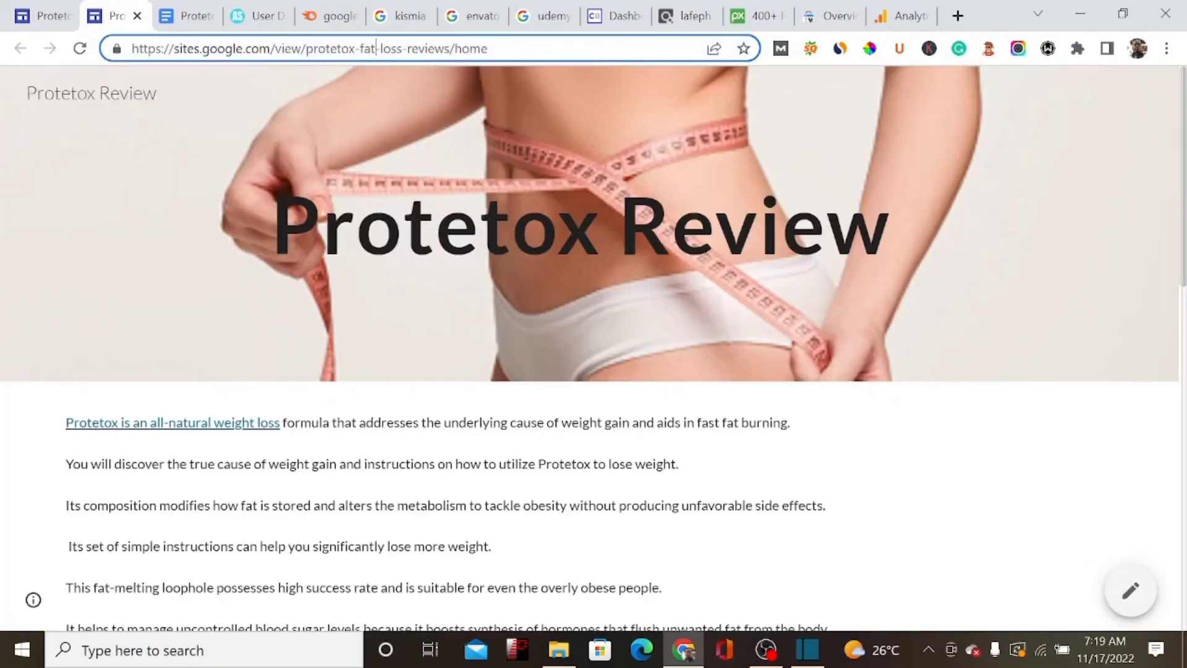
drag(457, 49, 132, 50)
key(ctrl+c)
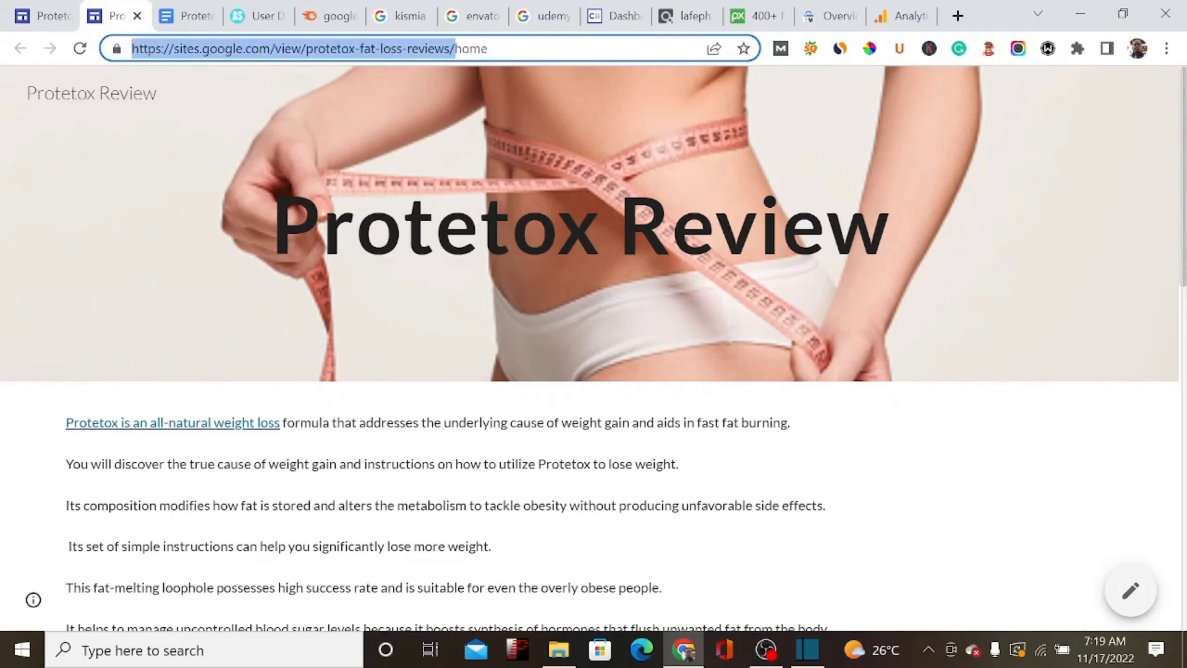
click(834, 14)
click(554, 102)
key(ctrl+v)
key(Return)
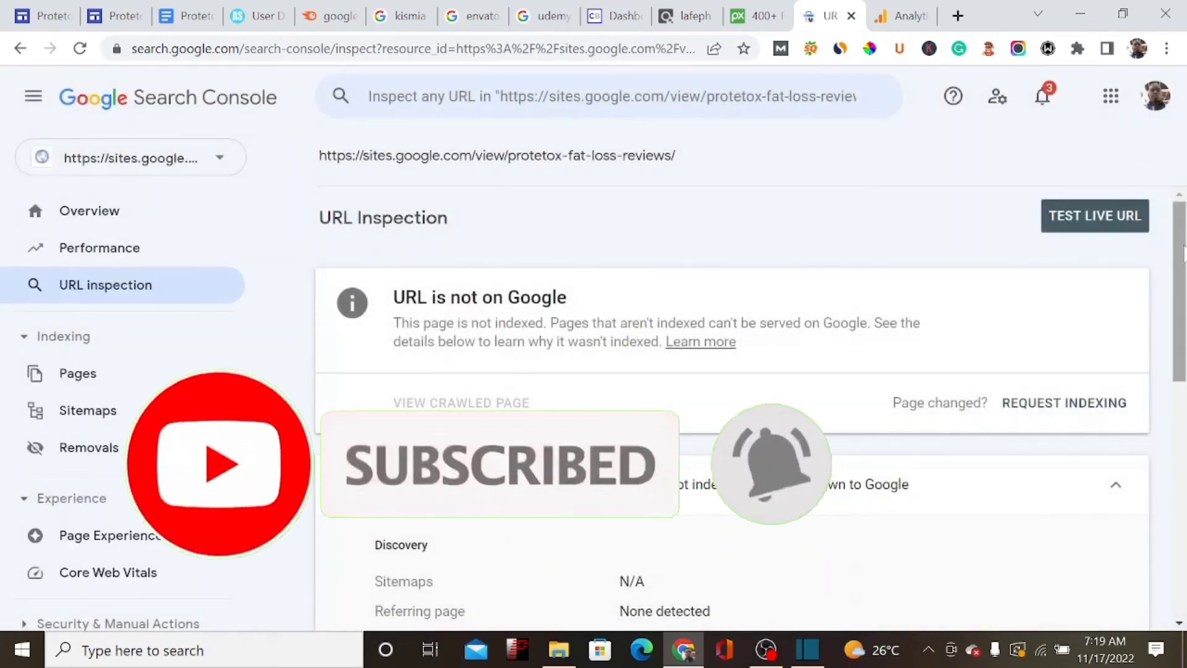
Run a live test of the inspected URL, request indexing for it and dismiss the confirmation
scroll(1183, 303, down, 2)
scroll(1182, 303, up, 2)
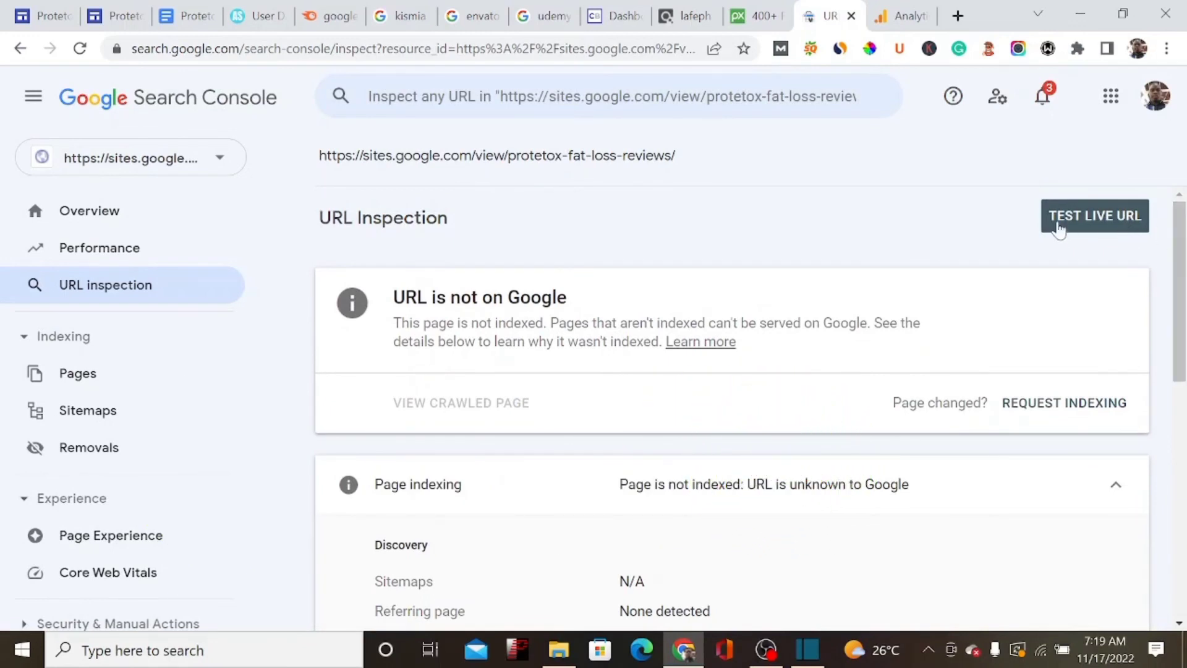
click(1058, 222)
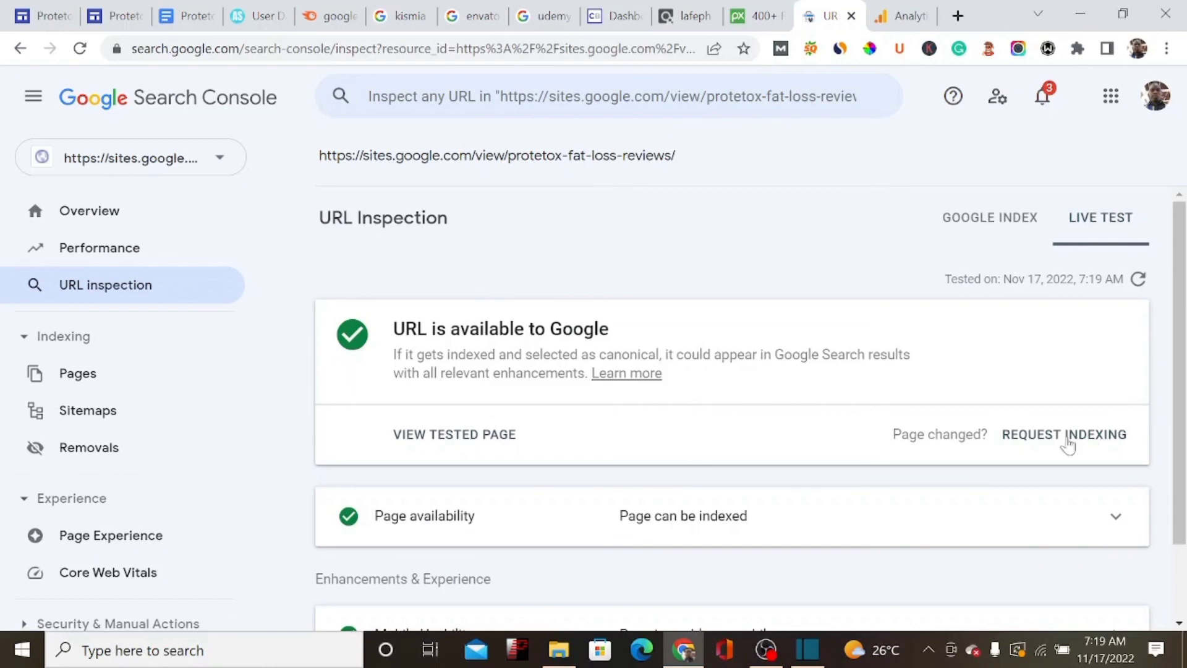
click(1048, 440)
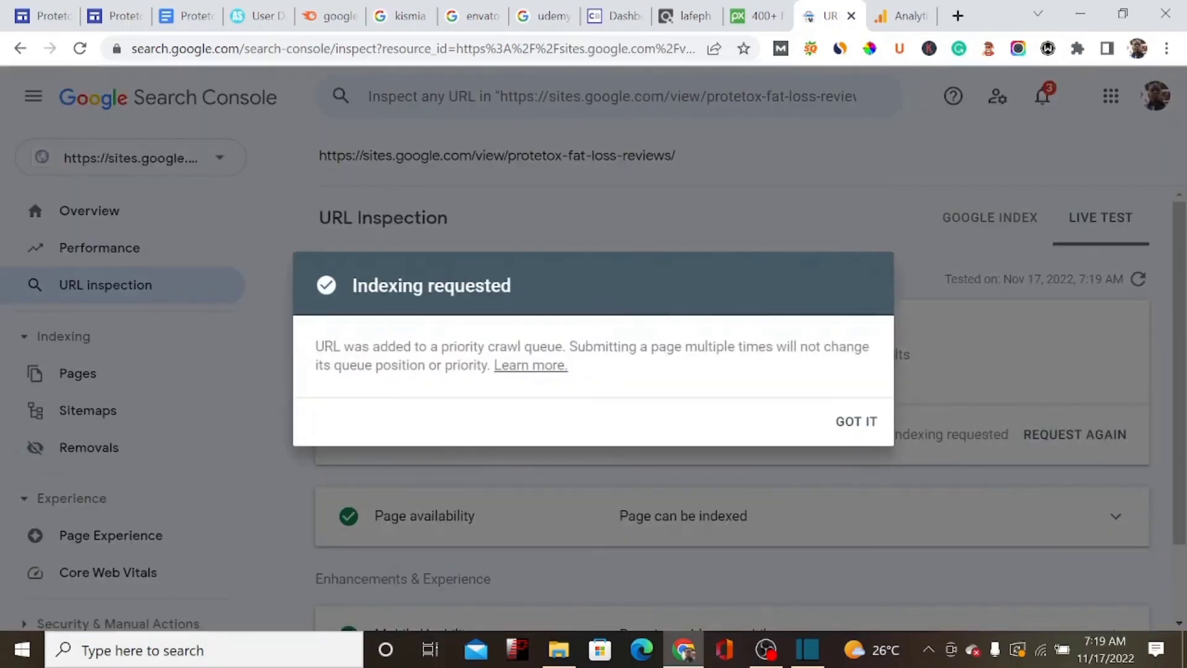
click(871, 422)
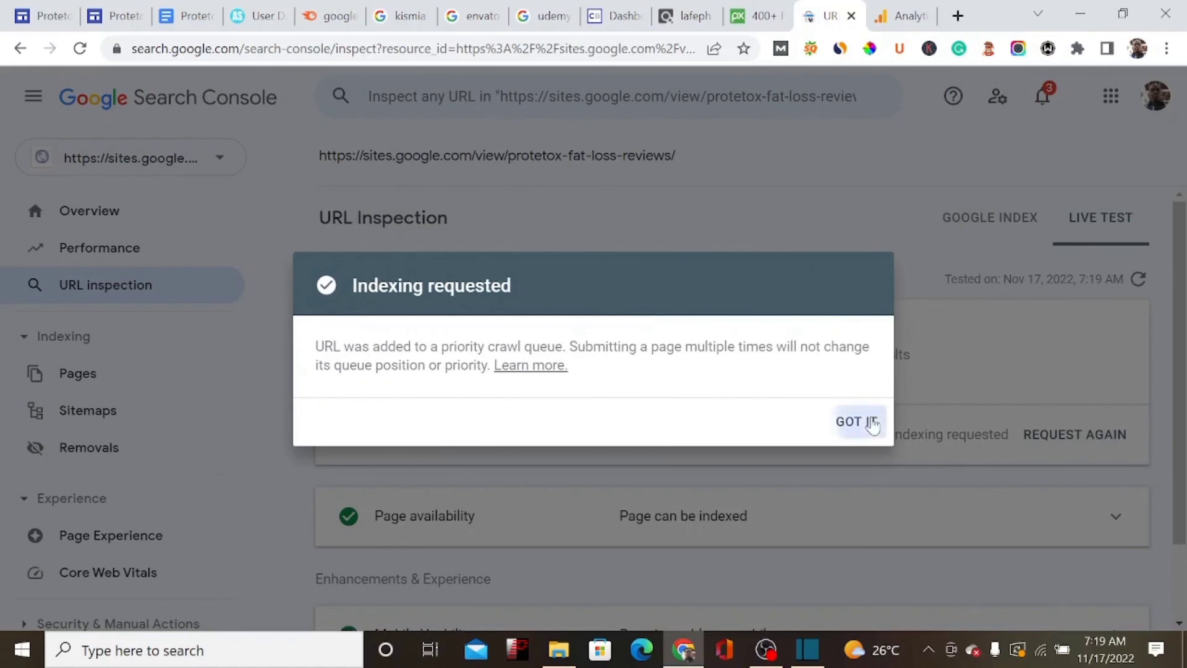
Examine the inspected URL's live test results, including page availability and mobile usability
drag(697, 159, 339, 185)
click(308, 191)
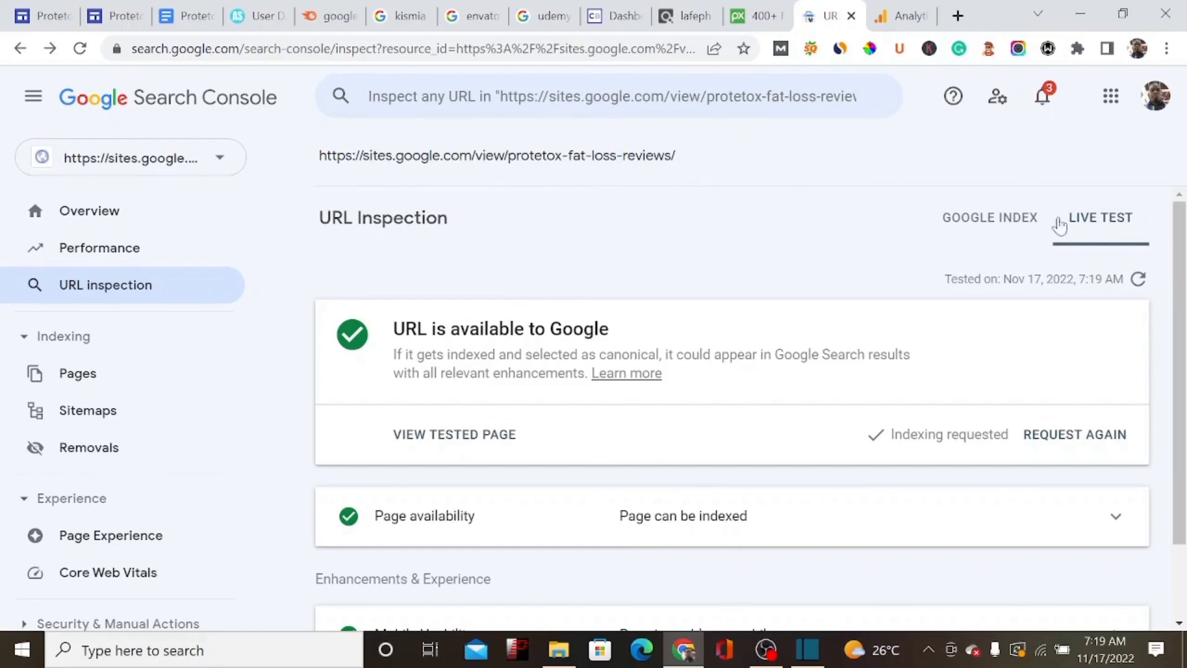
scroll(1177, 349, down, 2)
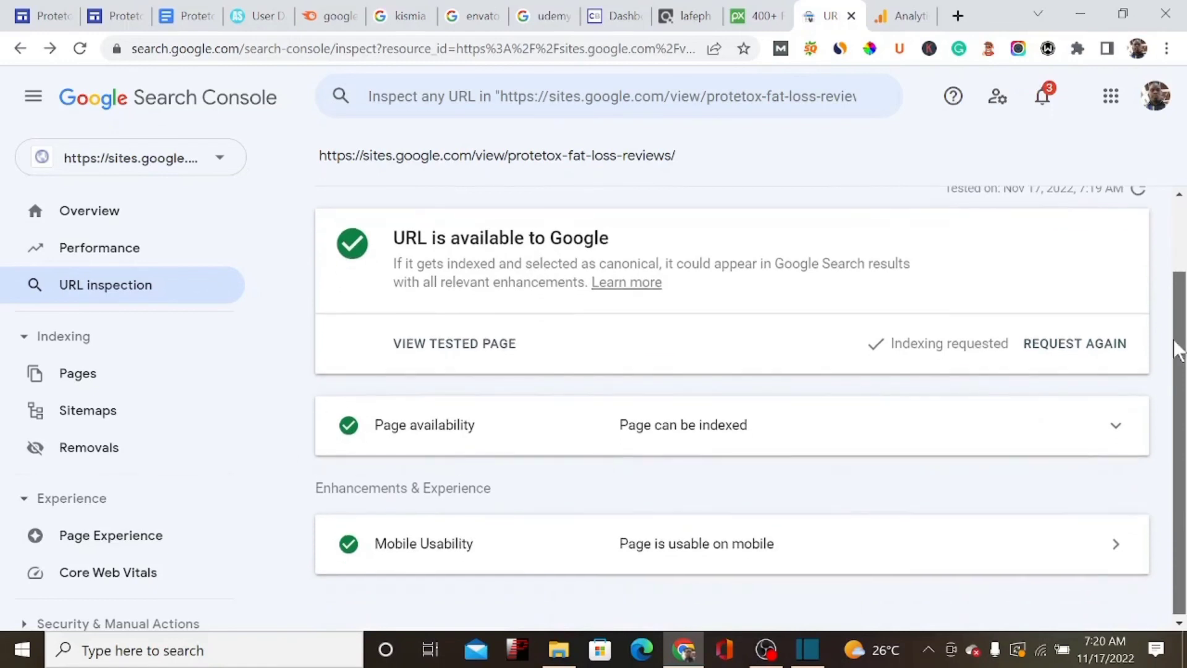
drag(1170, 409, 1180, 235)
scroll(1181, 272, down, 1)
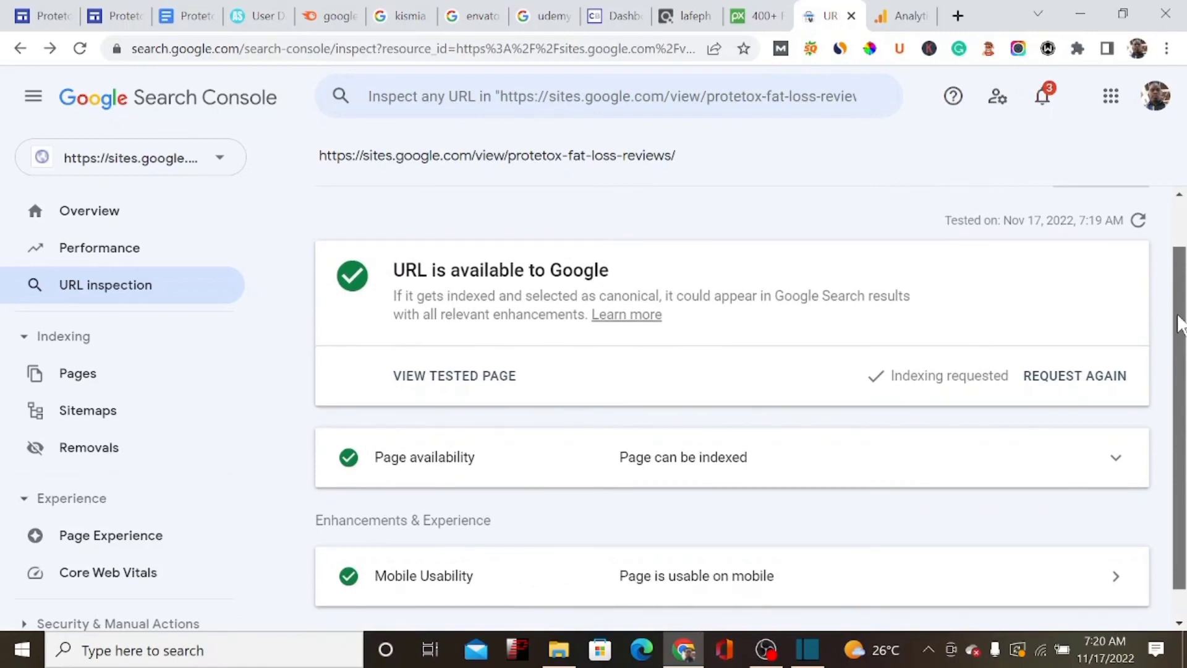
scroll(1179, 334, down, 1)
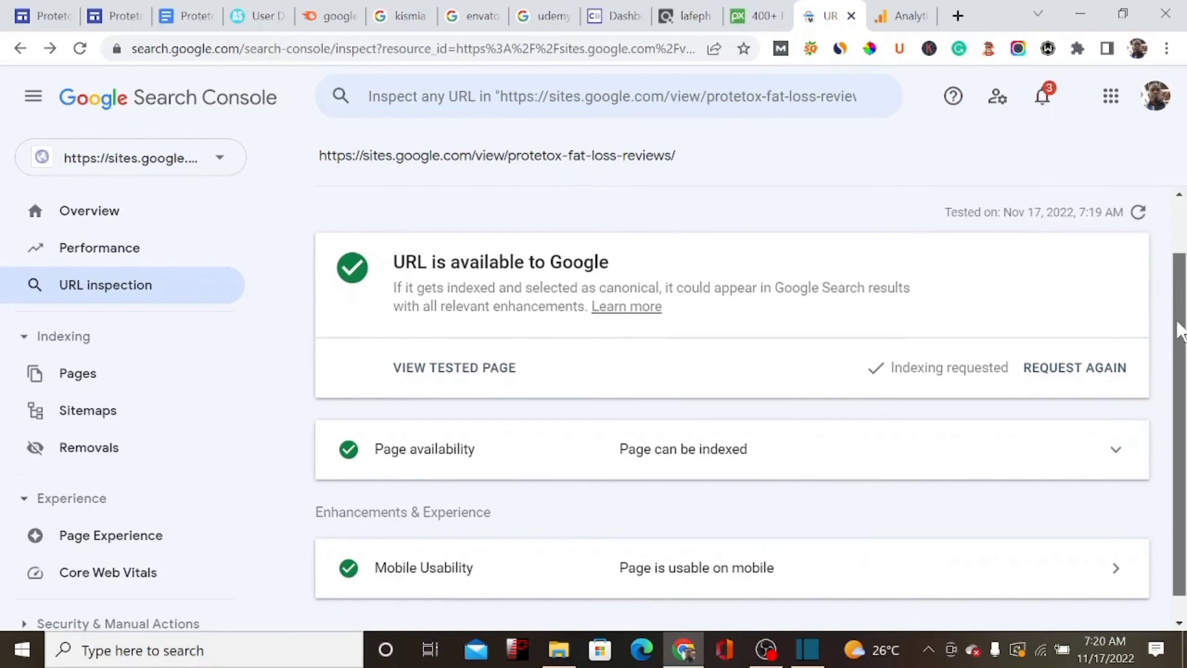